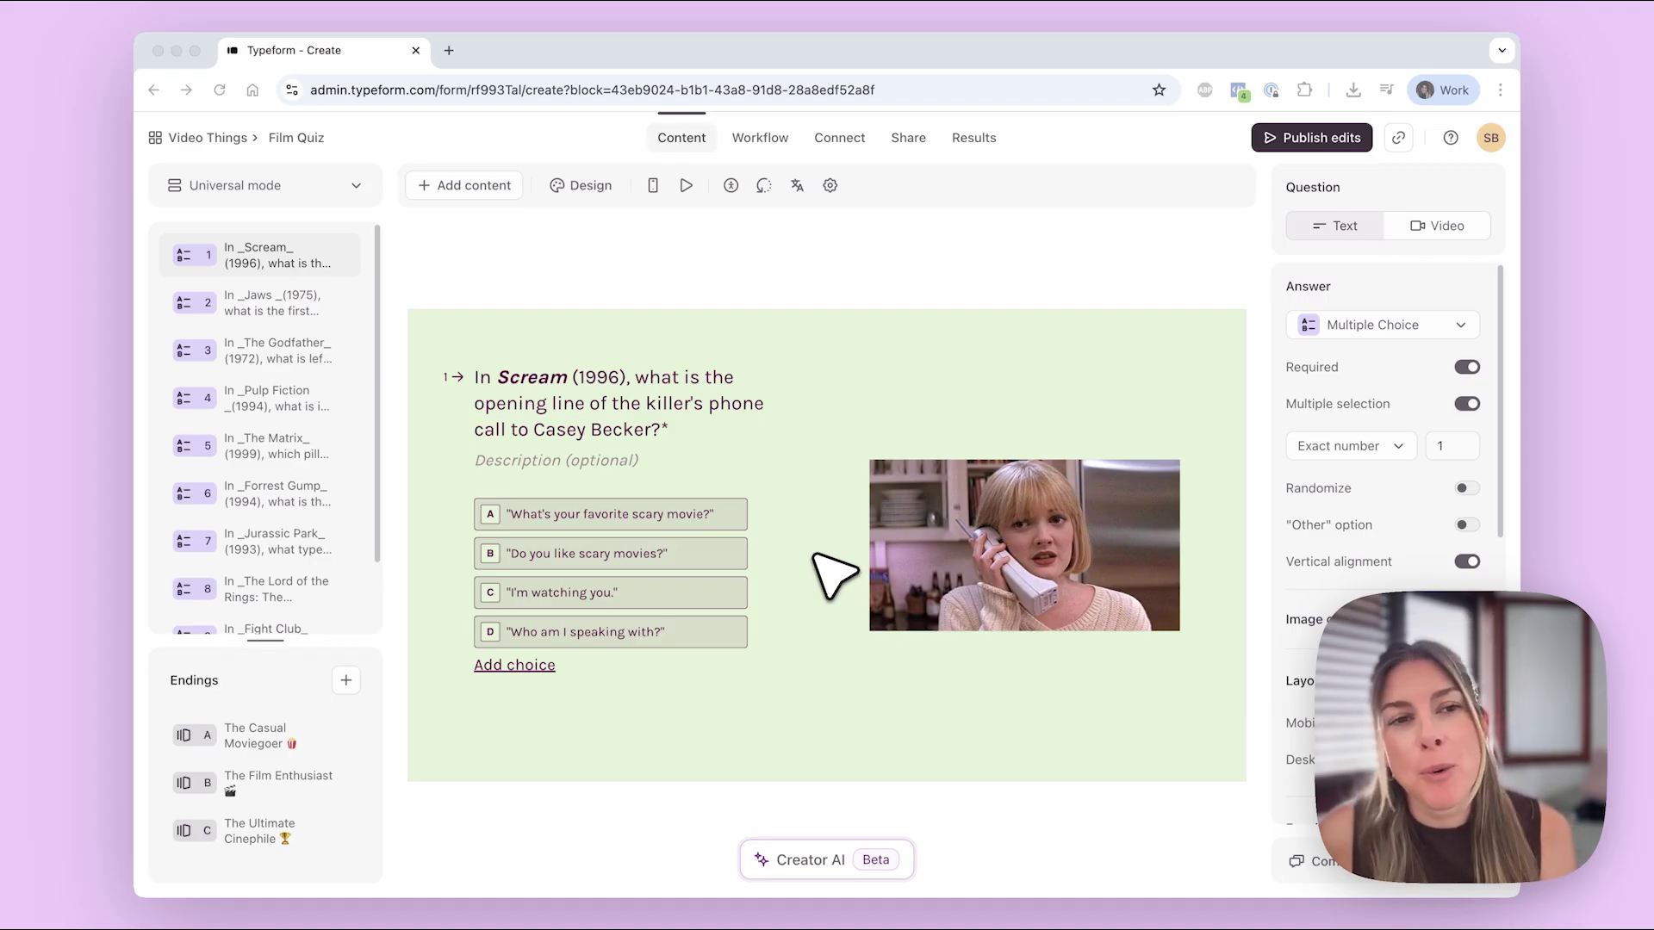
Review the Jaws and Godfather questions in the question list
scroll(379, 400, "down", 2)
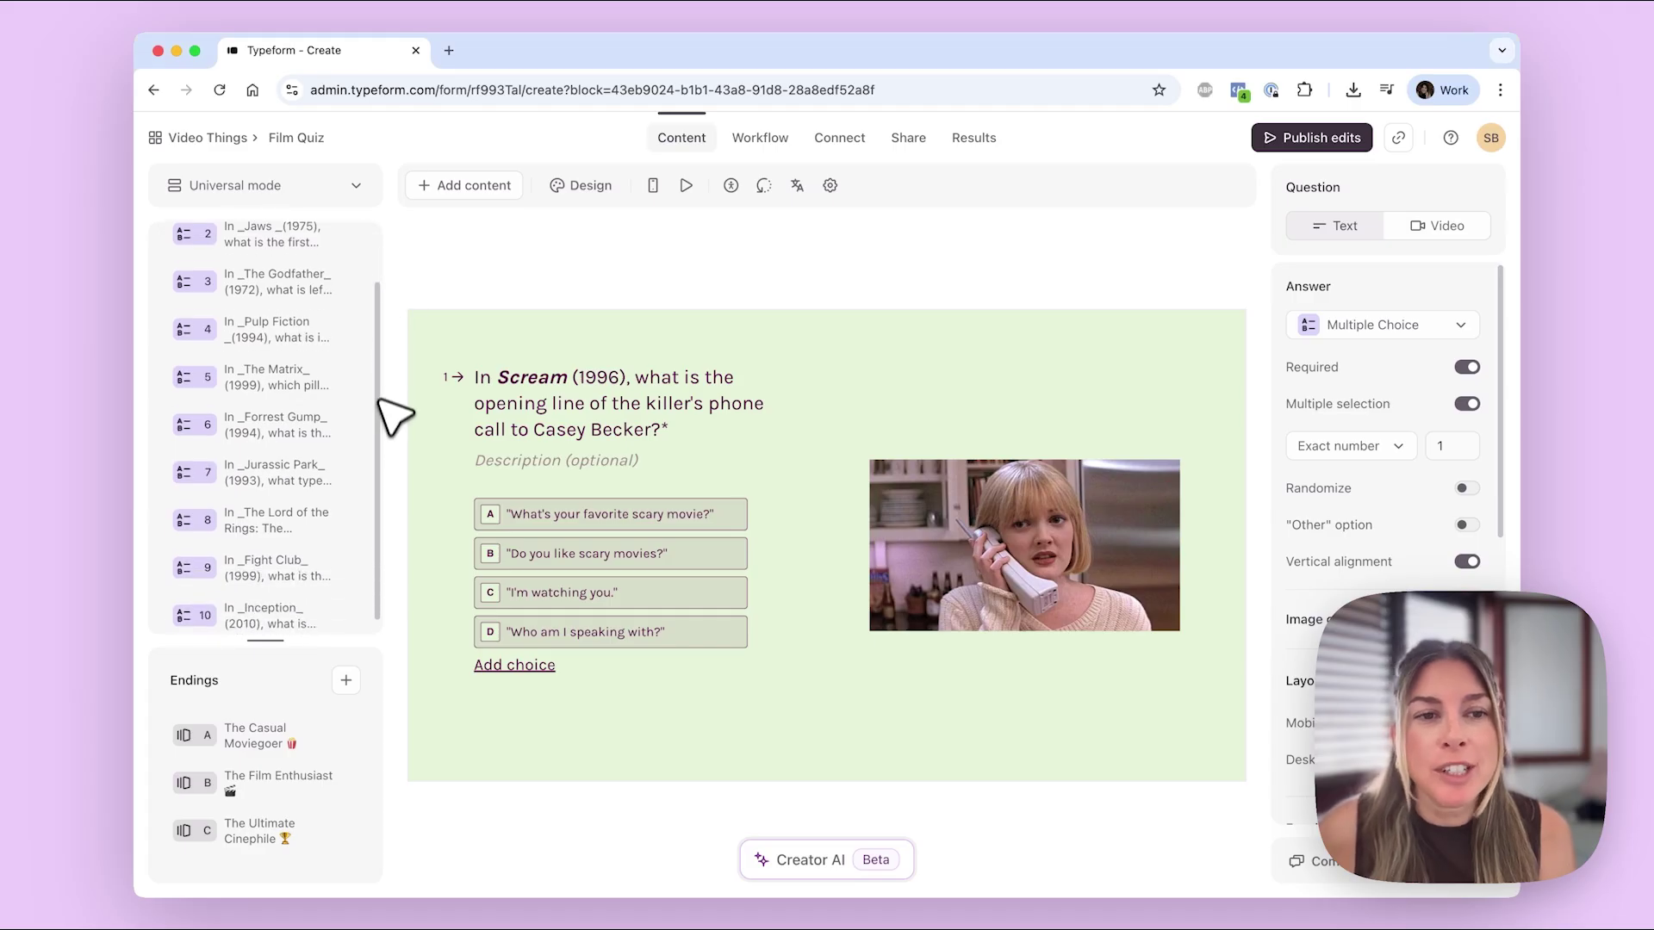
scroll(395, 450, "up", 2)
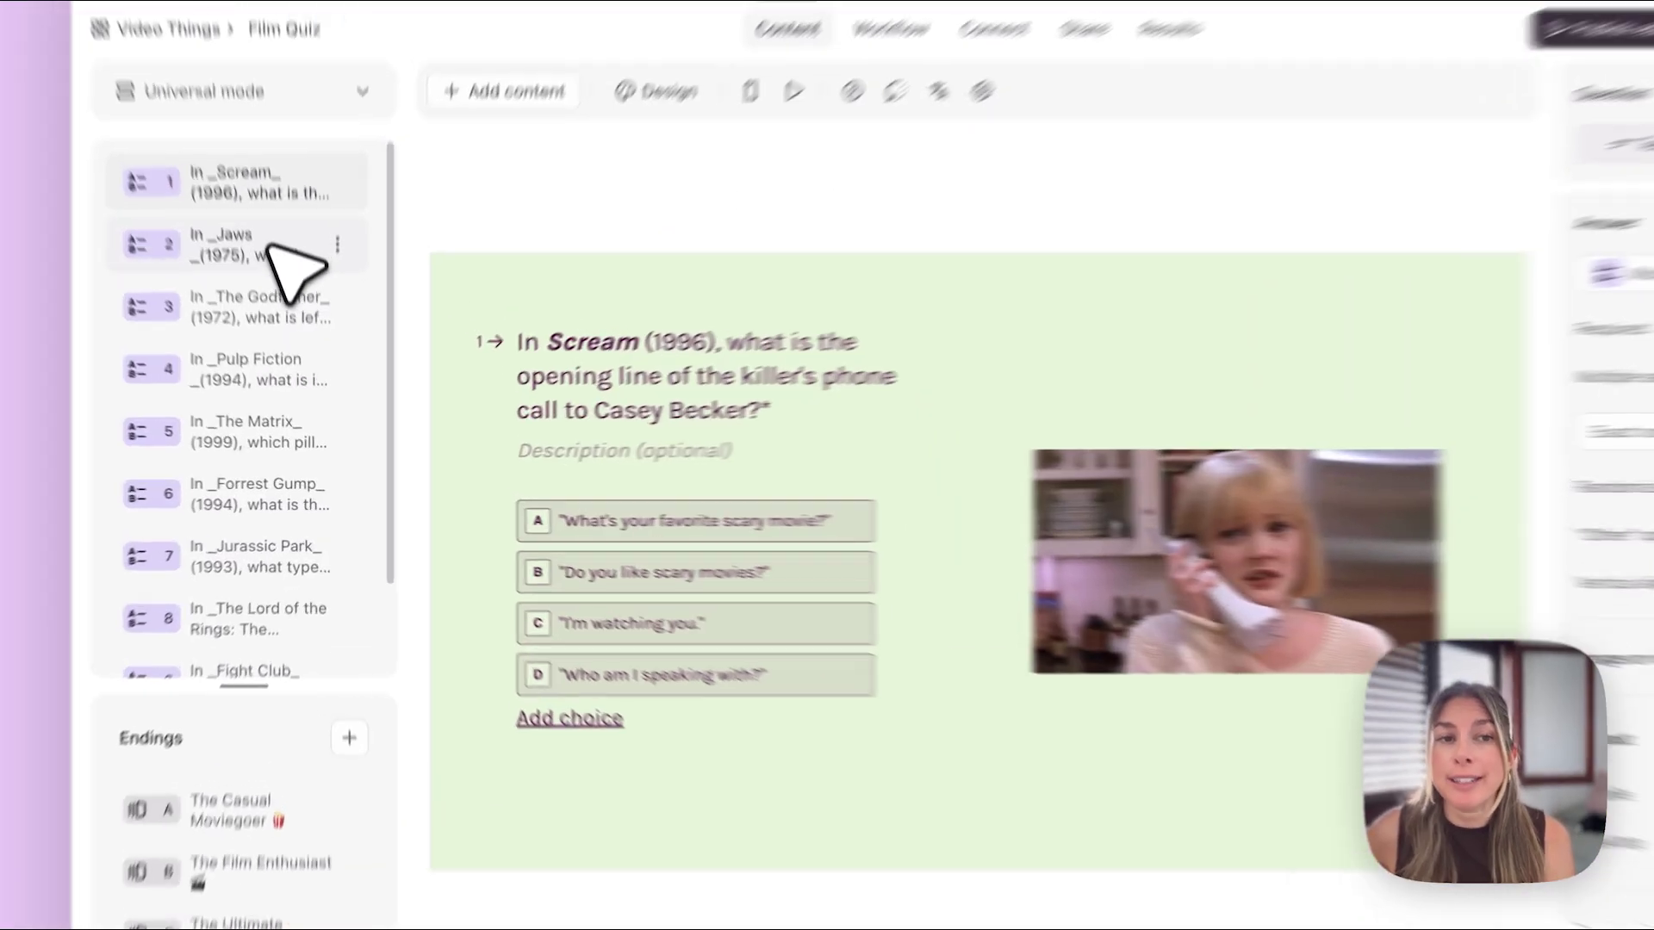
left_click(282, 303)
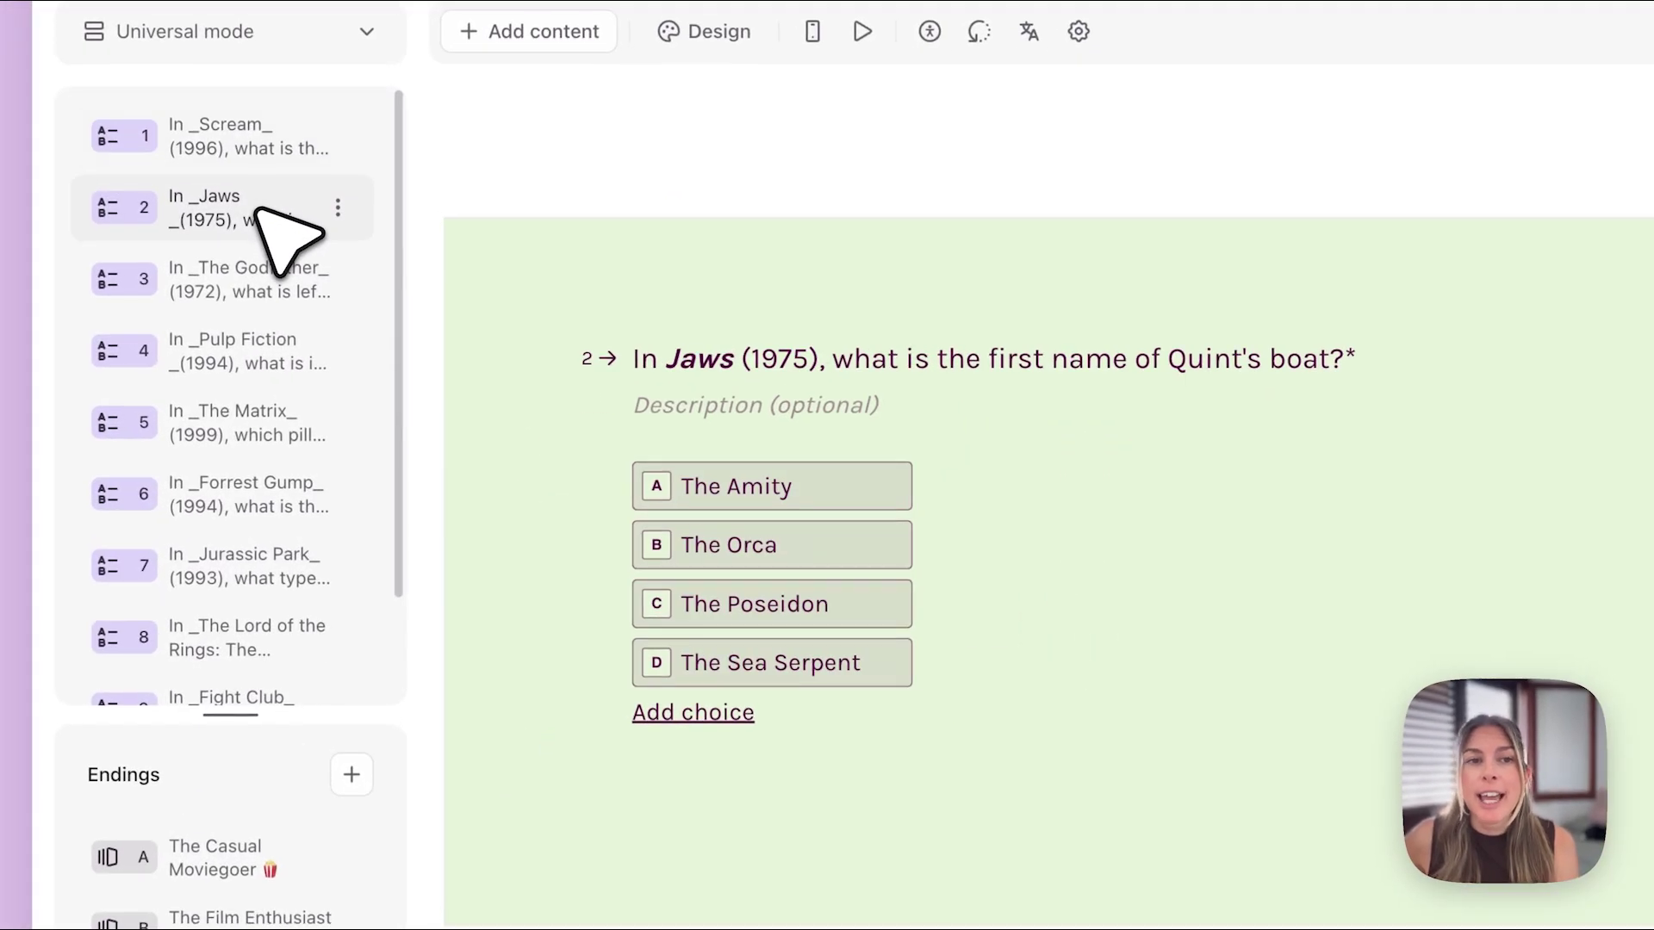
left_click(258, 272)
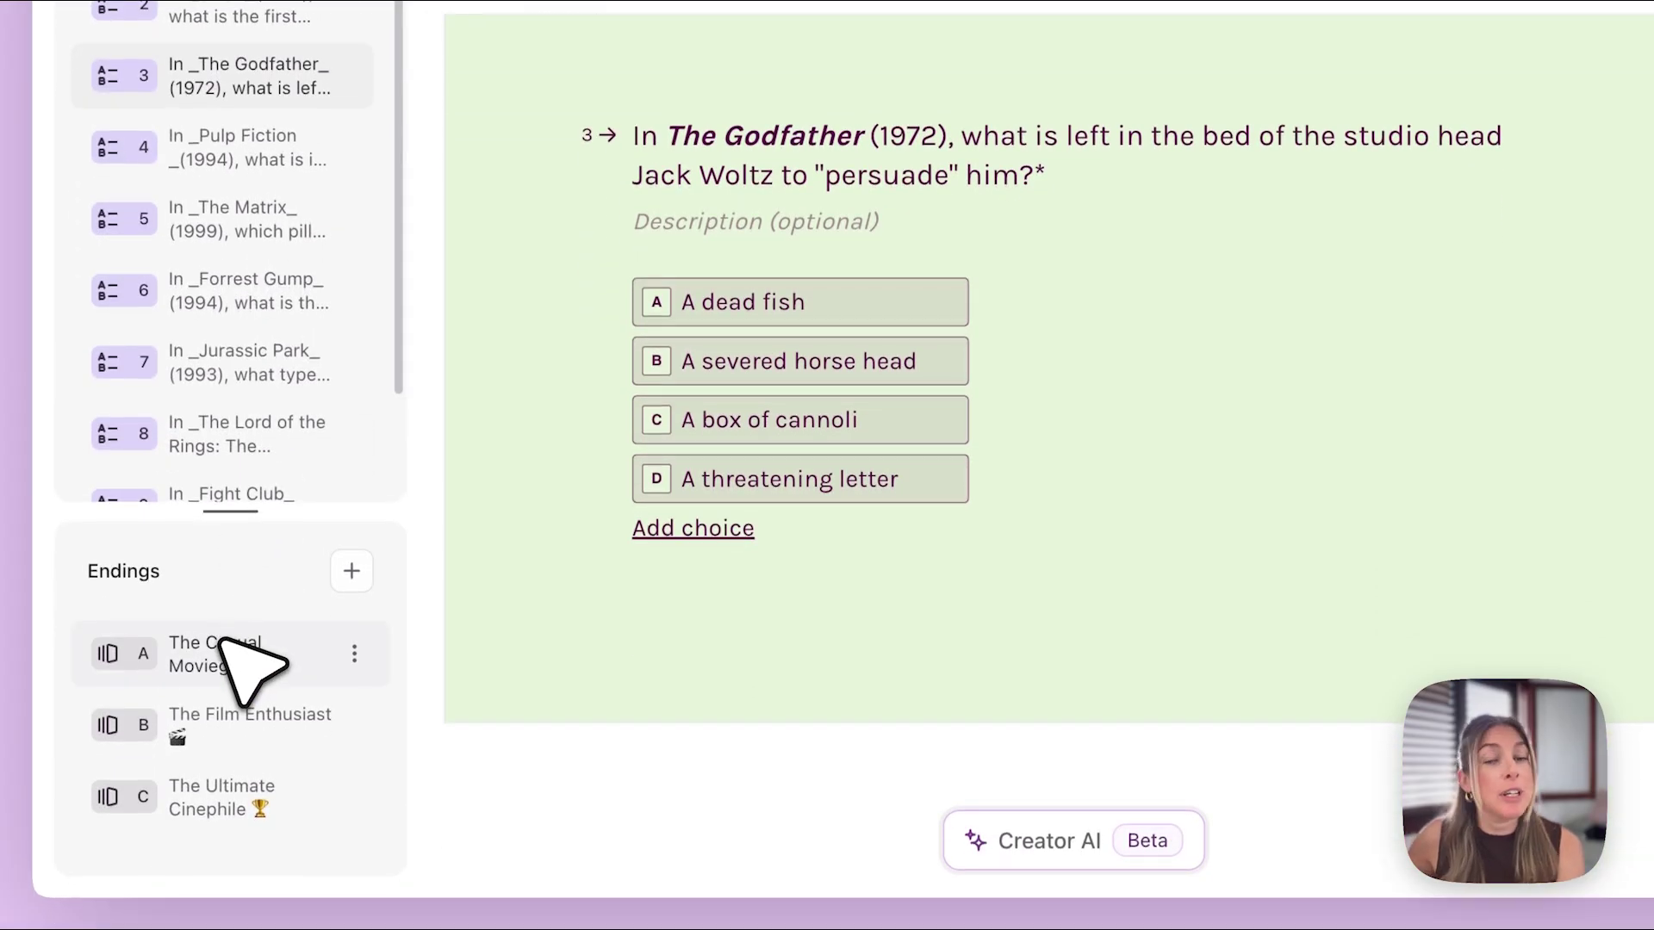
Review The Casual Moviegoer, The Film Enthusiast and The Ultimate Cinephile endings, then open the form-mode list
left_click(226, 647)
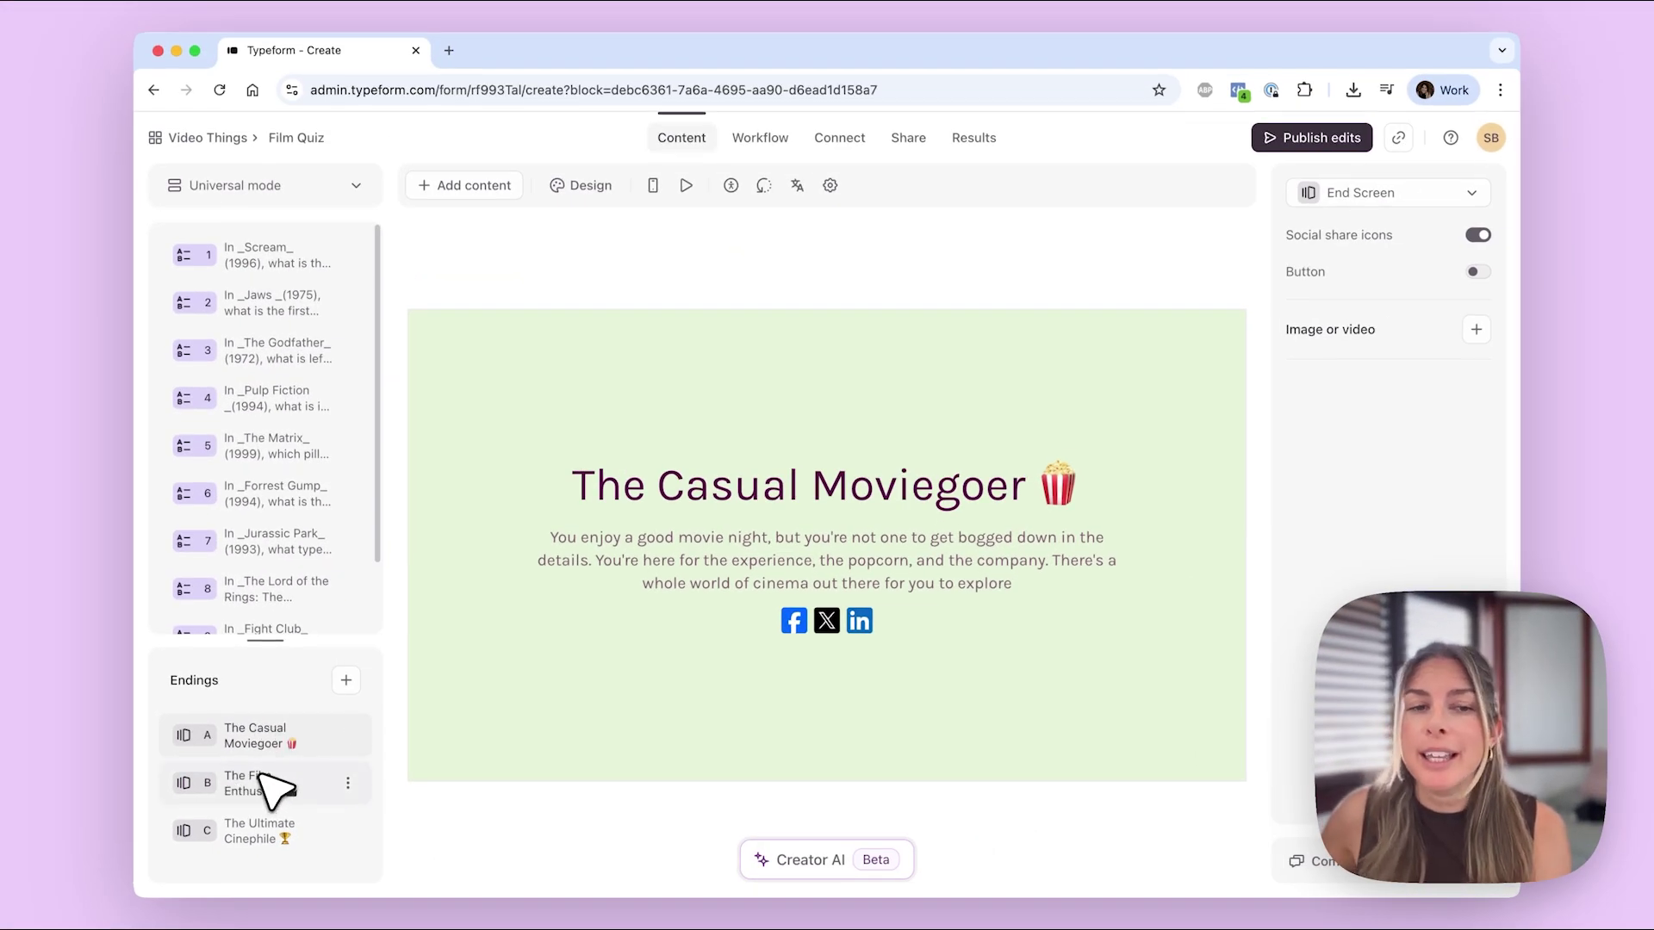
left_click(258, 775)
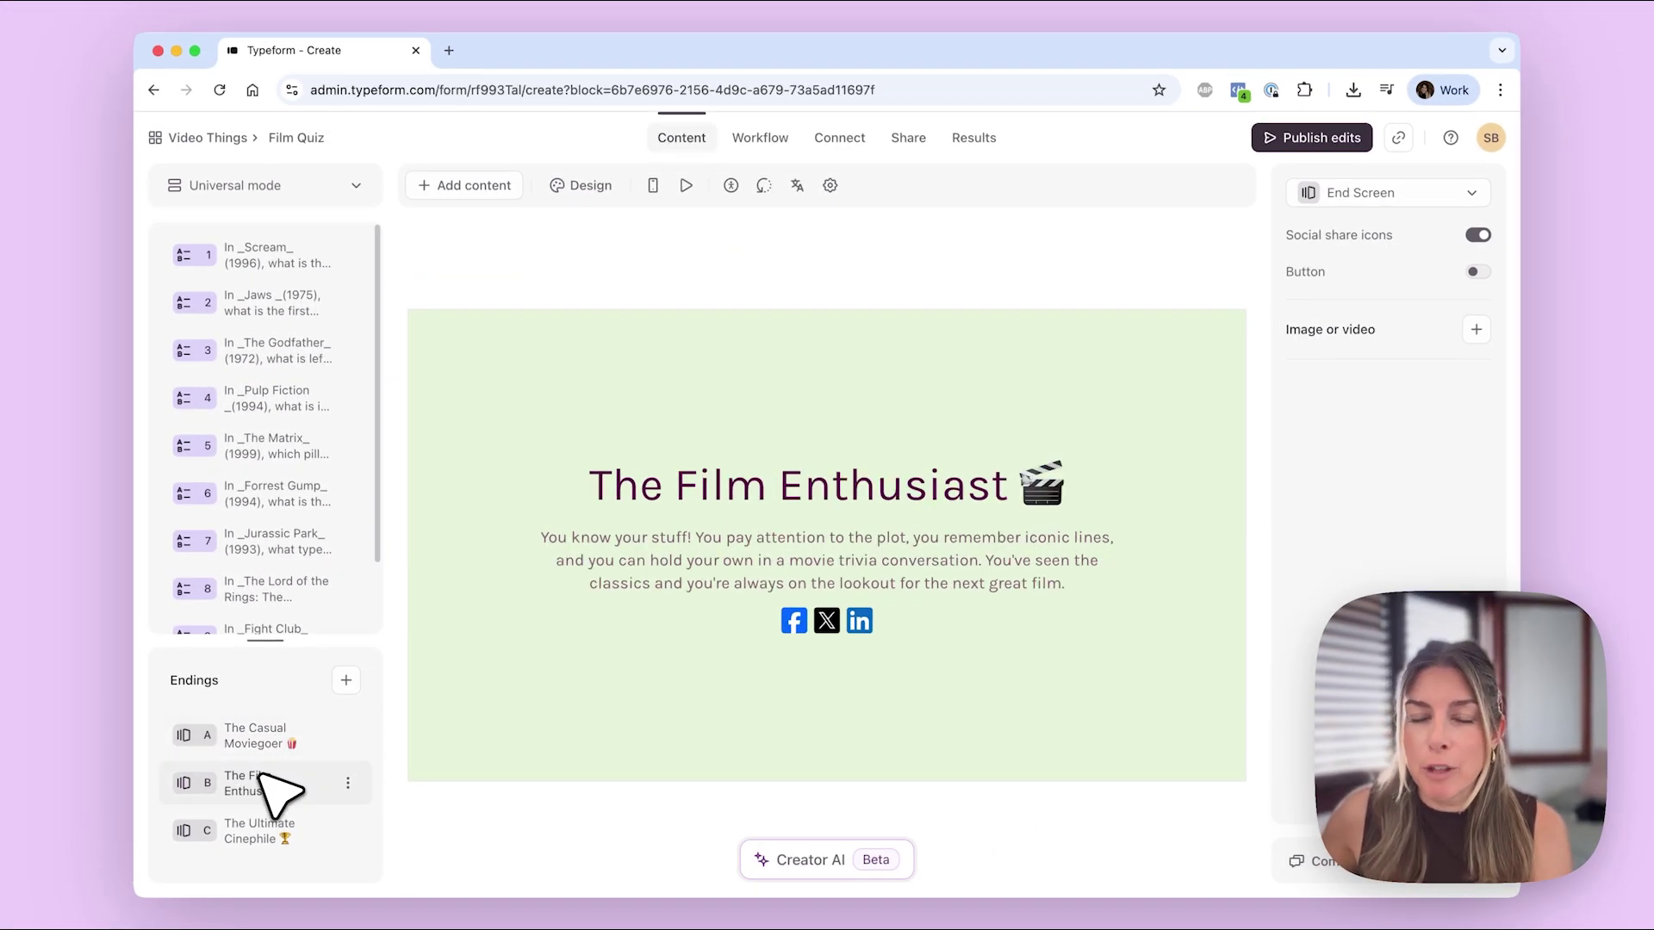
left_click(258, 831)
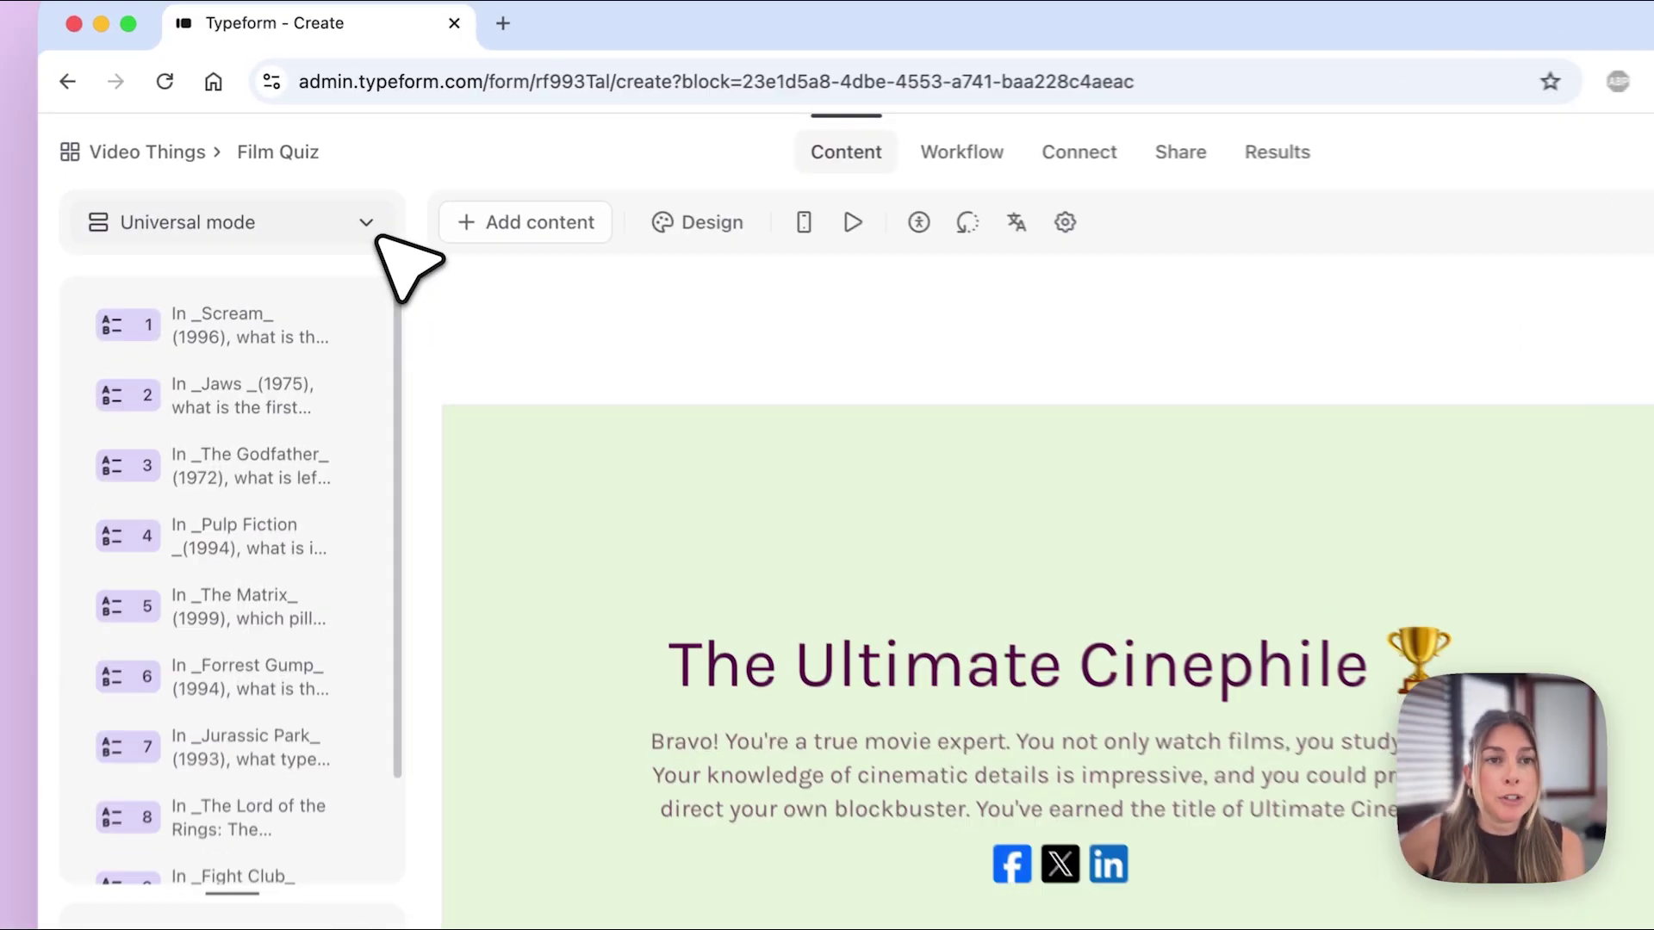
left_click(356, 186)
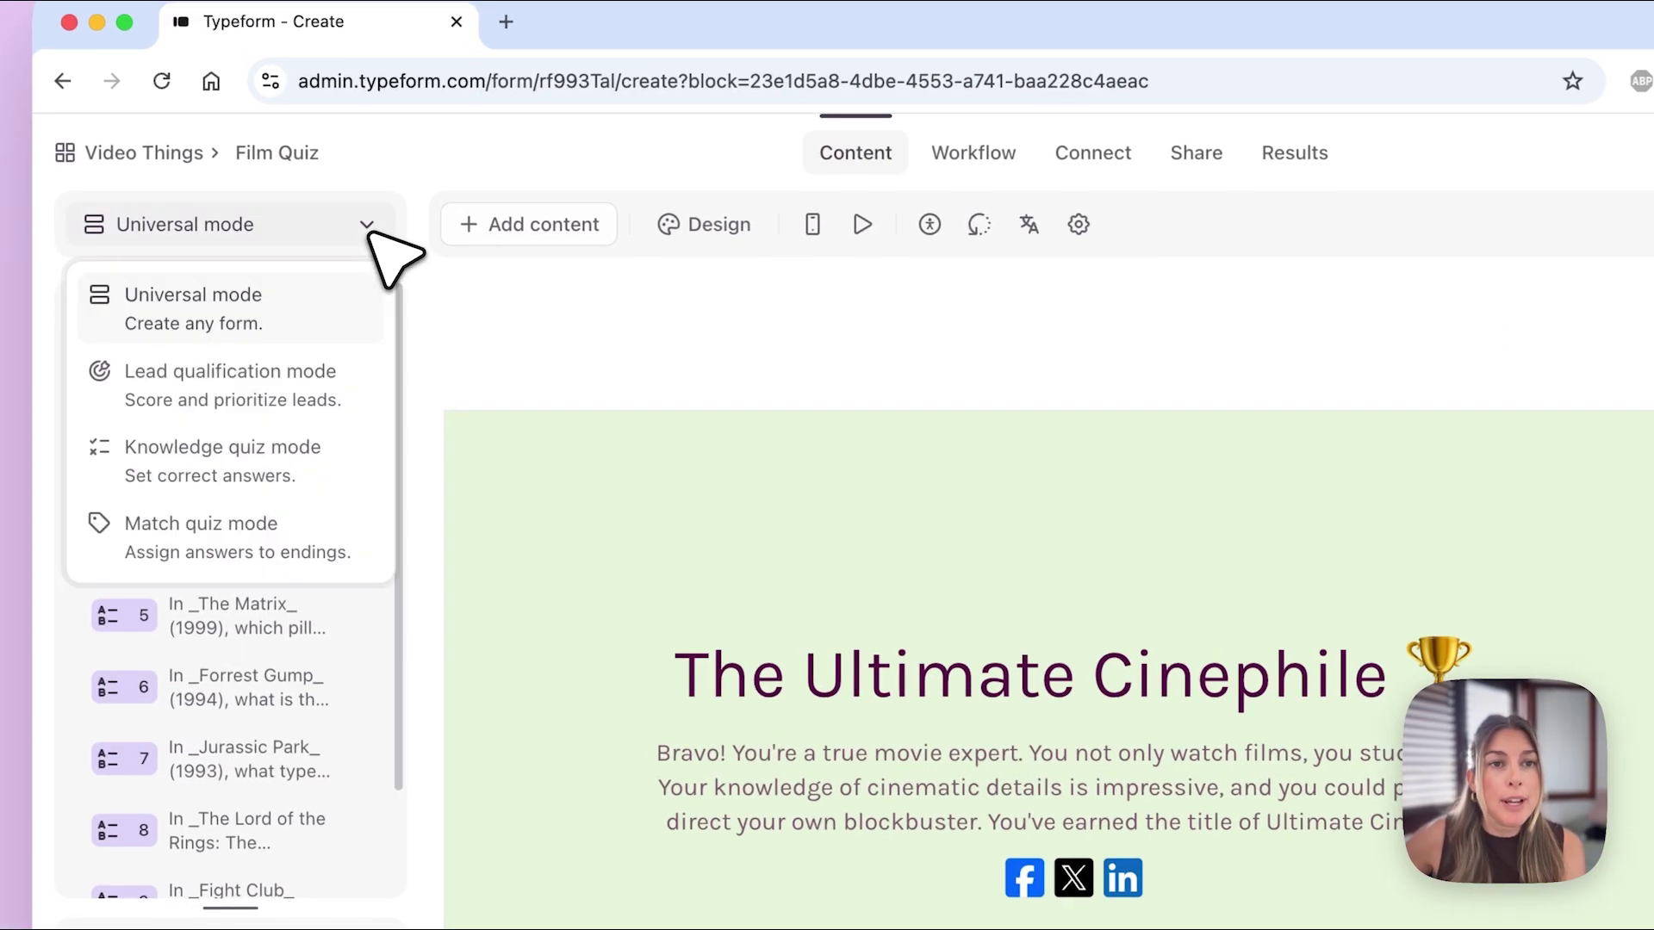
Change the form from Universal to Knowledge quiz mode and confirm the switch
left_click(321, 462)
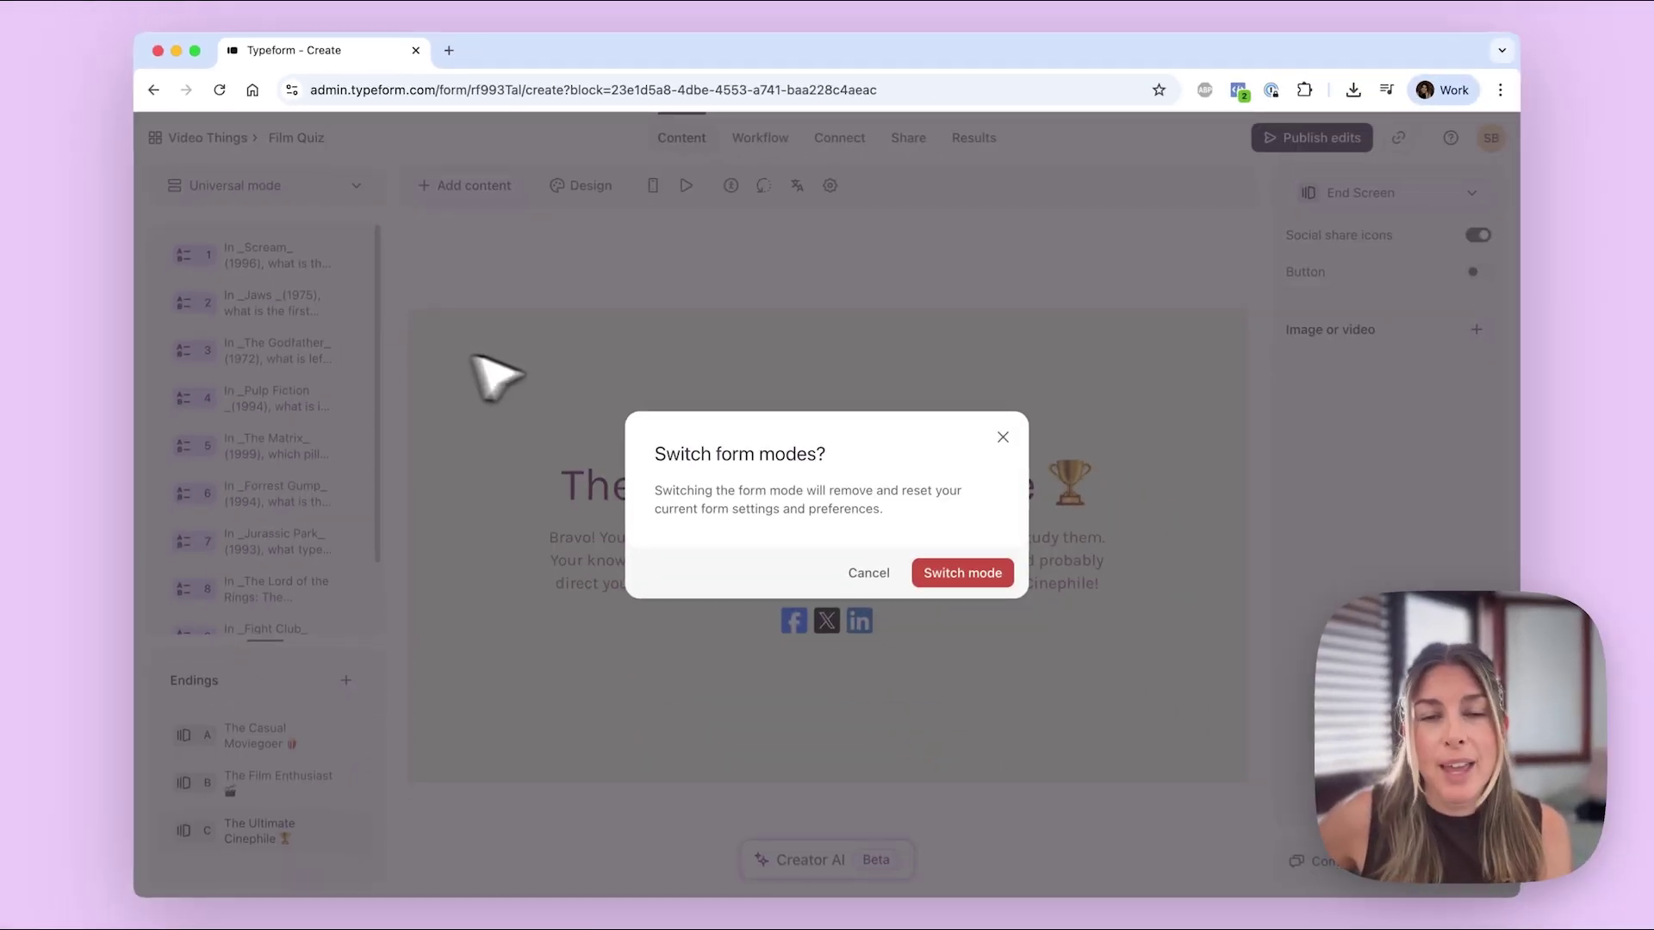
left_click(968, 579)
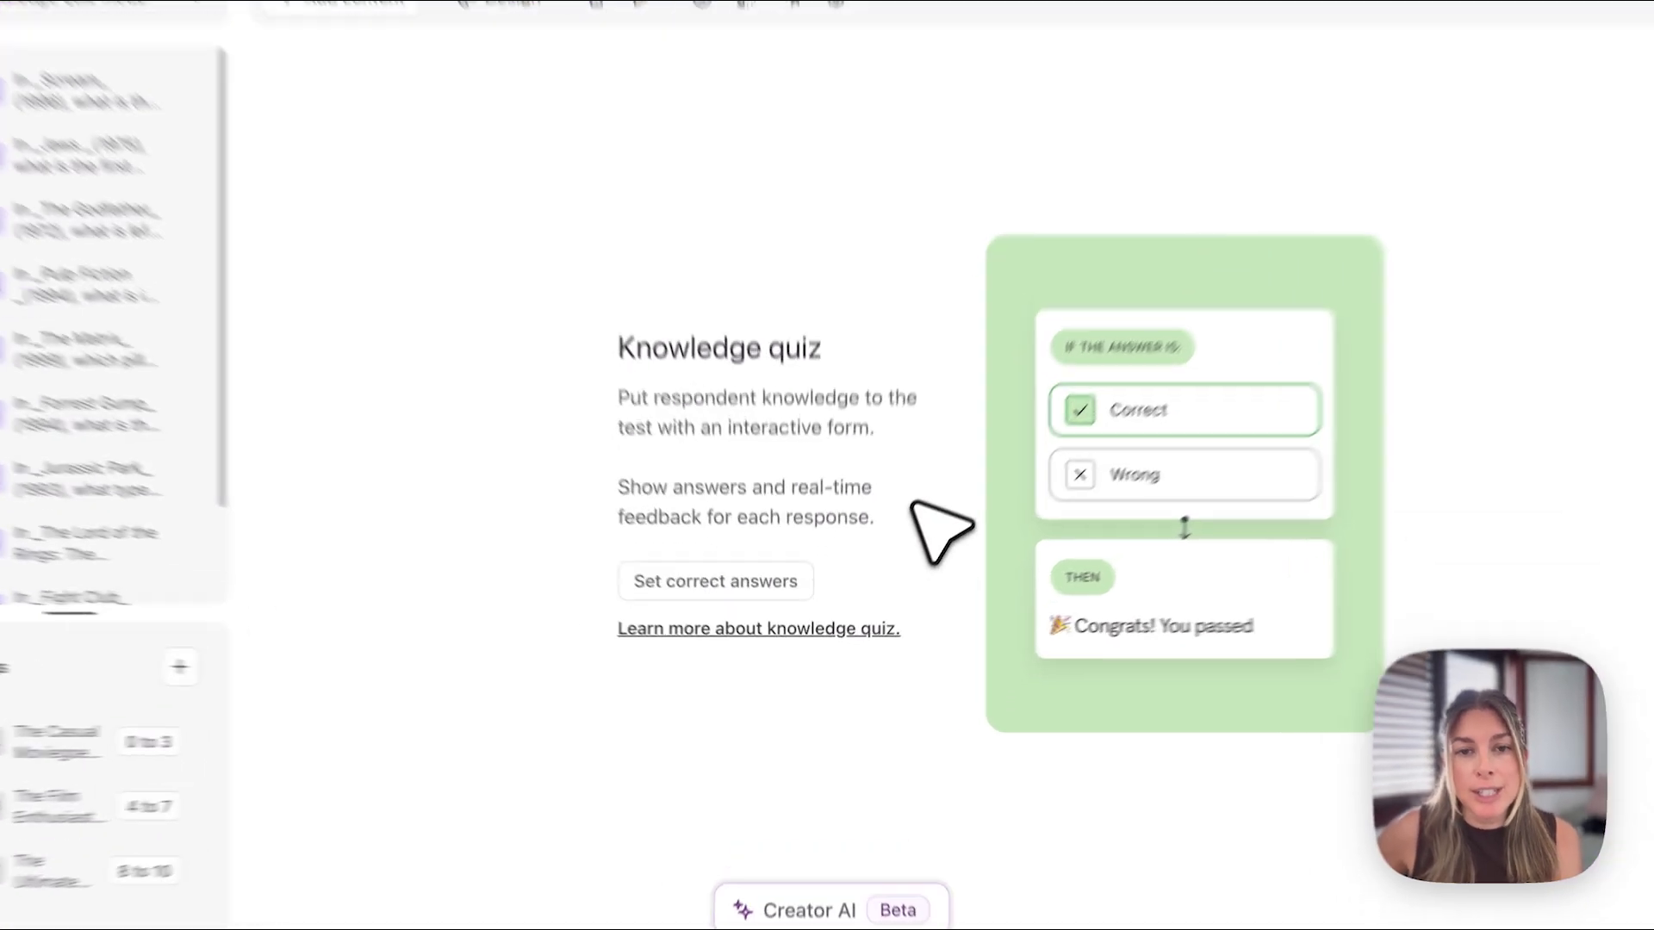
Mark "Do you like scary movies?" as the correct Scream answer in the correct-answers setup
left_click(741, 617)
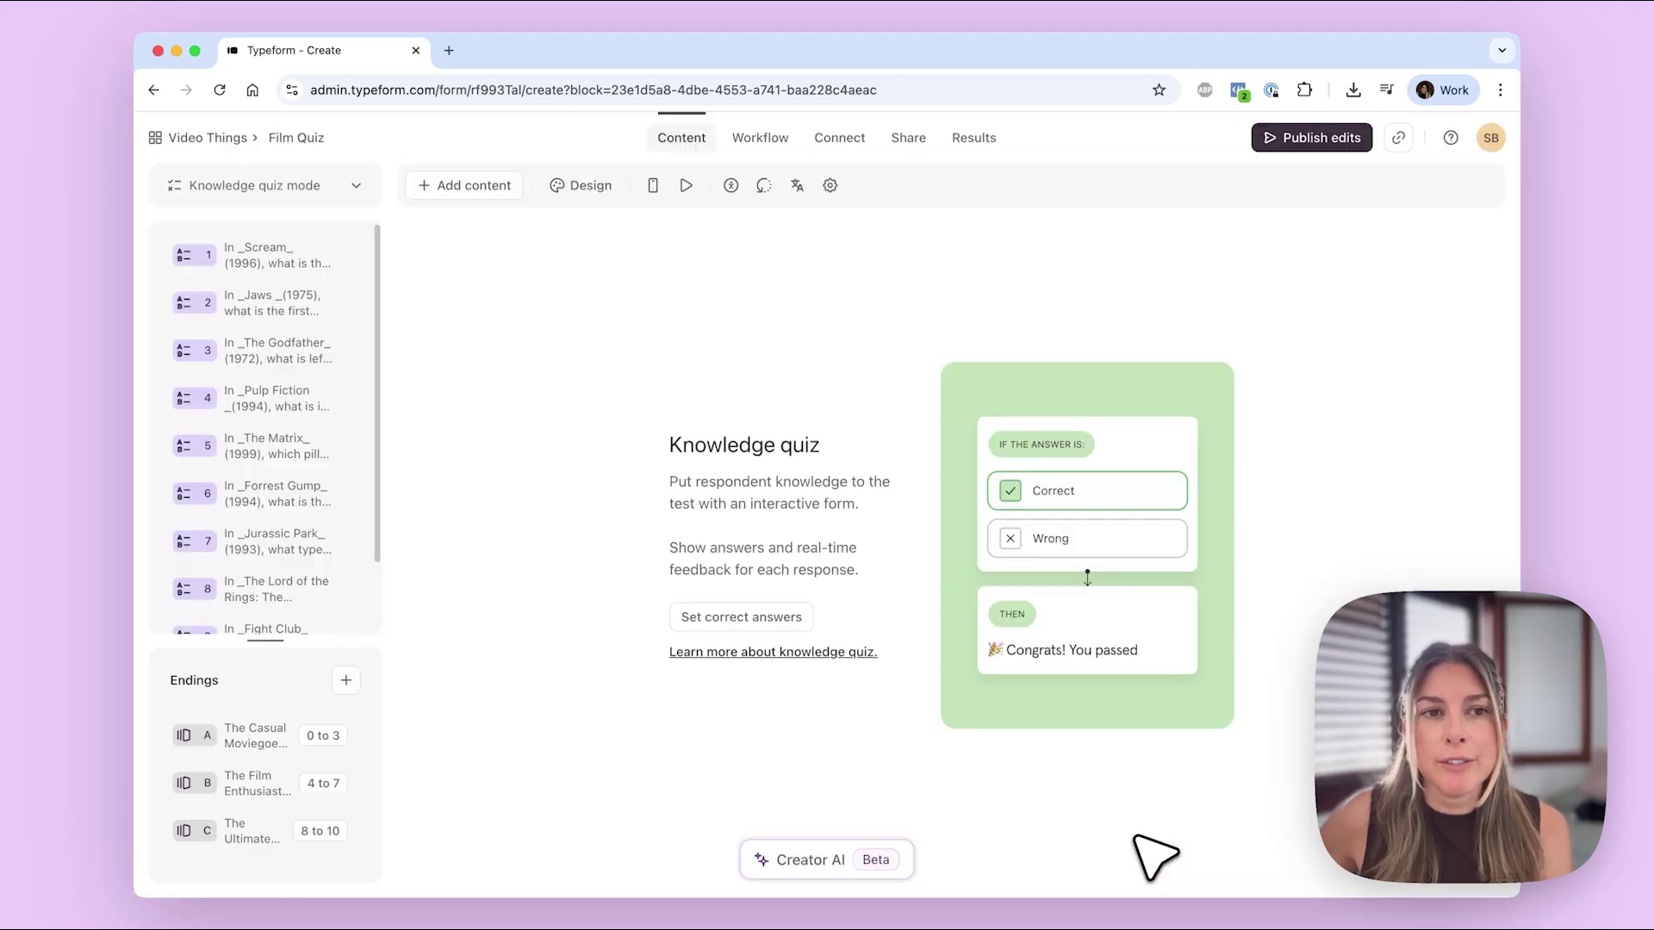
left_click(1138, 839)
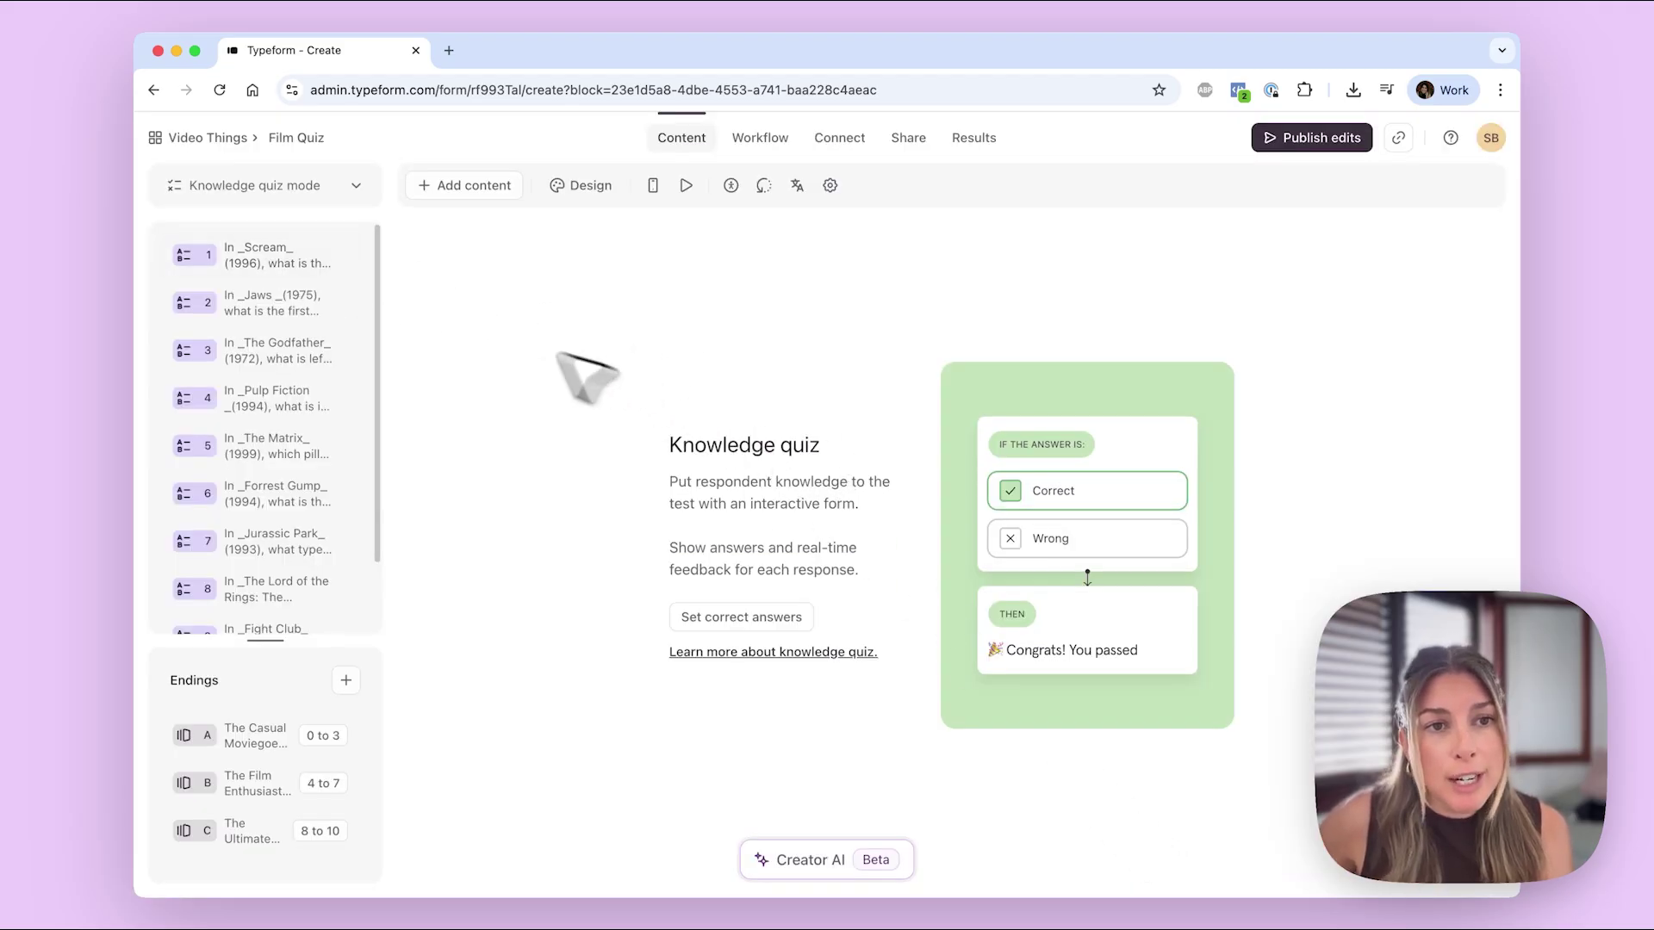
left_click(284, 260)
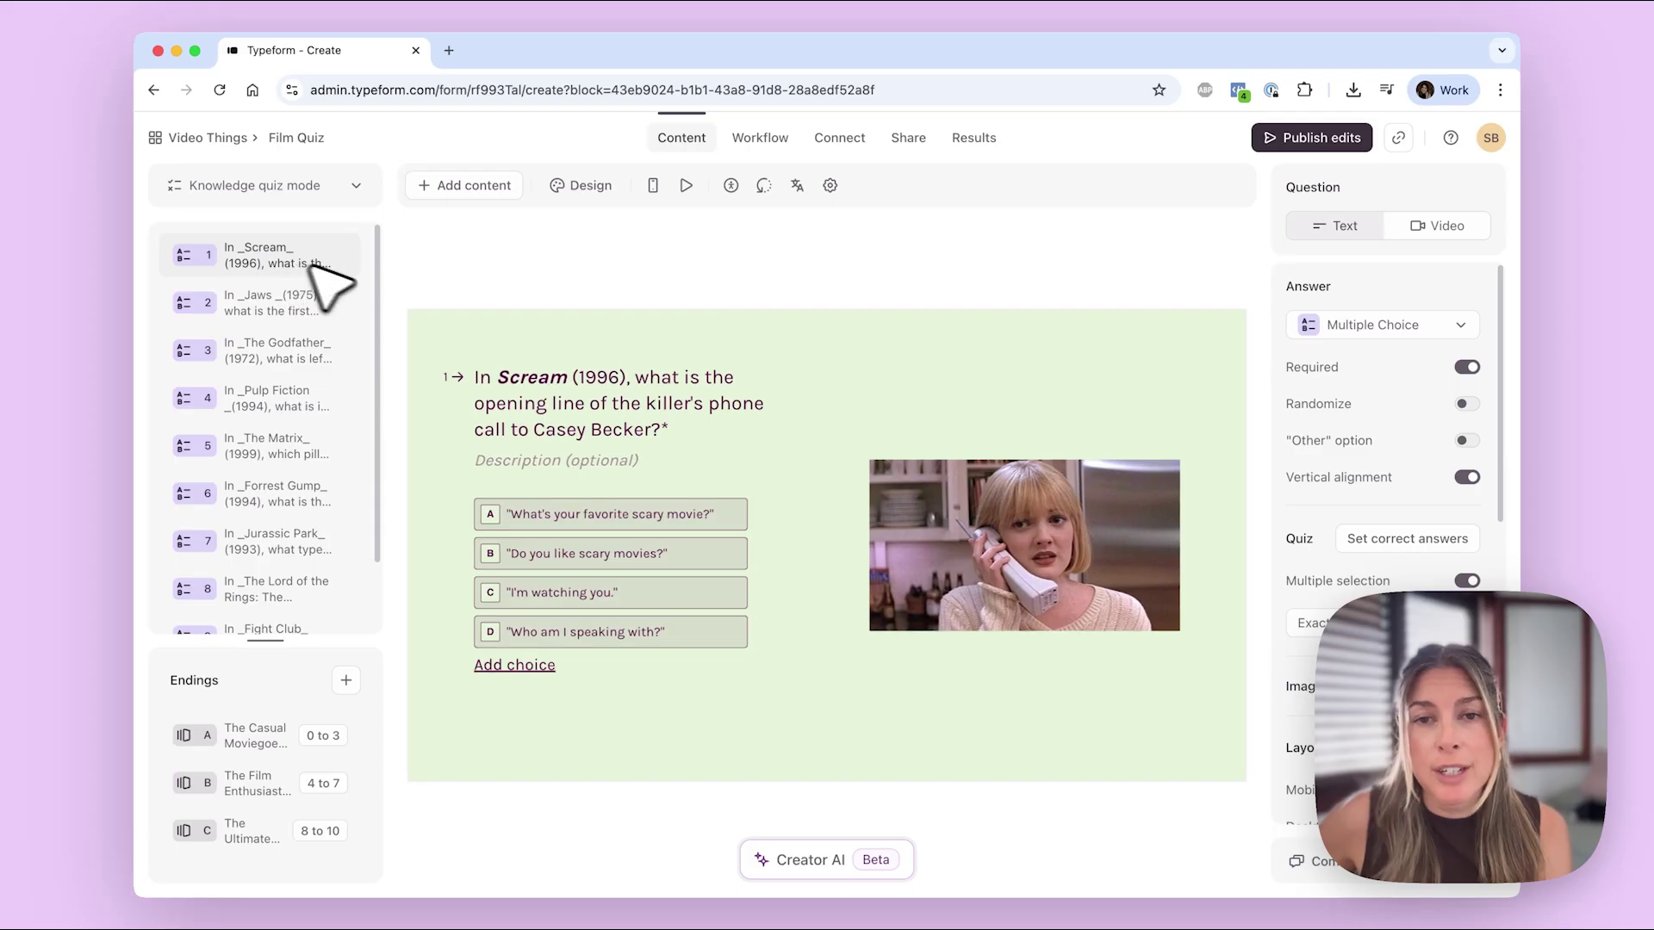
mouse_move(1025, 521)
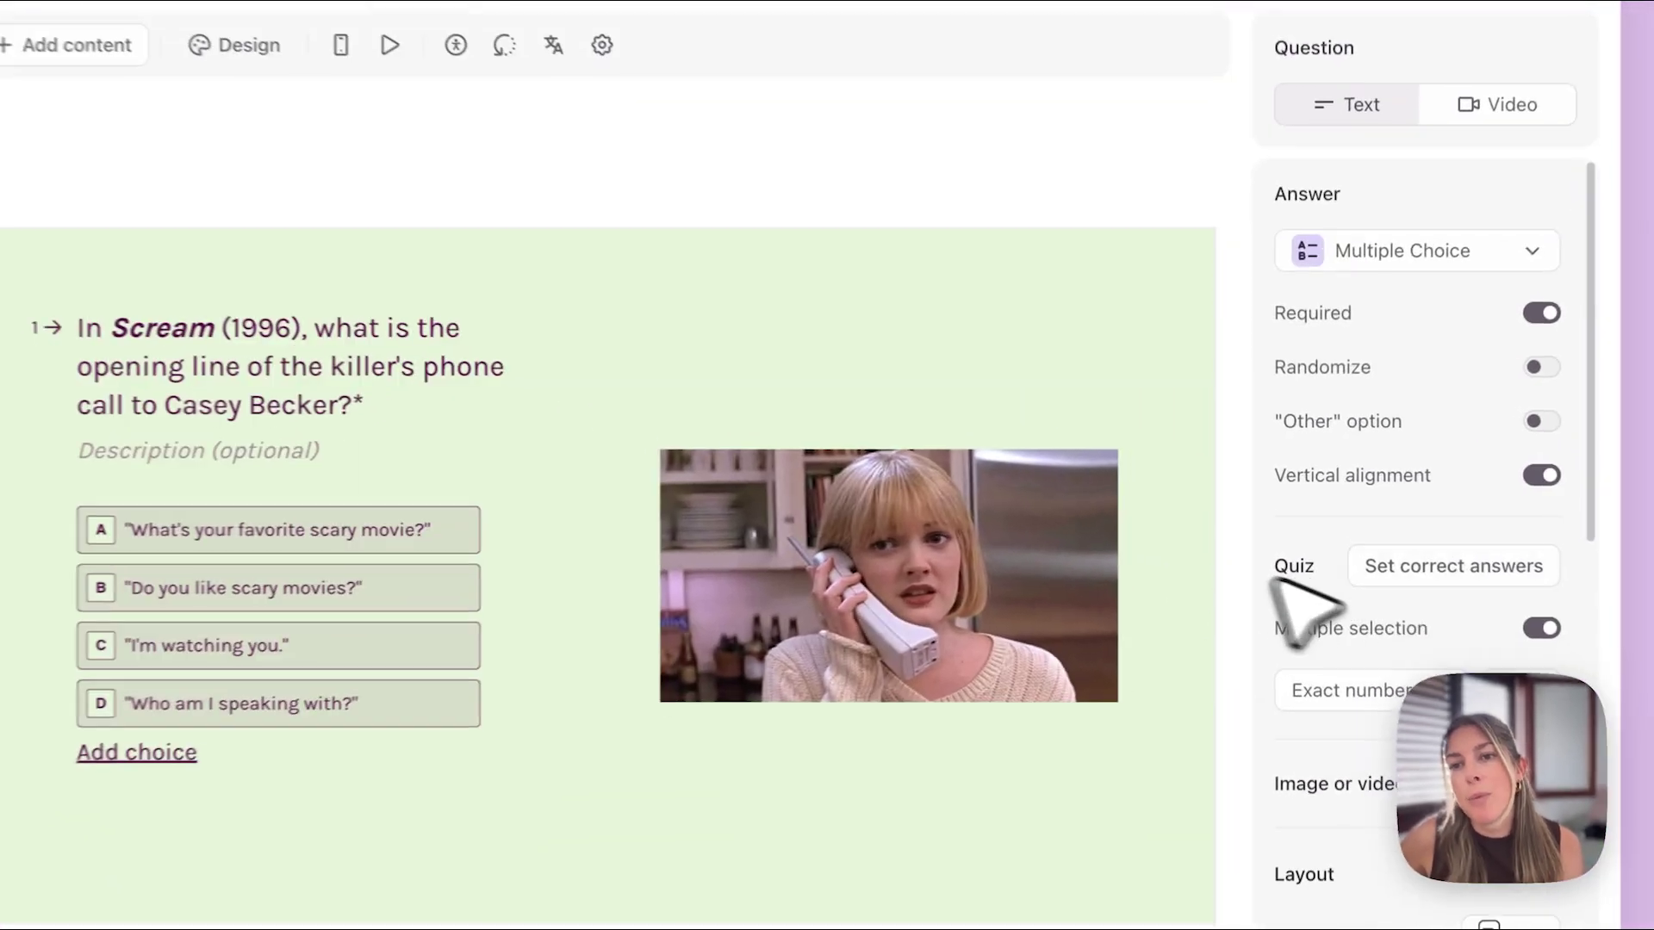
left_click(1431, 576)
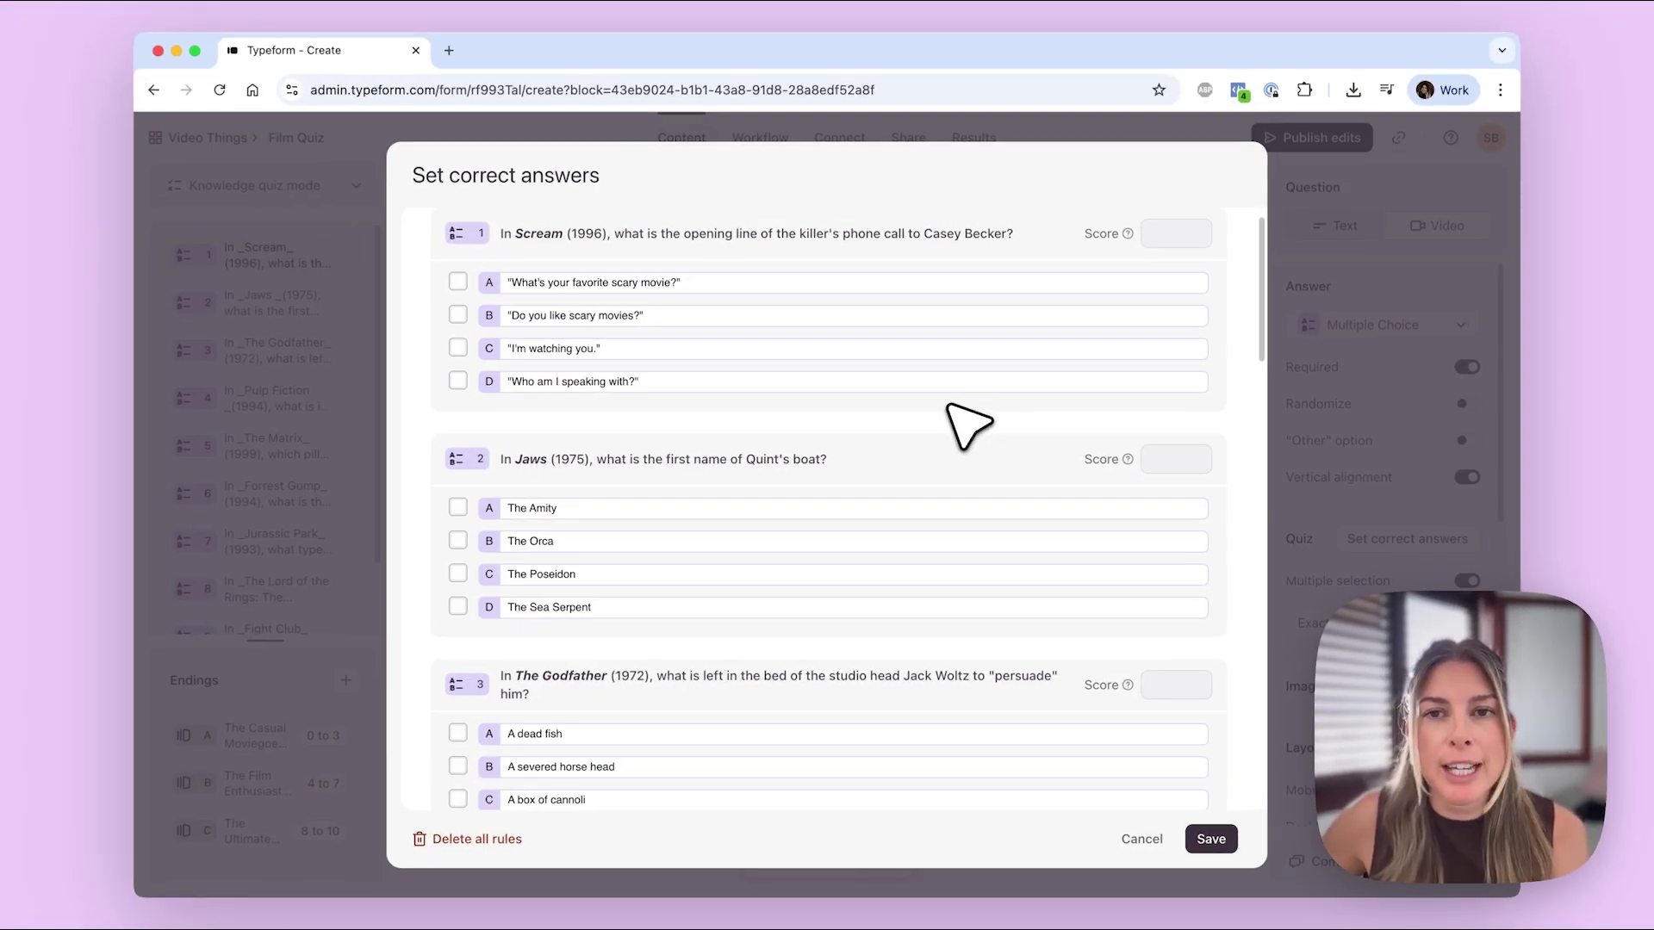
left_click(458, 315)
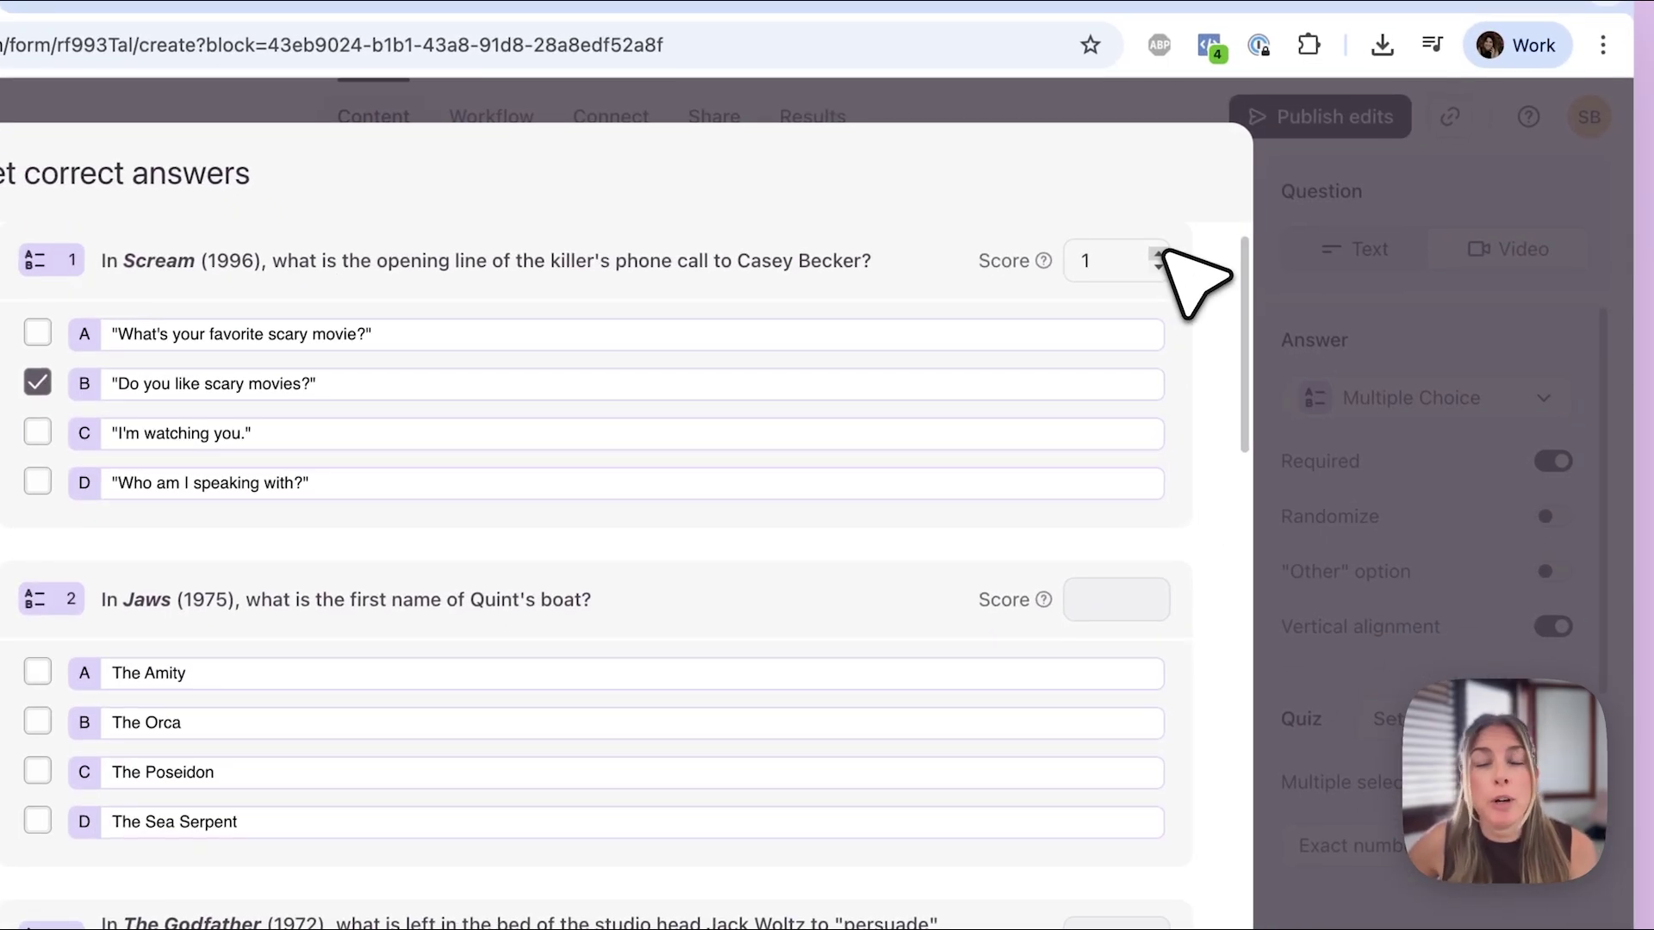
Keep the Scream score at 1 and mark The Orca as the correct Jaws answer
left_click(1159, 254)
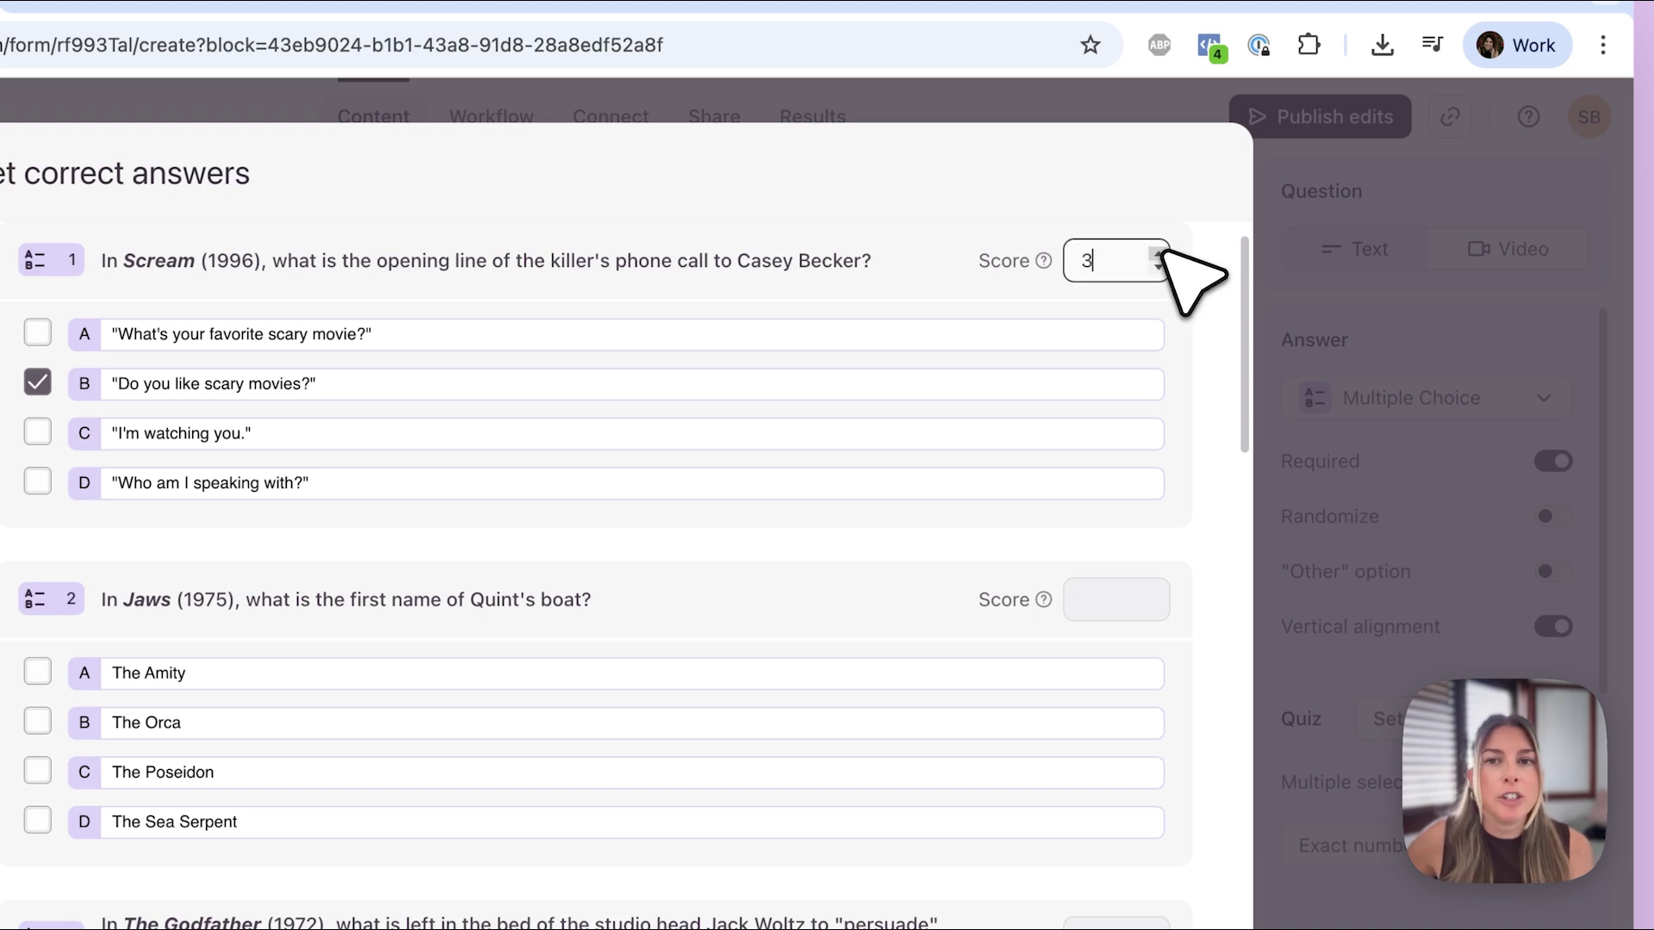
left_click(1159, 266)
left_click(1159, 266)
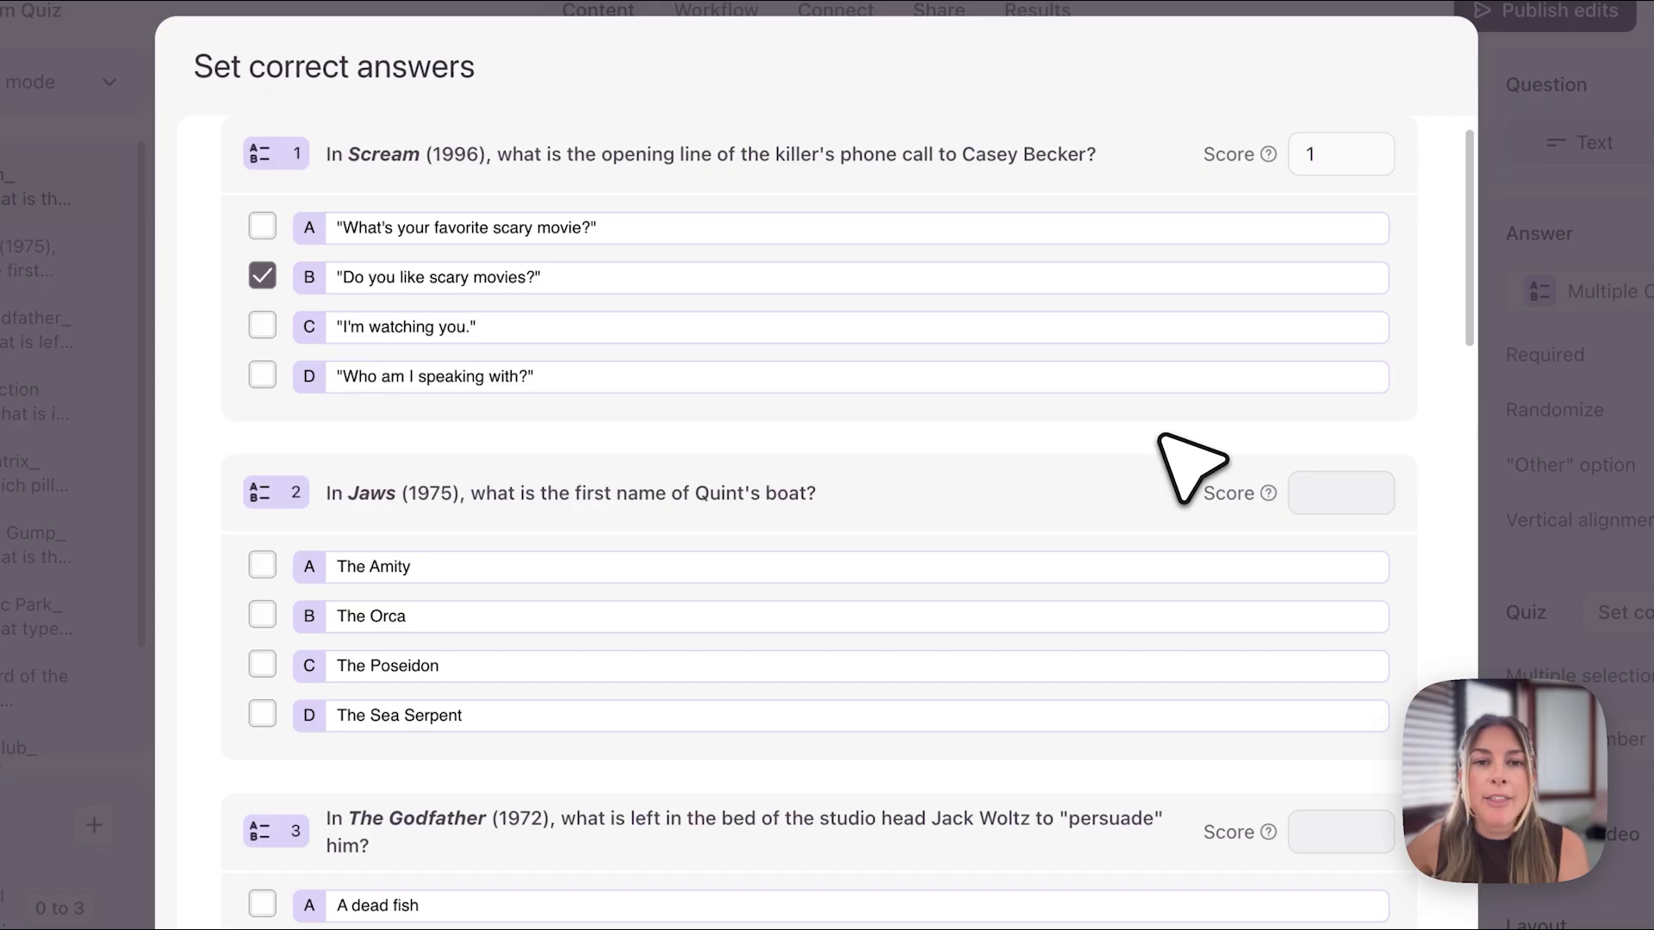
scroll(1189, 463, "down", 4)
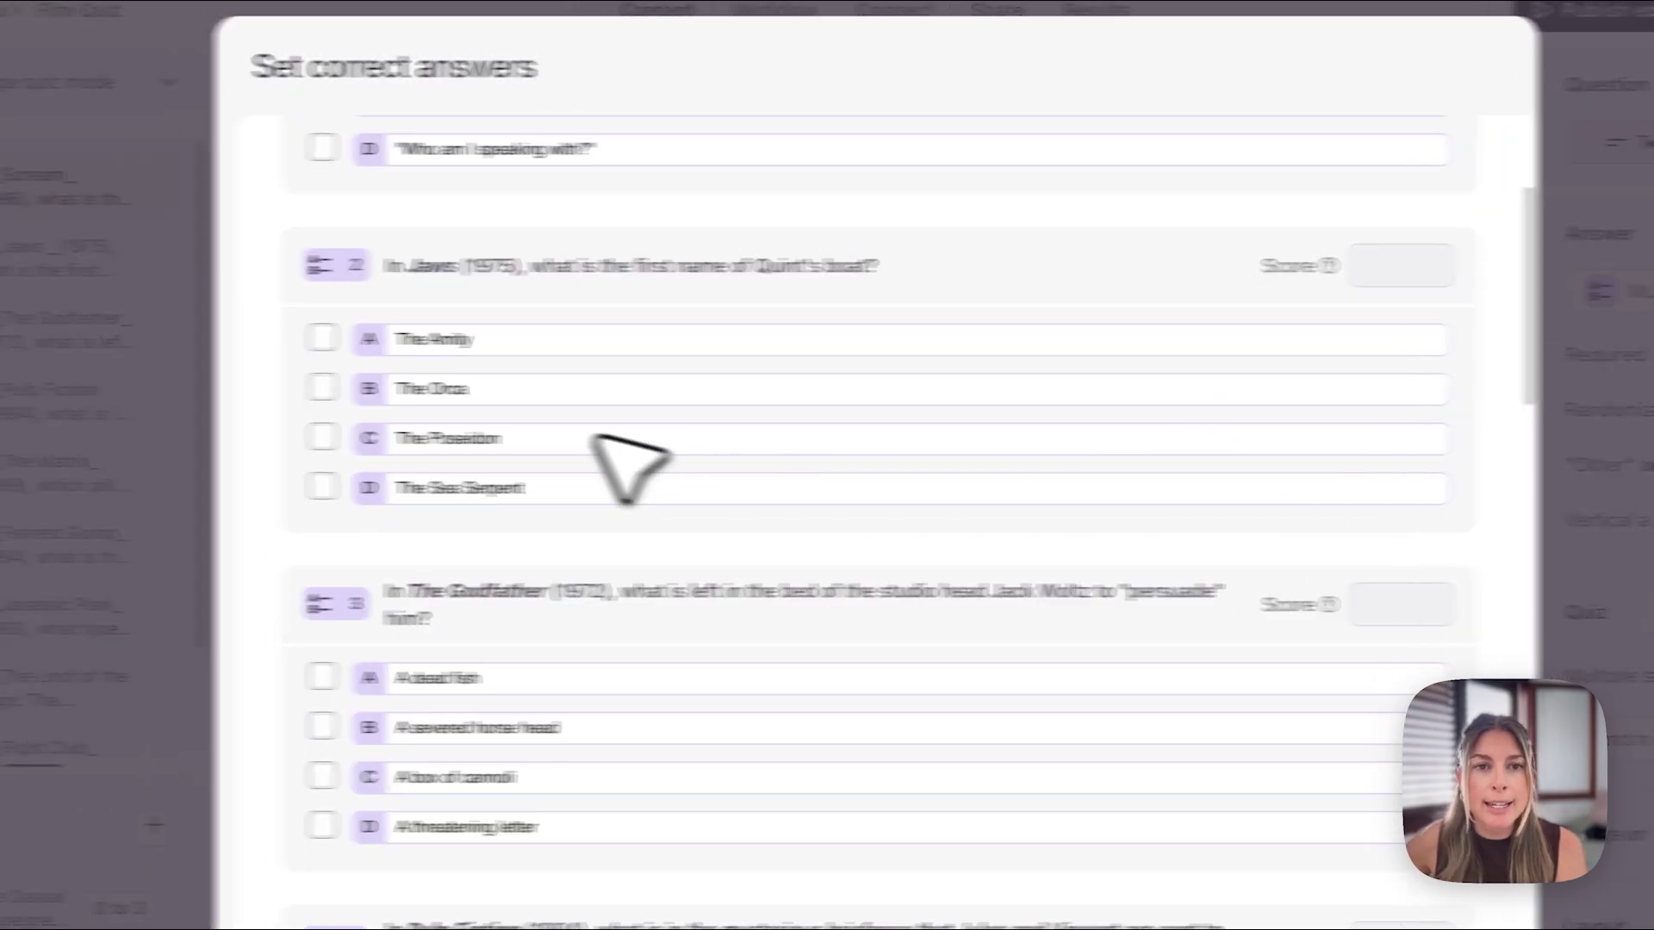
left_click(321, 387)
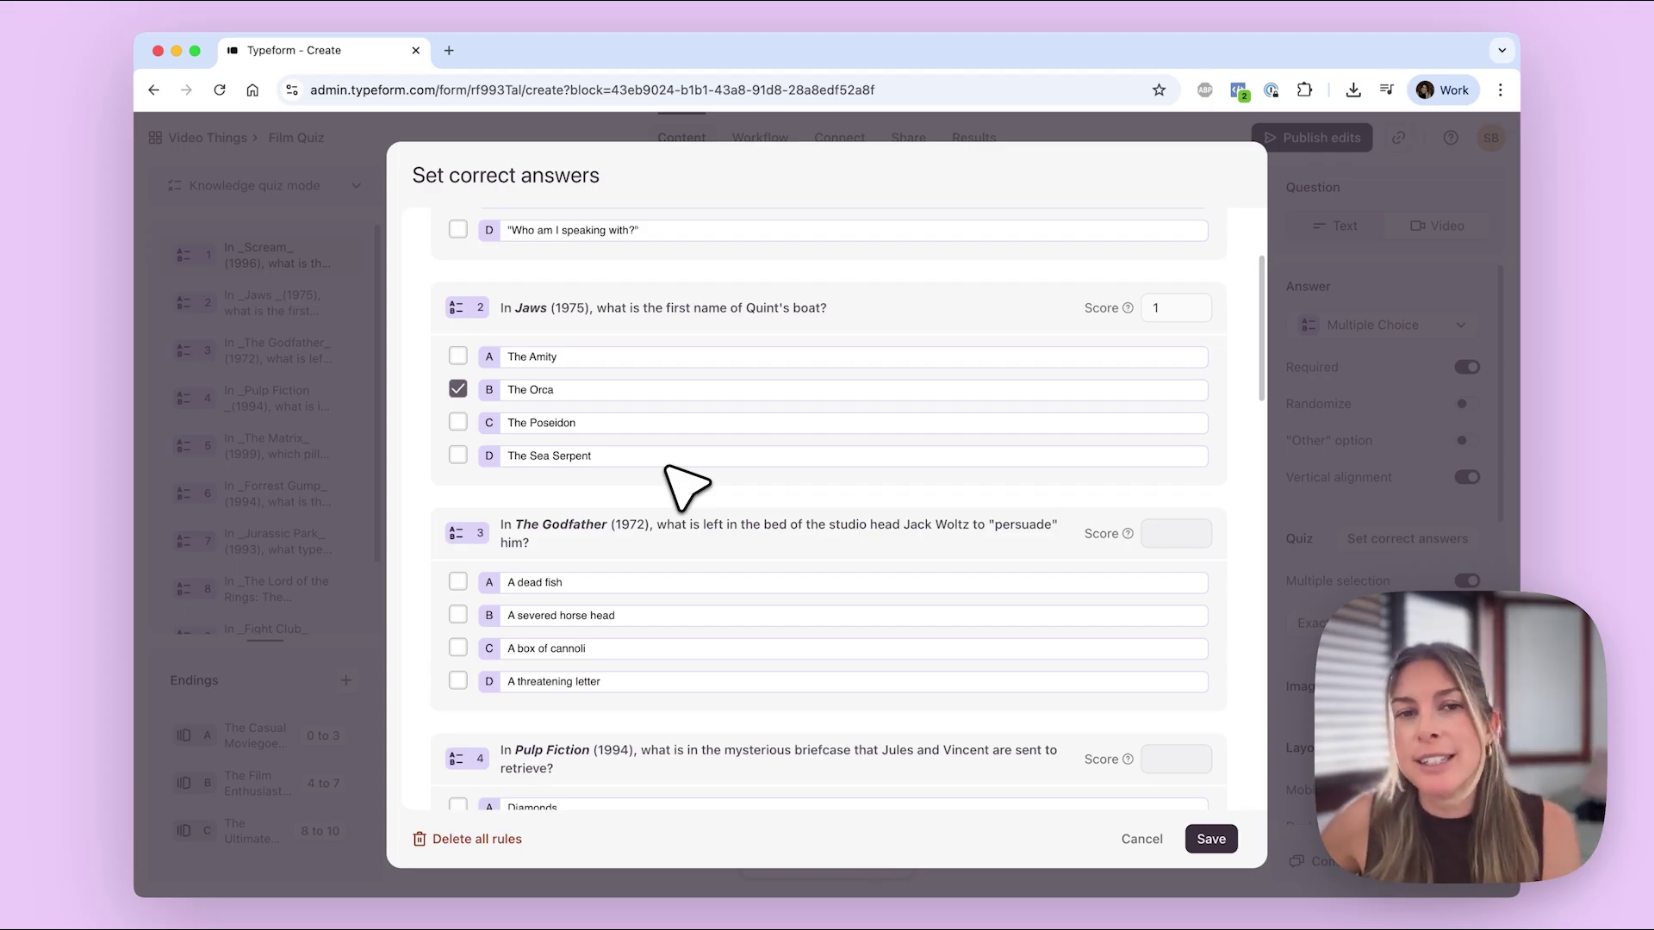
key("Escape")
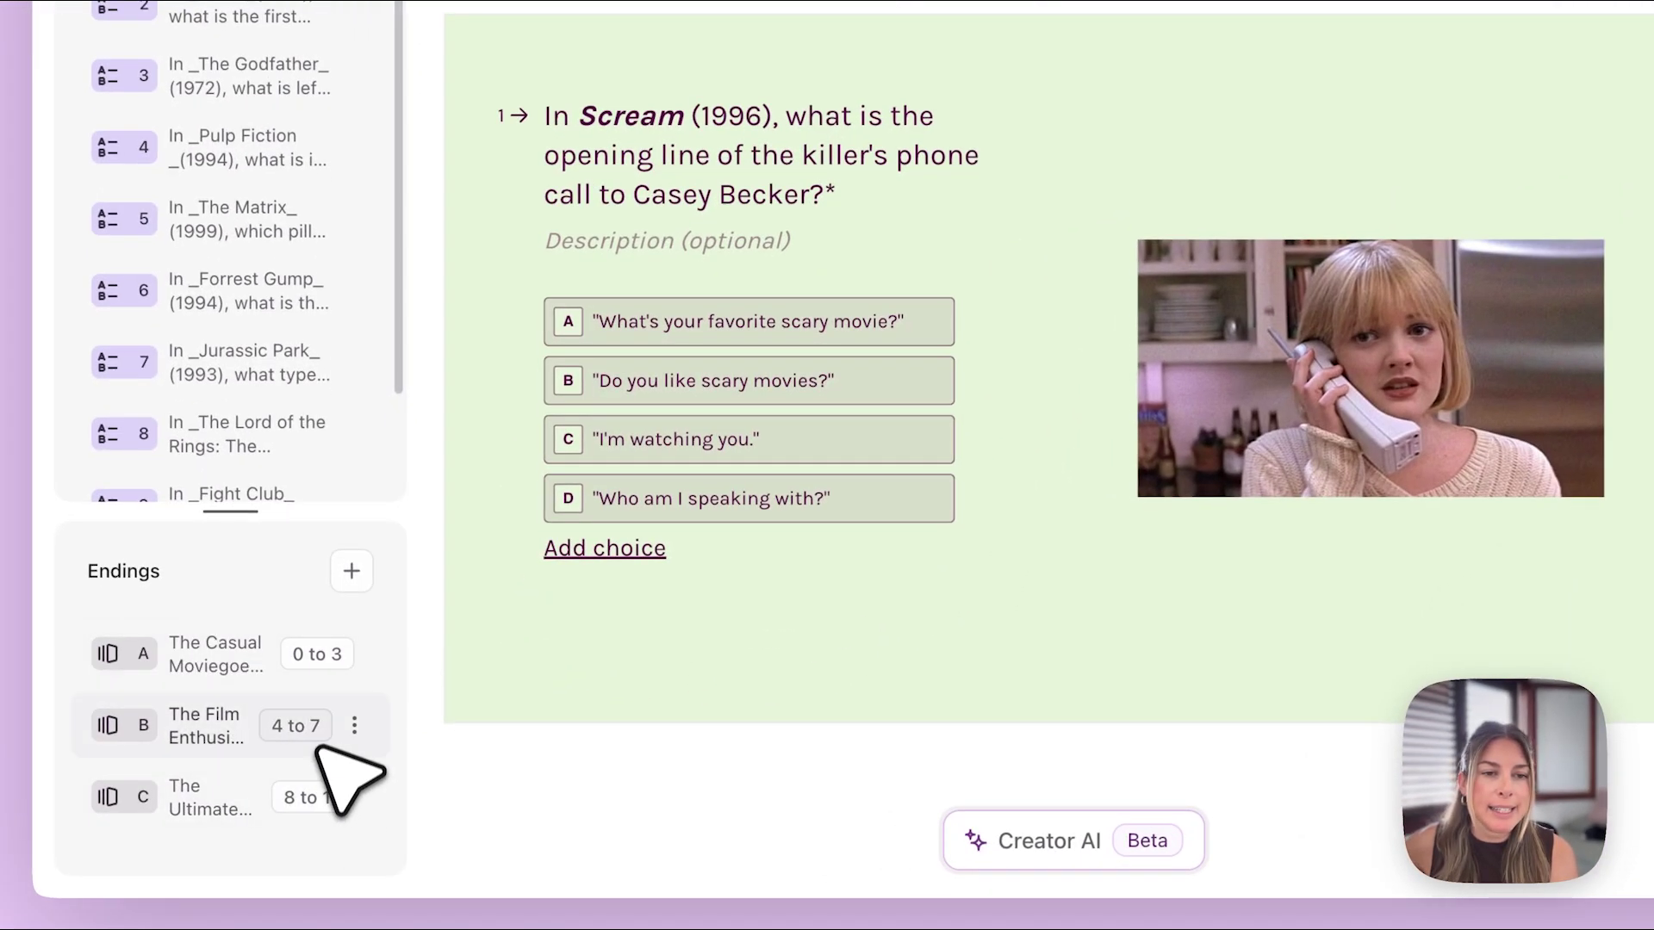
Set the endings' score ranges to 0–3, 4–7 and 8–10 and save them
left_click(317, 657)
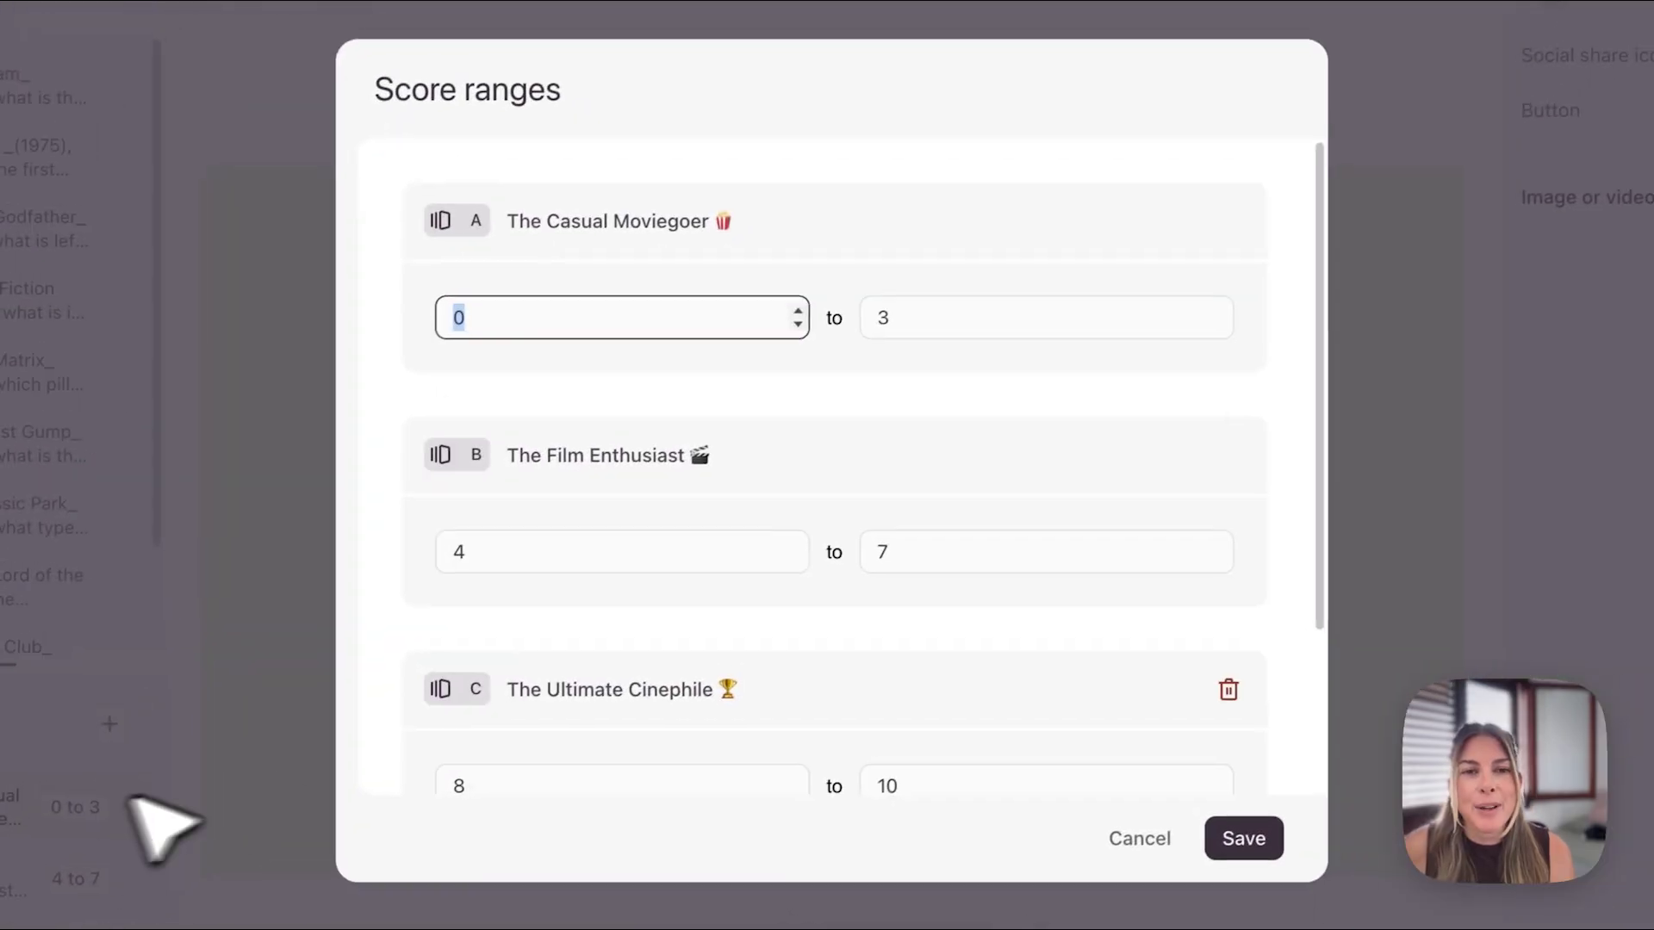
left_click(1123, 323)
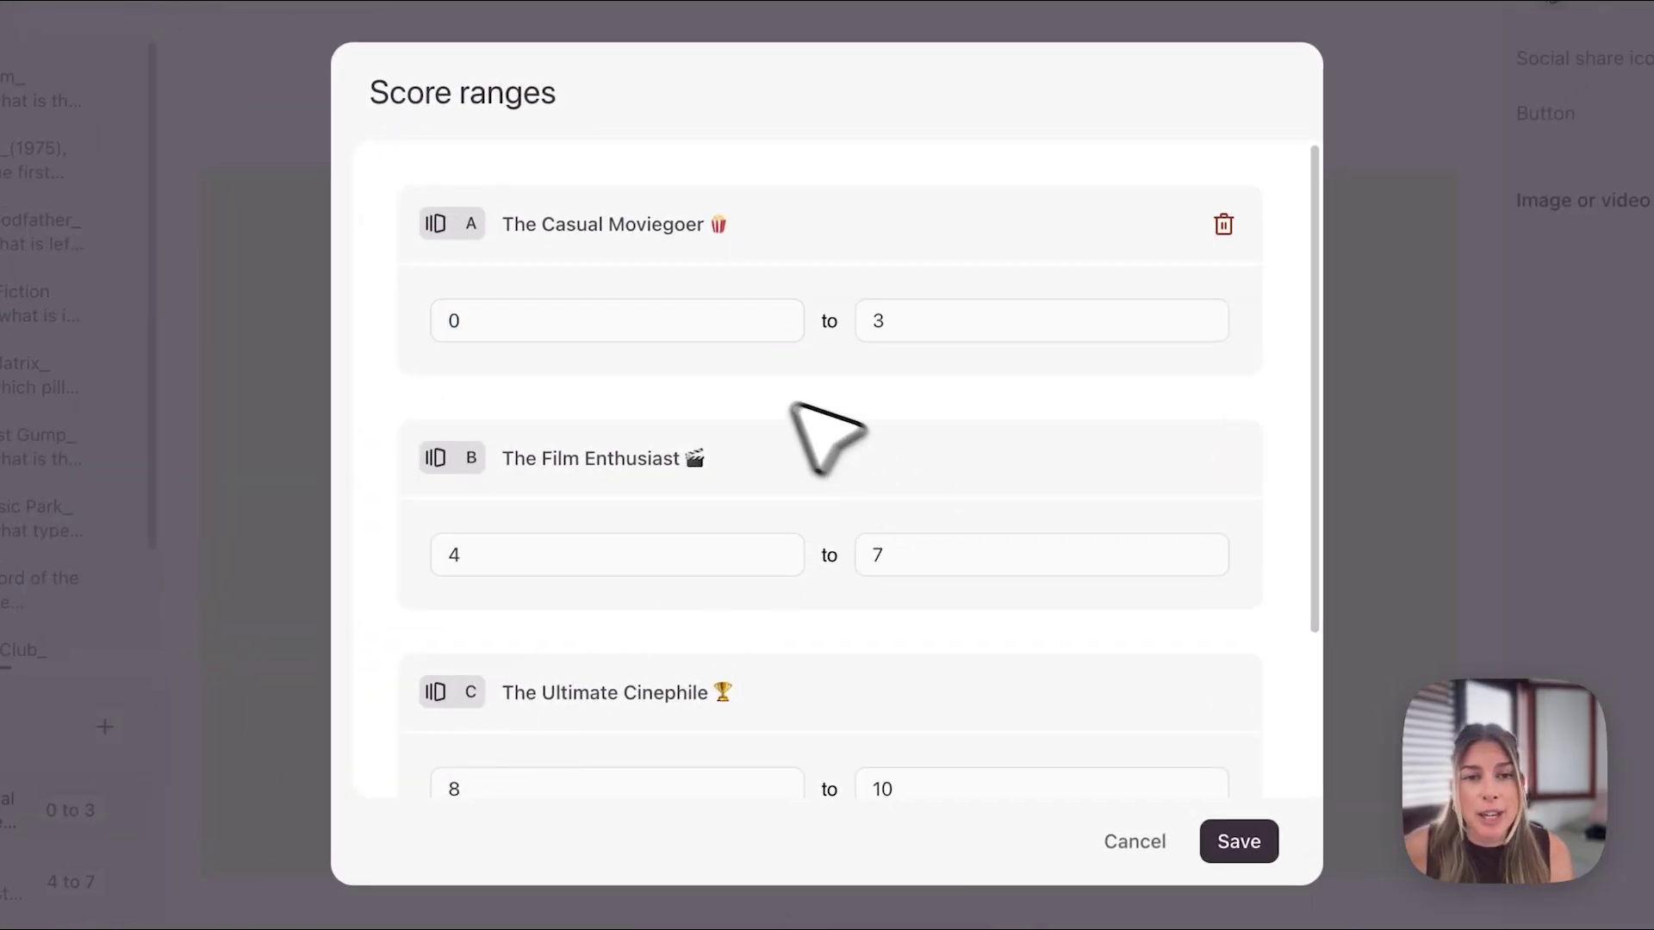
left_click(793, 313)
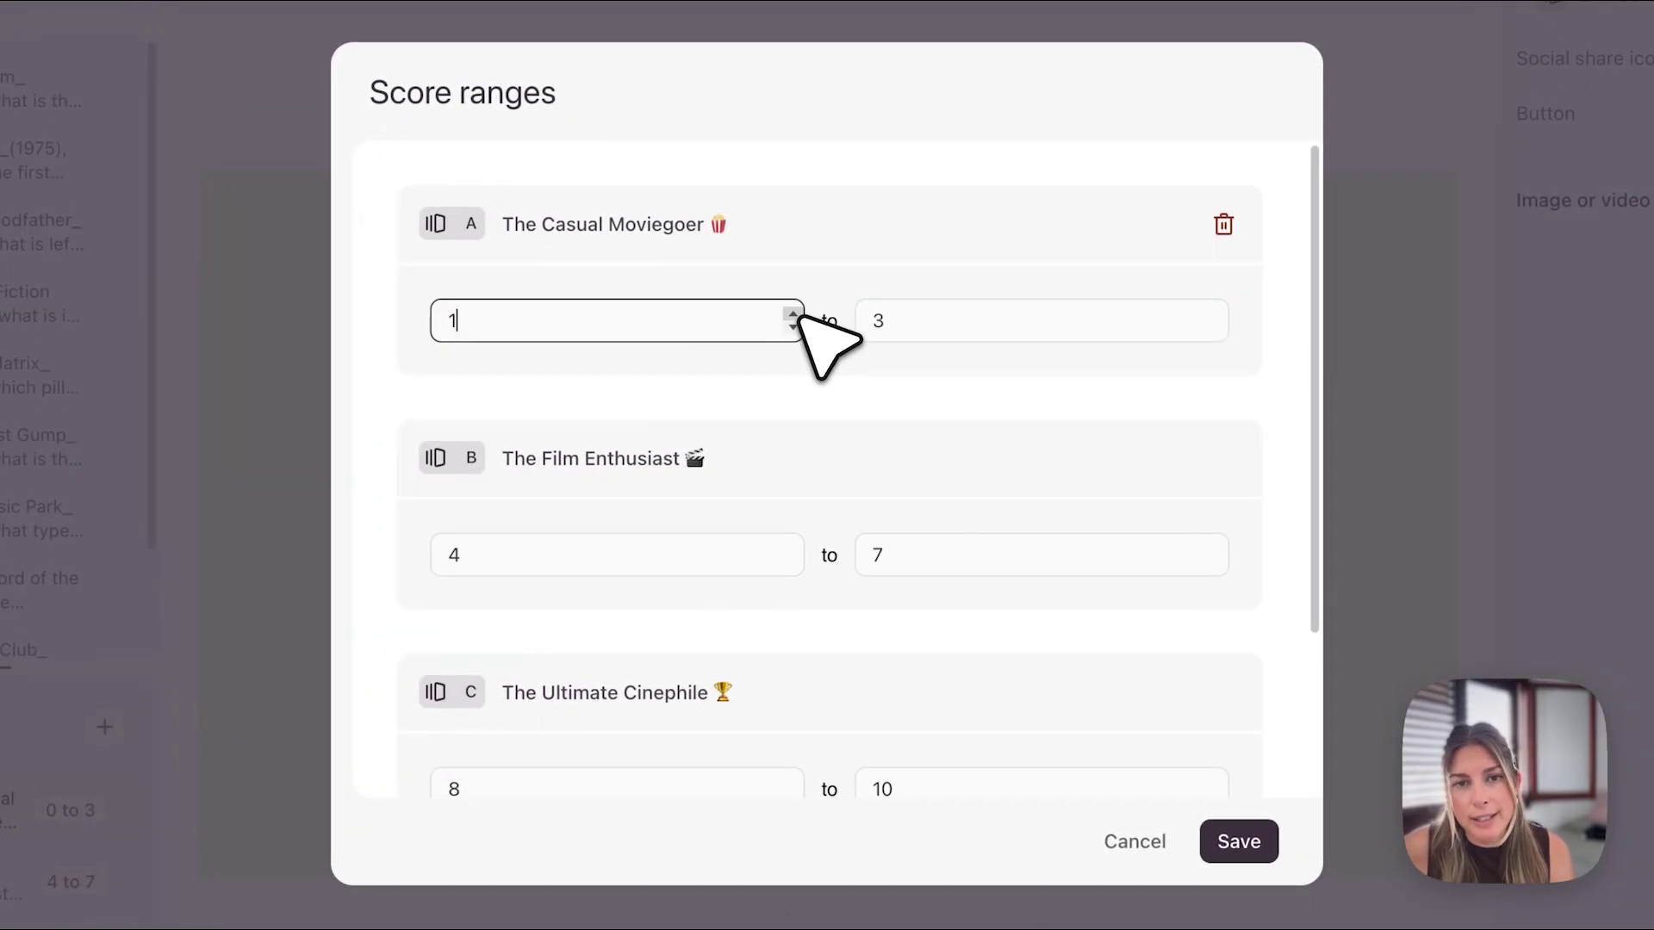
left_click(793, 314)
left_click(793, 327)
left_click(793, 327)
left_click(840, 386)
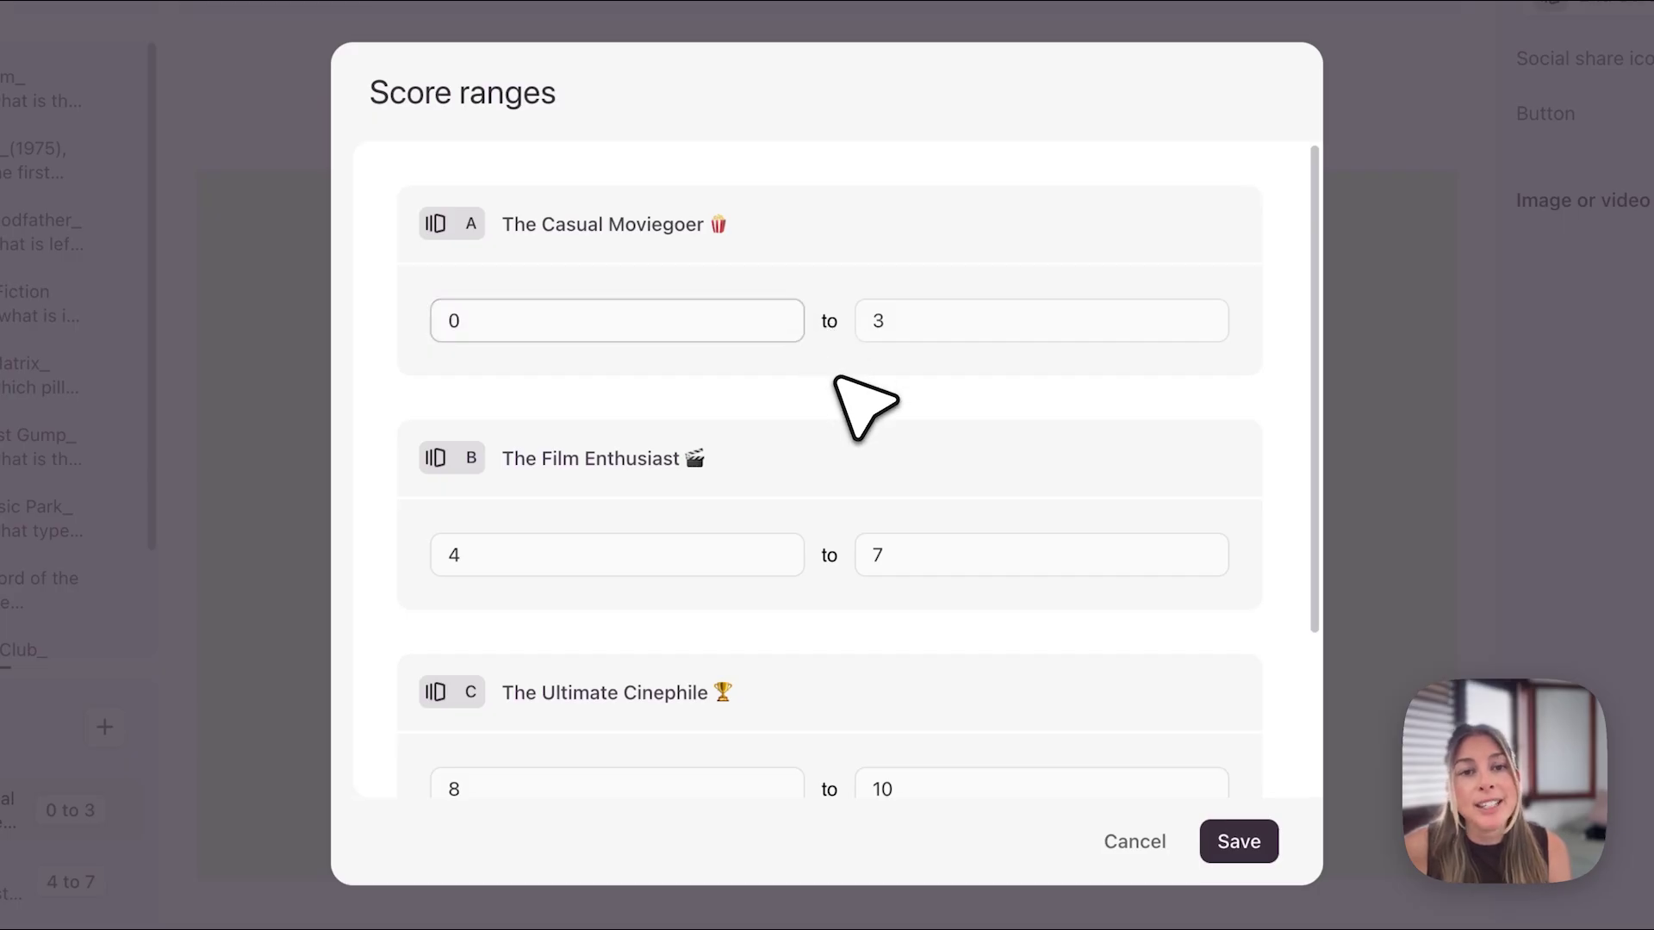
scroll(852, 456, "down", 1)
scroll(828, 441, "down", 1)
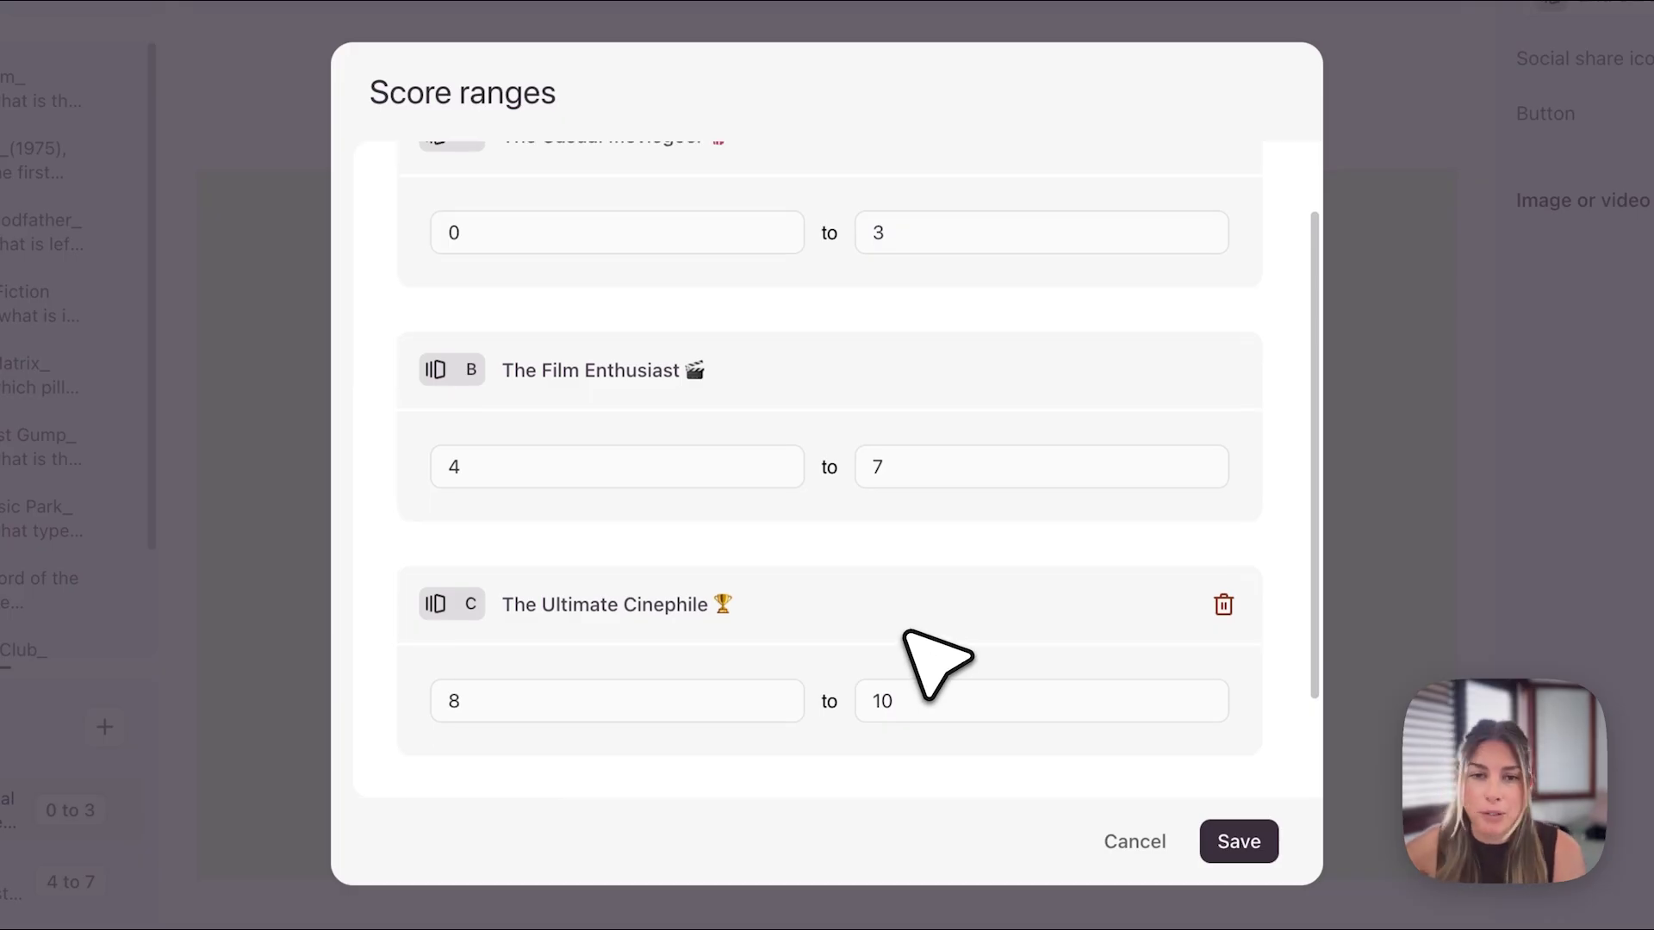
left_click(1234, 839)
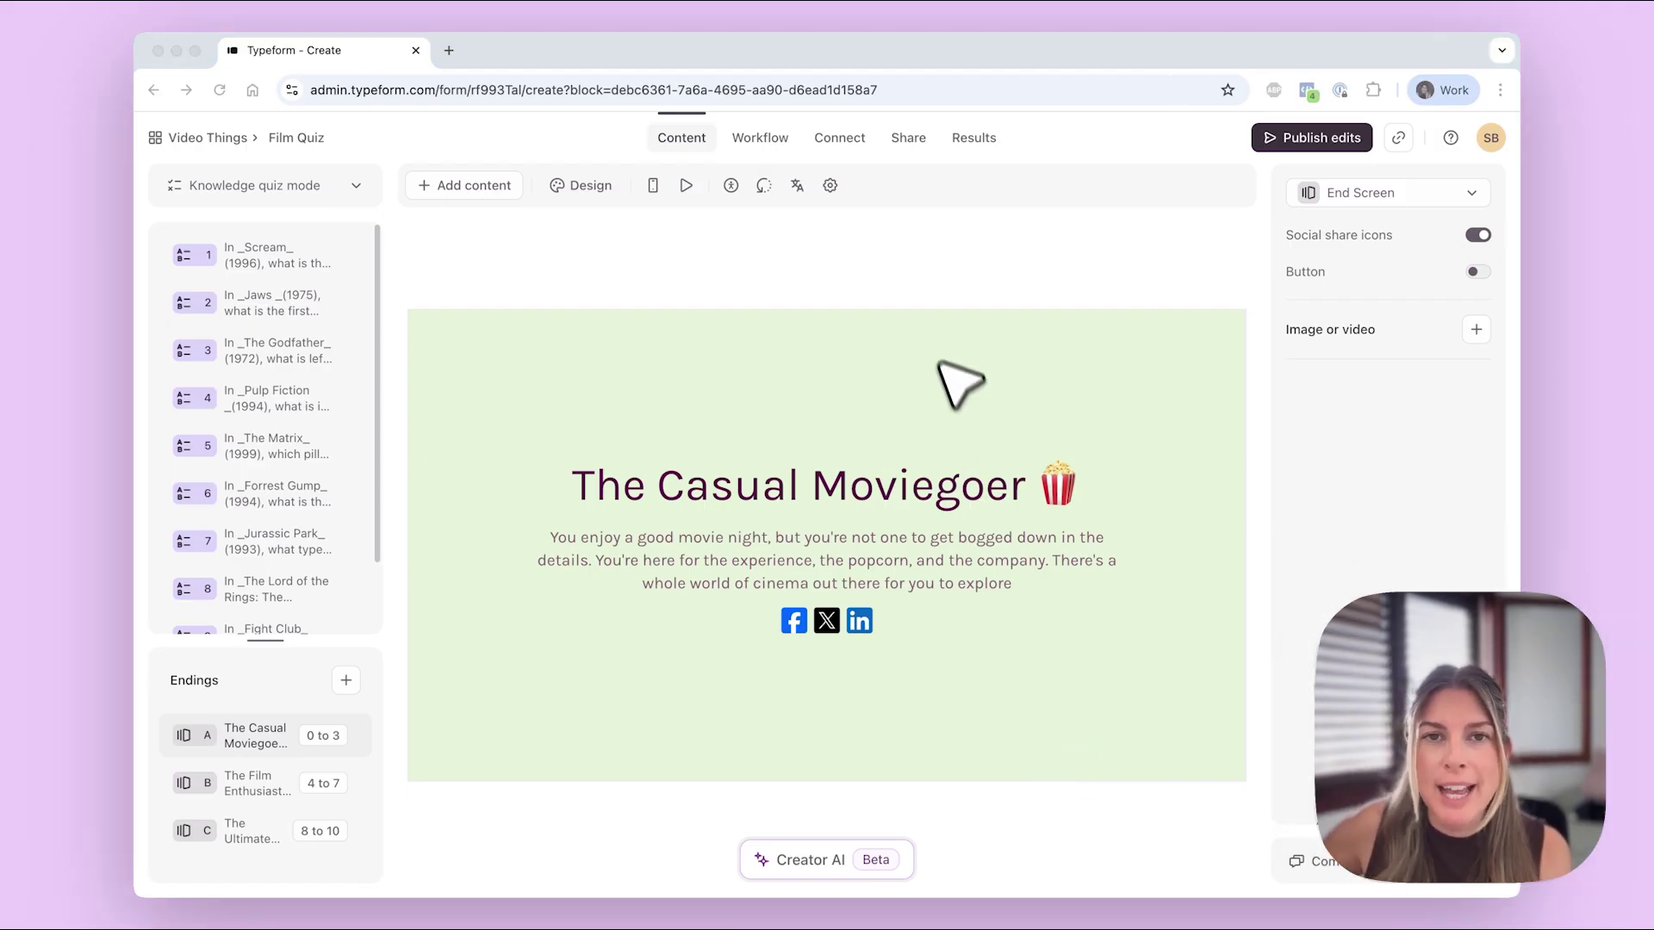
In form settings, keep showing correct answers and enable Customize answer feedback
left_click(829, 185)
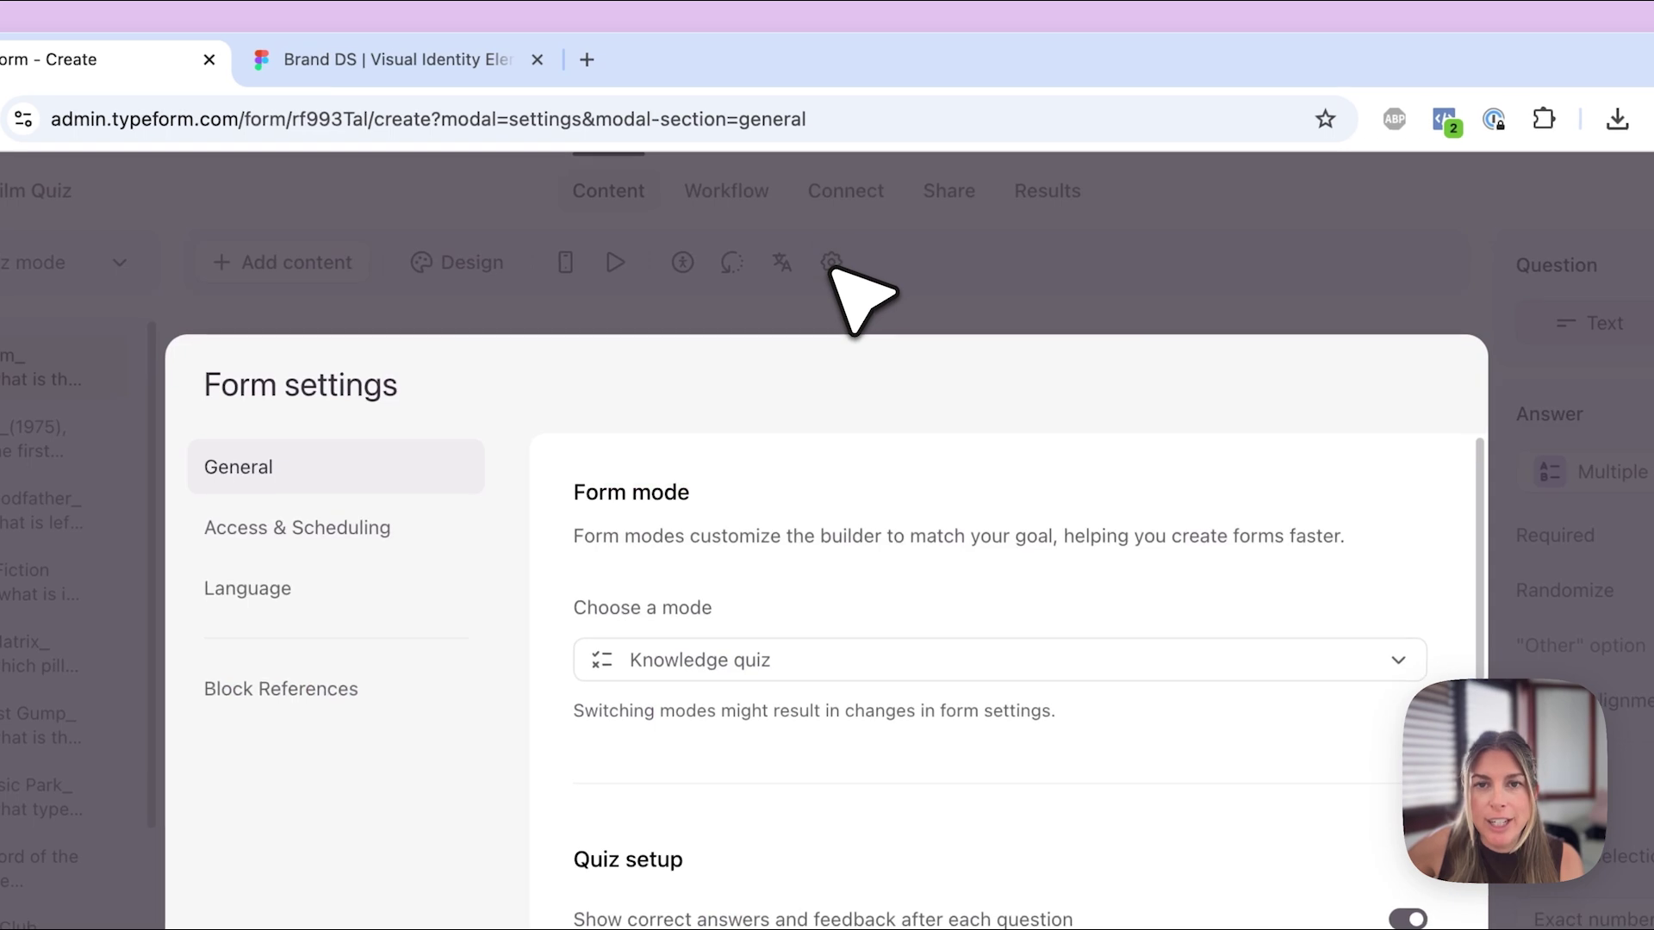
scroll(1148, 473, "down", 5)
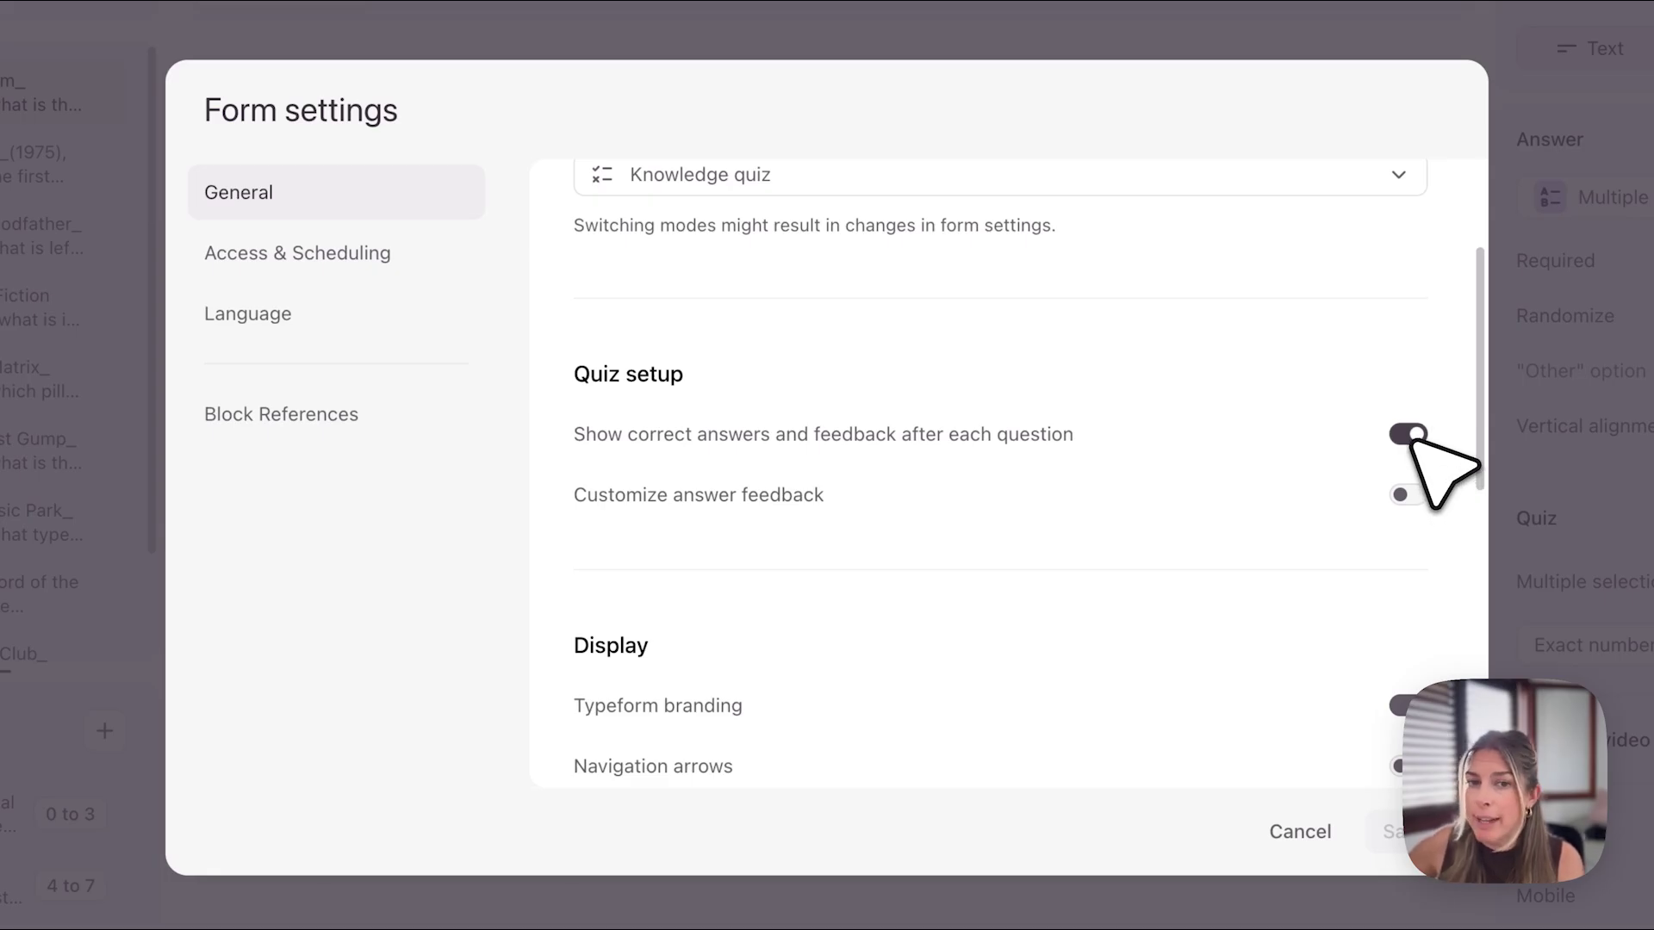
left_click(1413, 438)
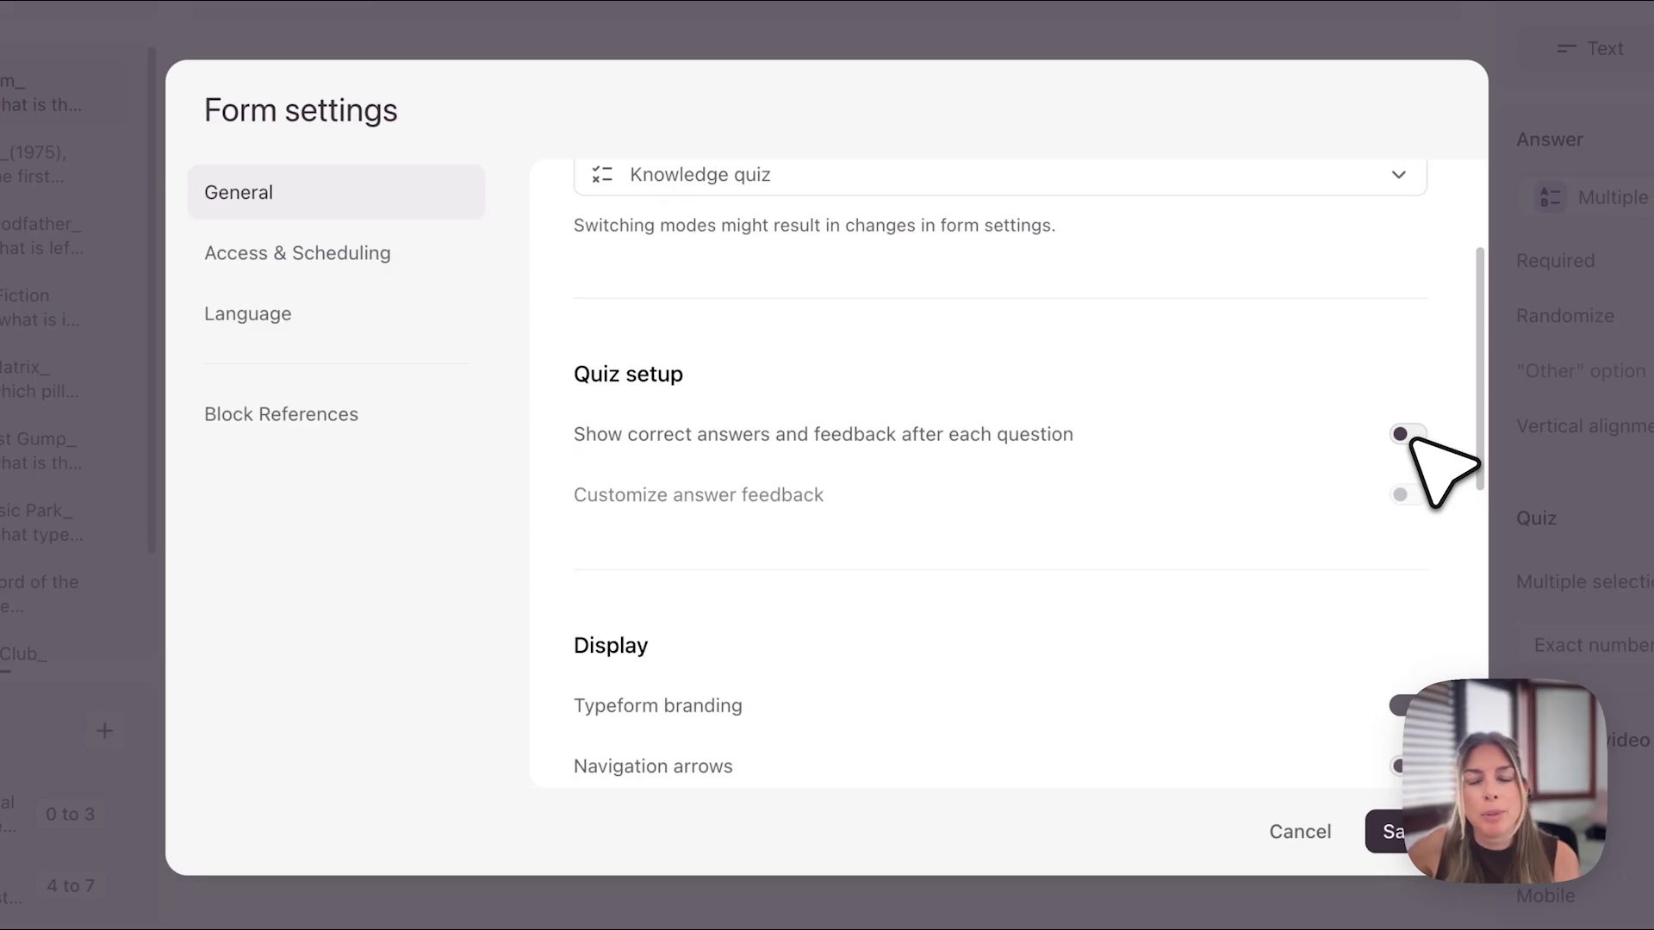
left_click(1410, 436)
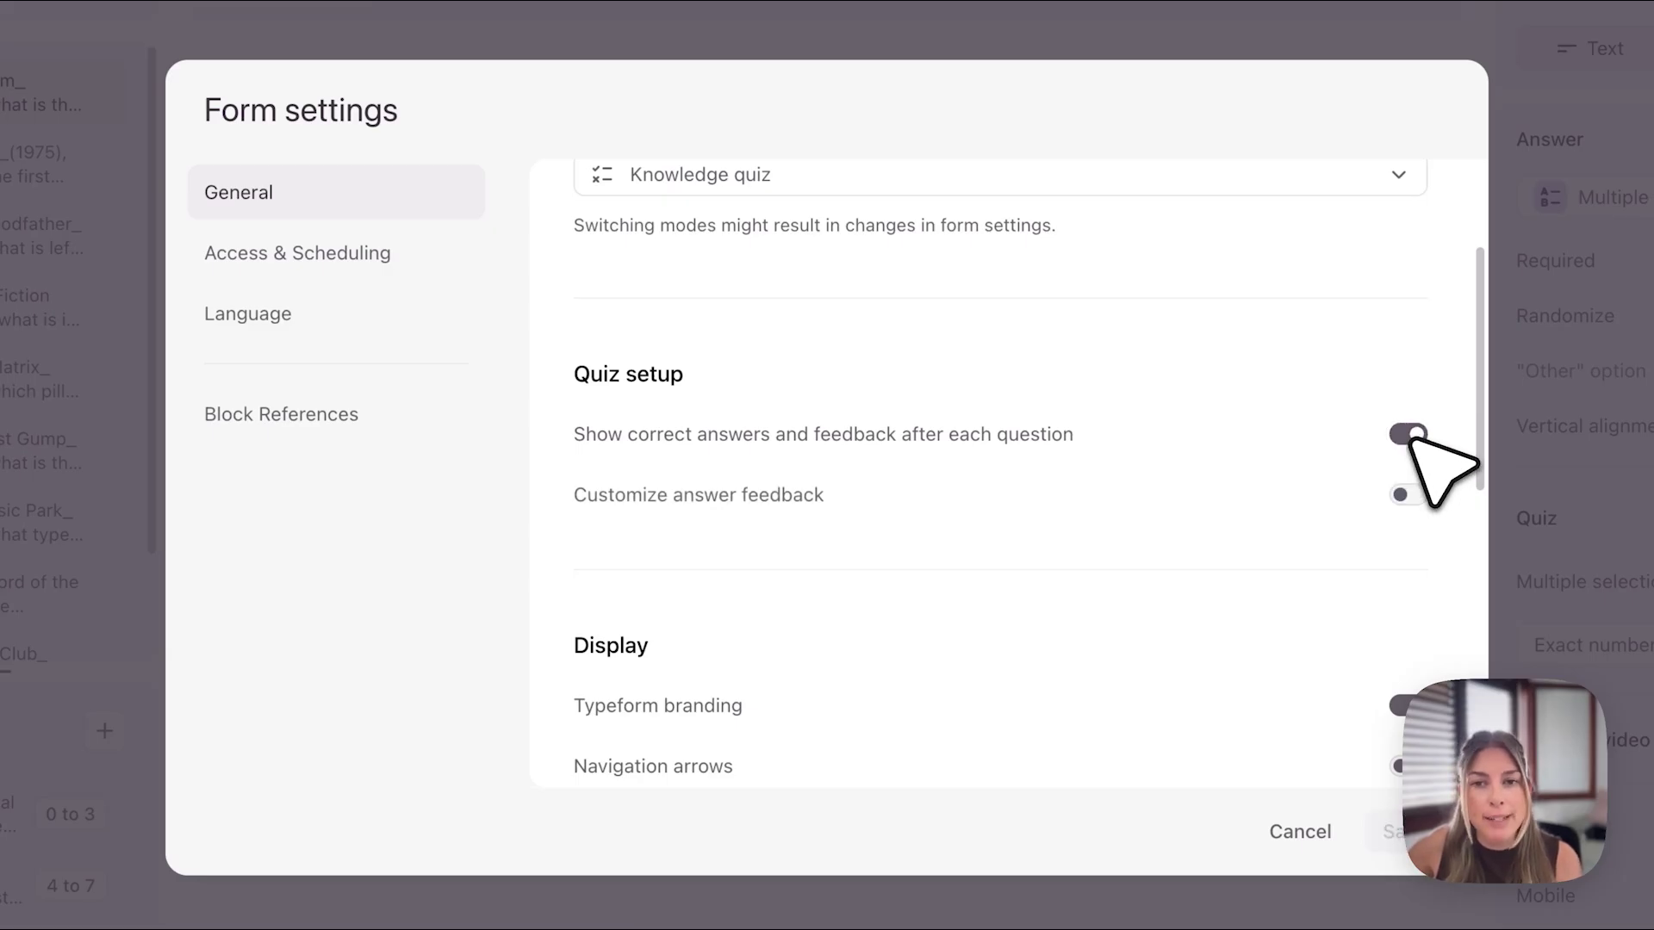
scroll(1292, 441, "down", 2)
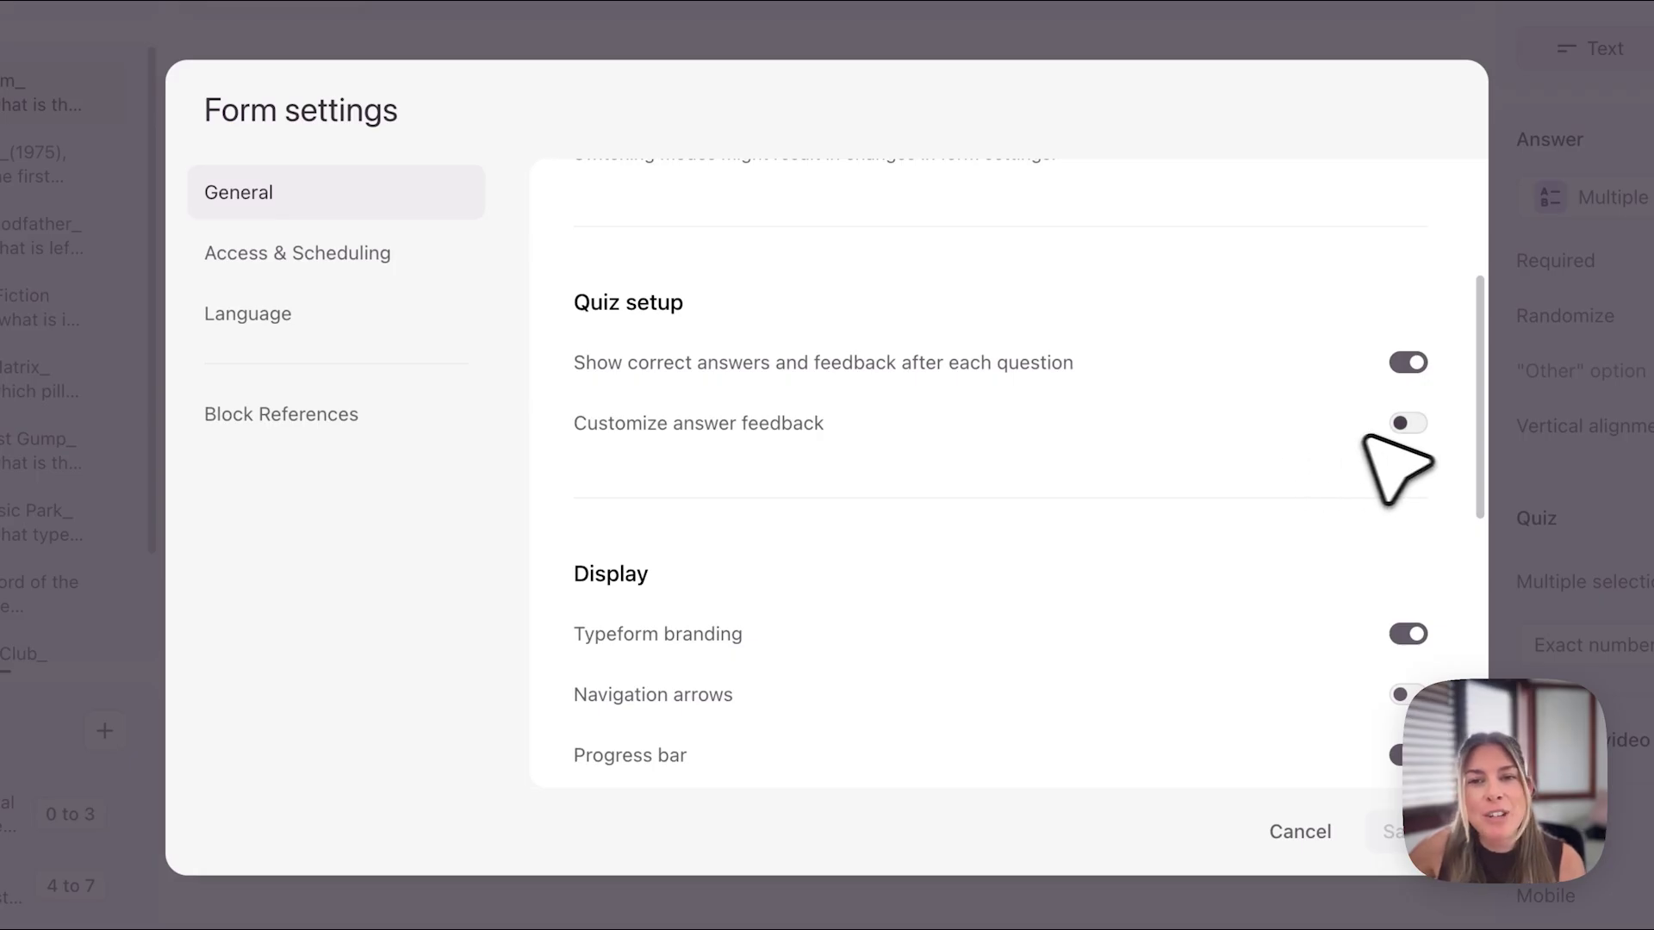
left_click(1409, 426)
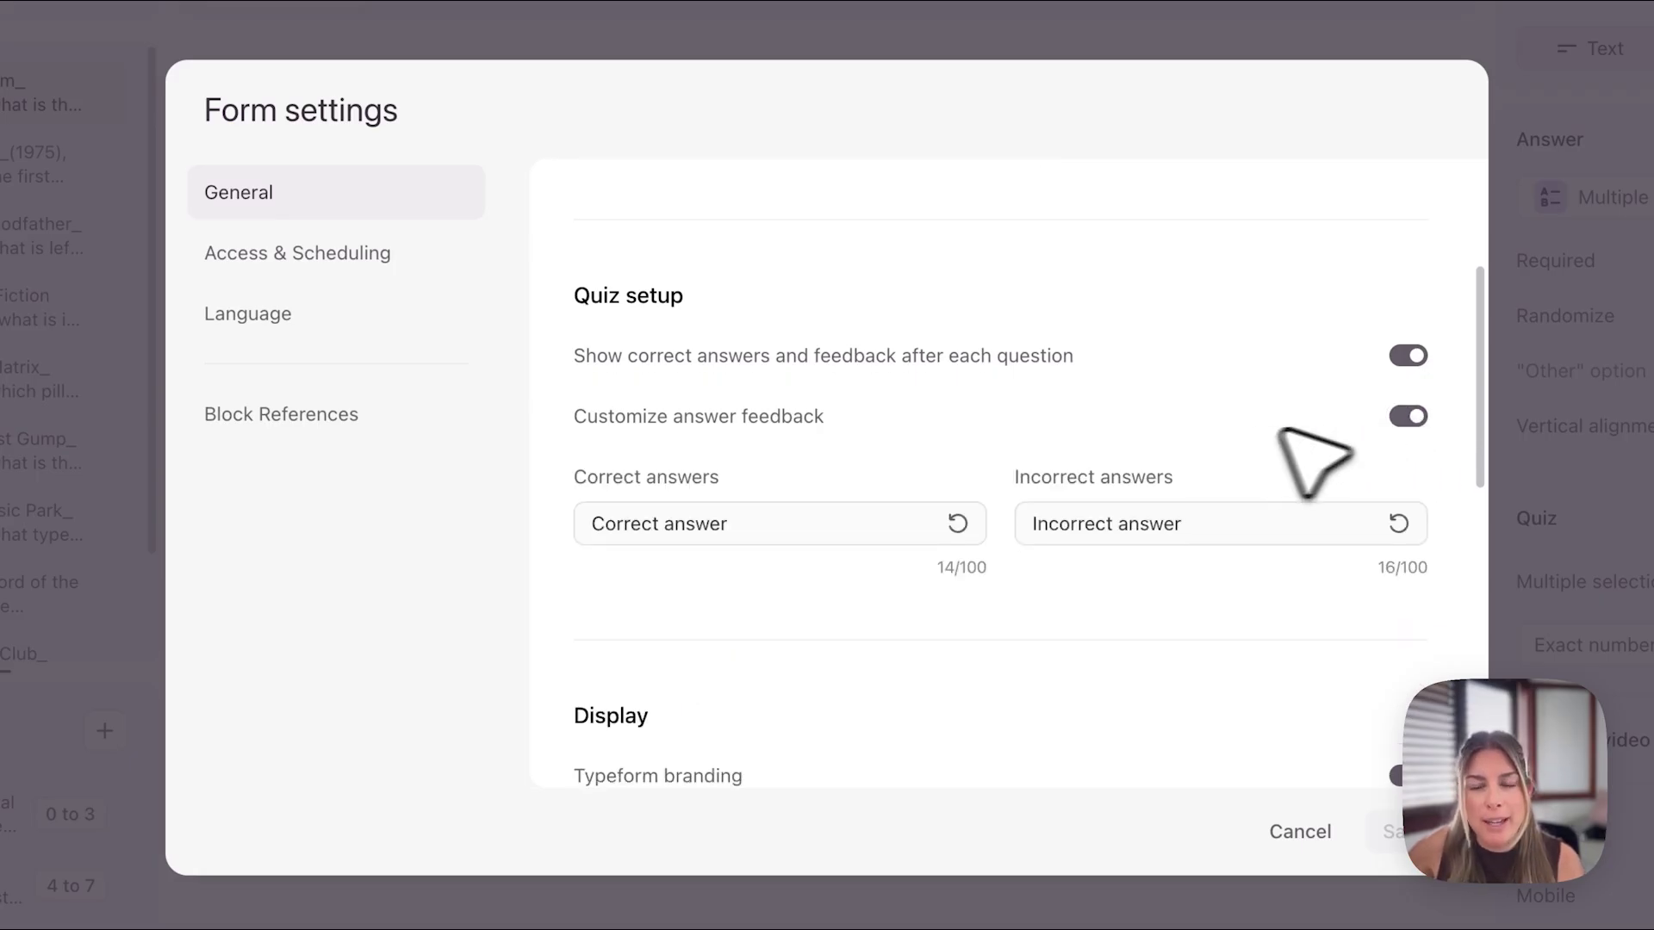
Replace the feedback messages with "You got it!" for correct and "You're wrong!" for incorrect answers
scroll(1275, 465, "down", 1)
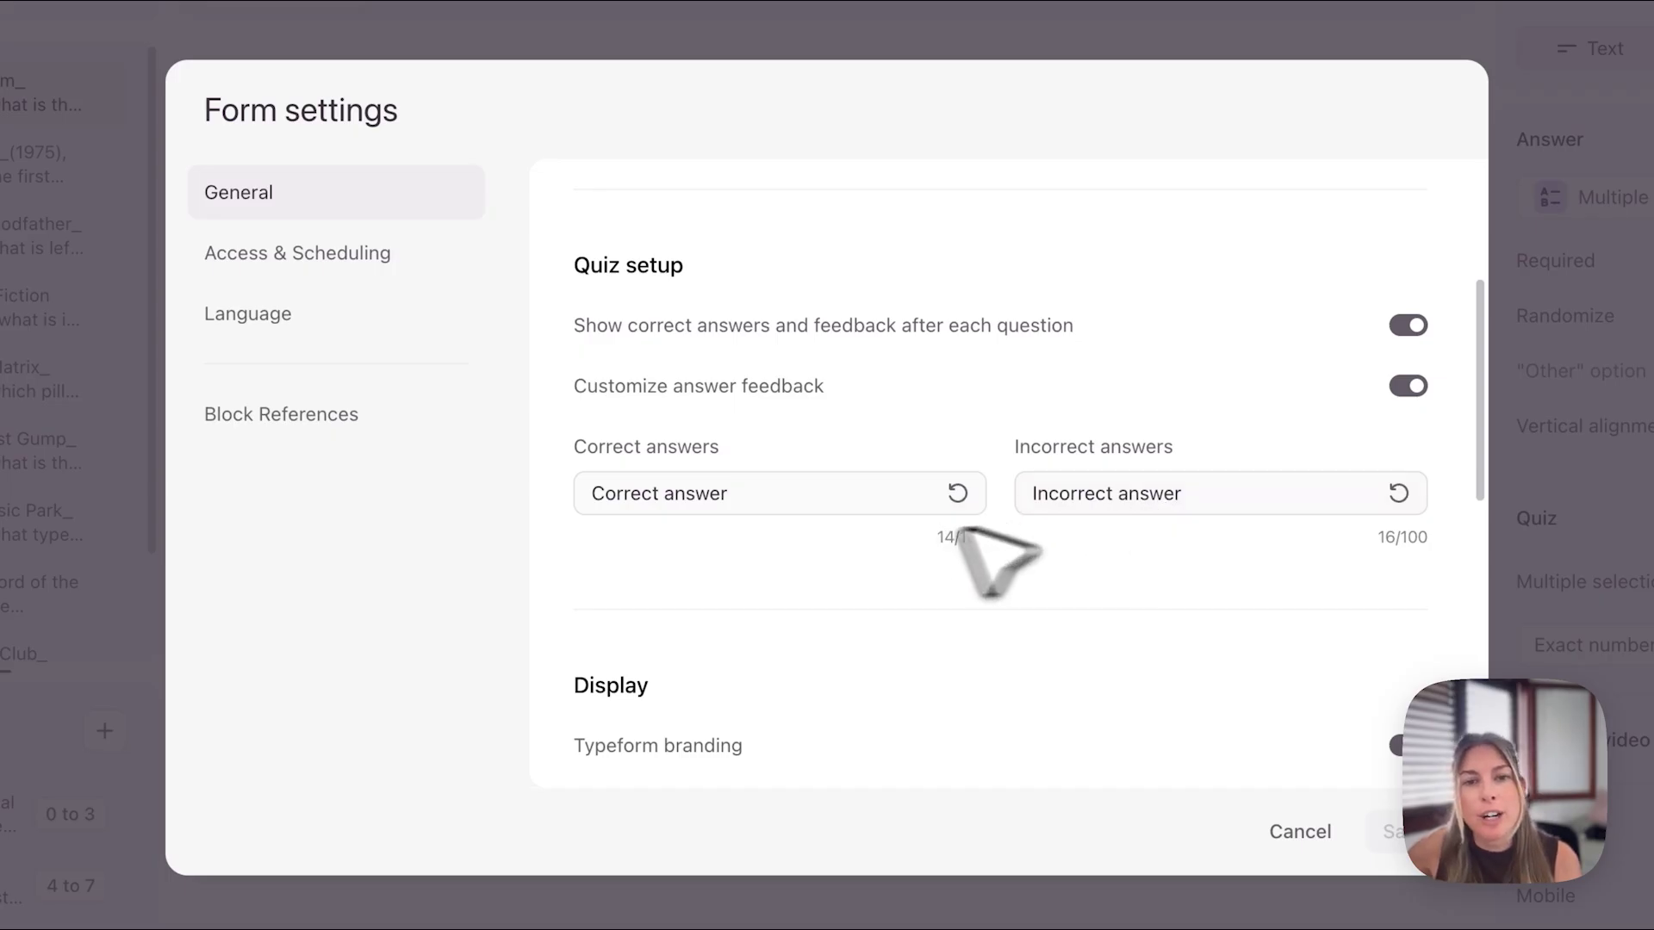
triple_click(715, 498)
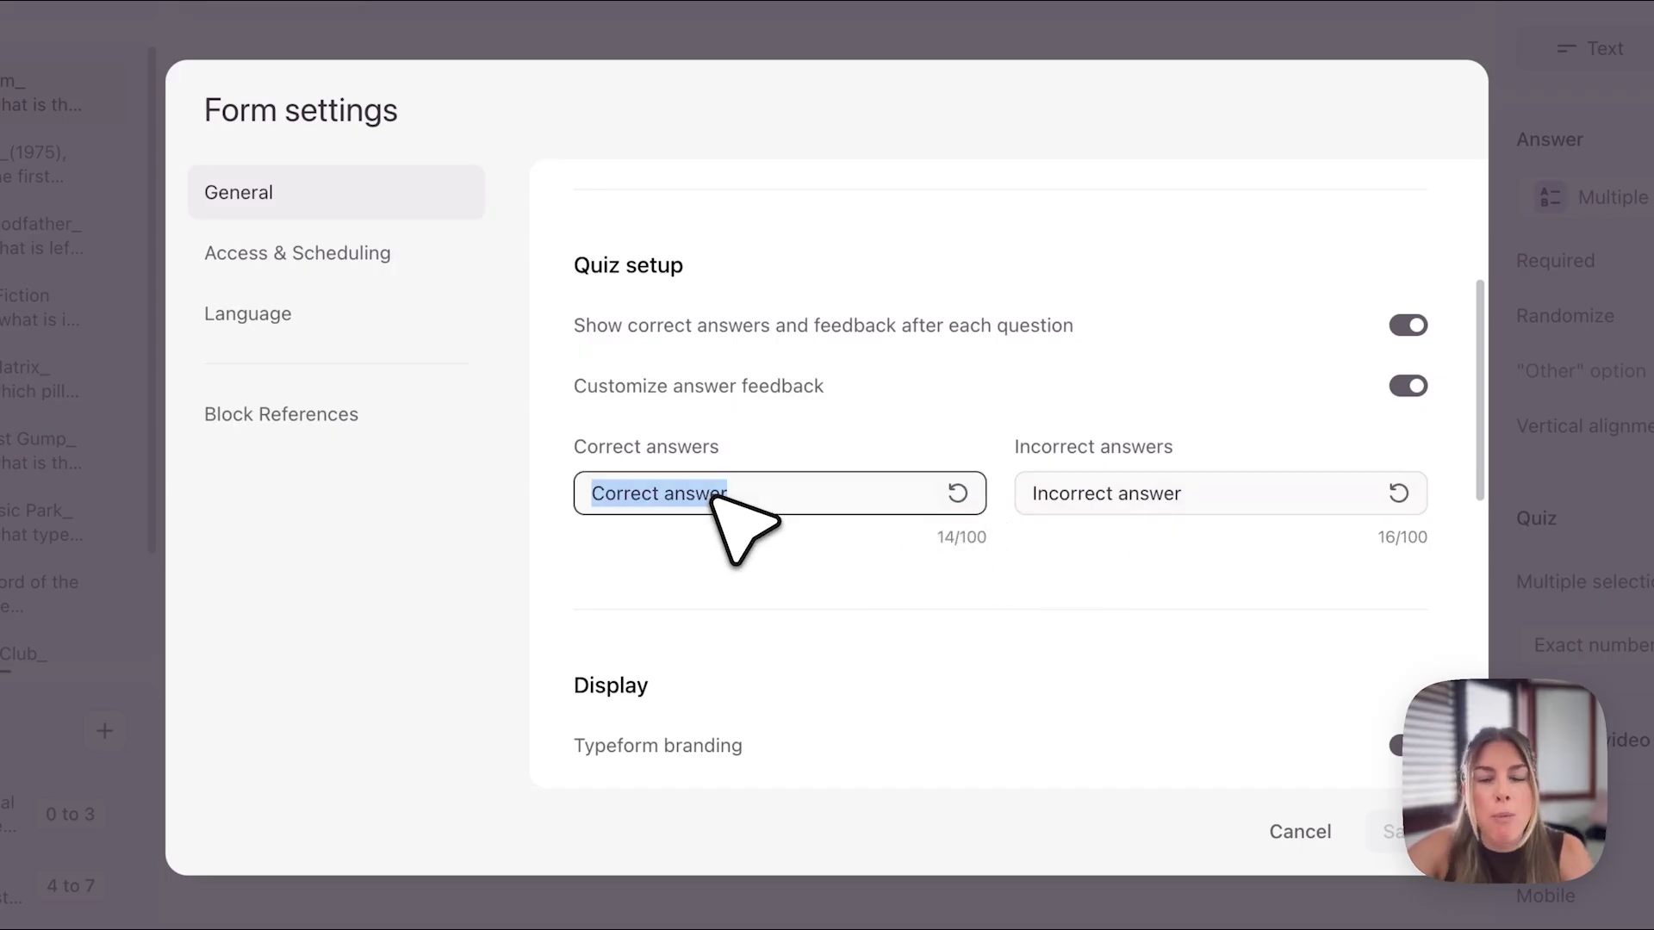
type("You")
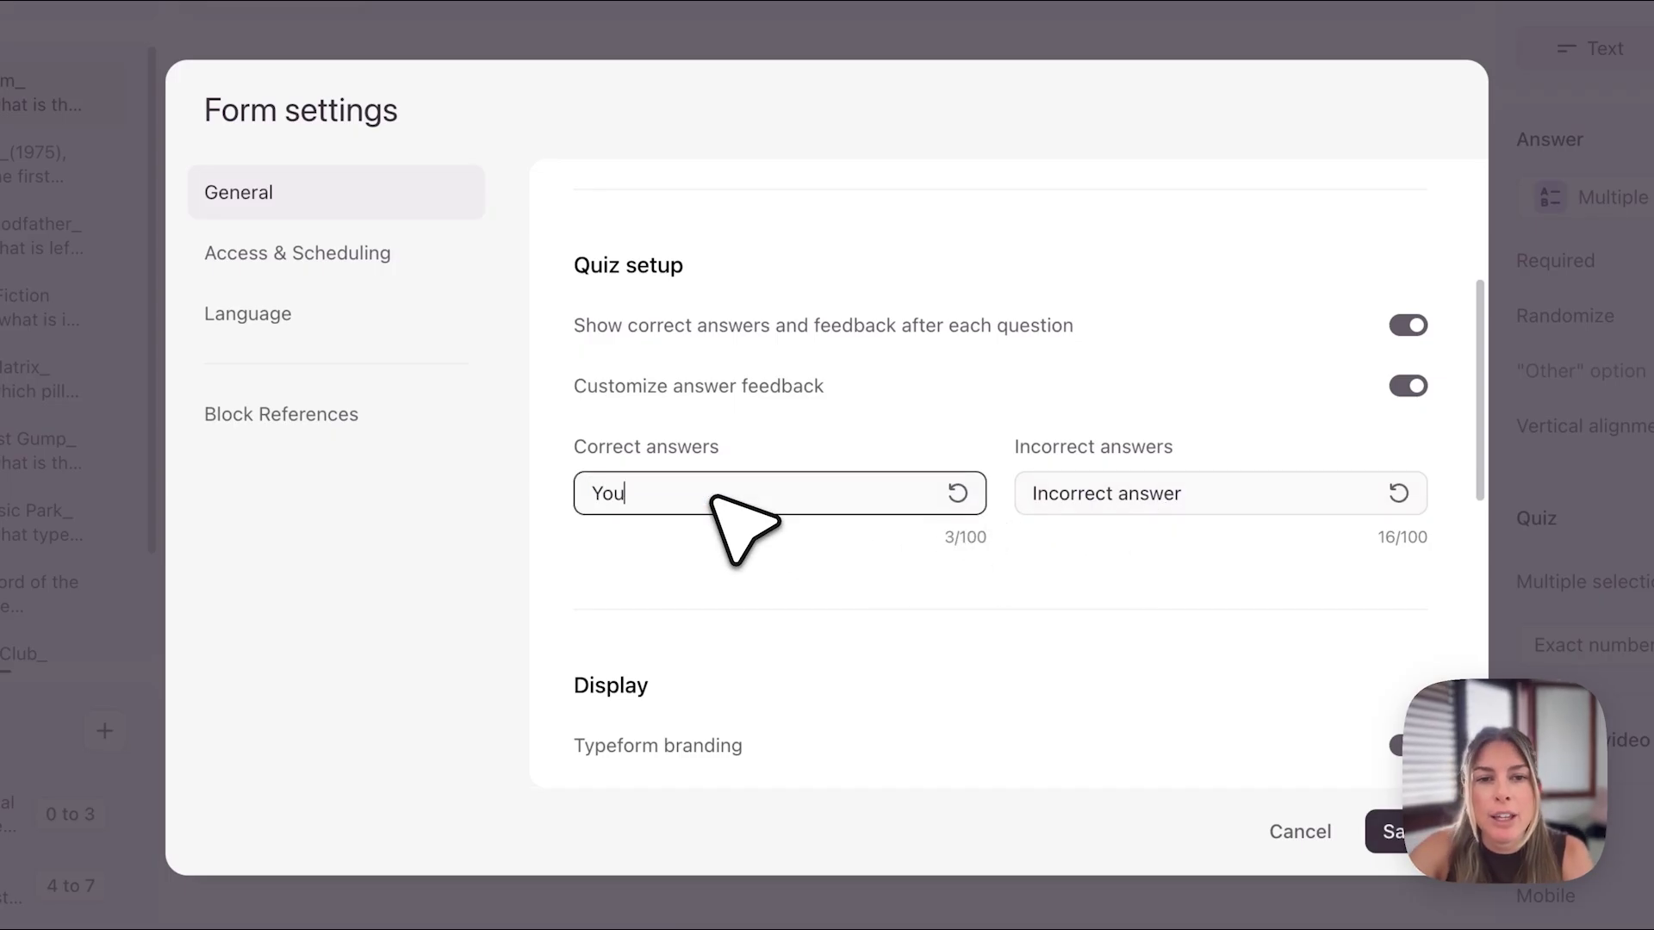
type(" got it!")
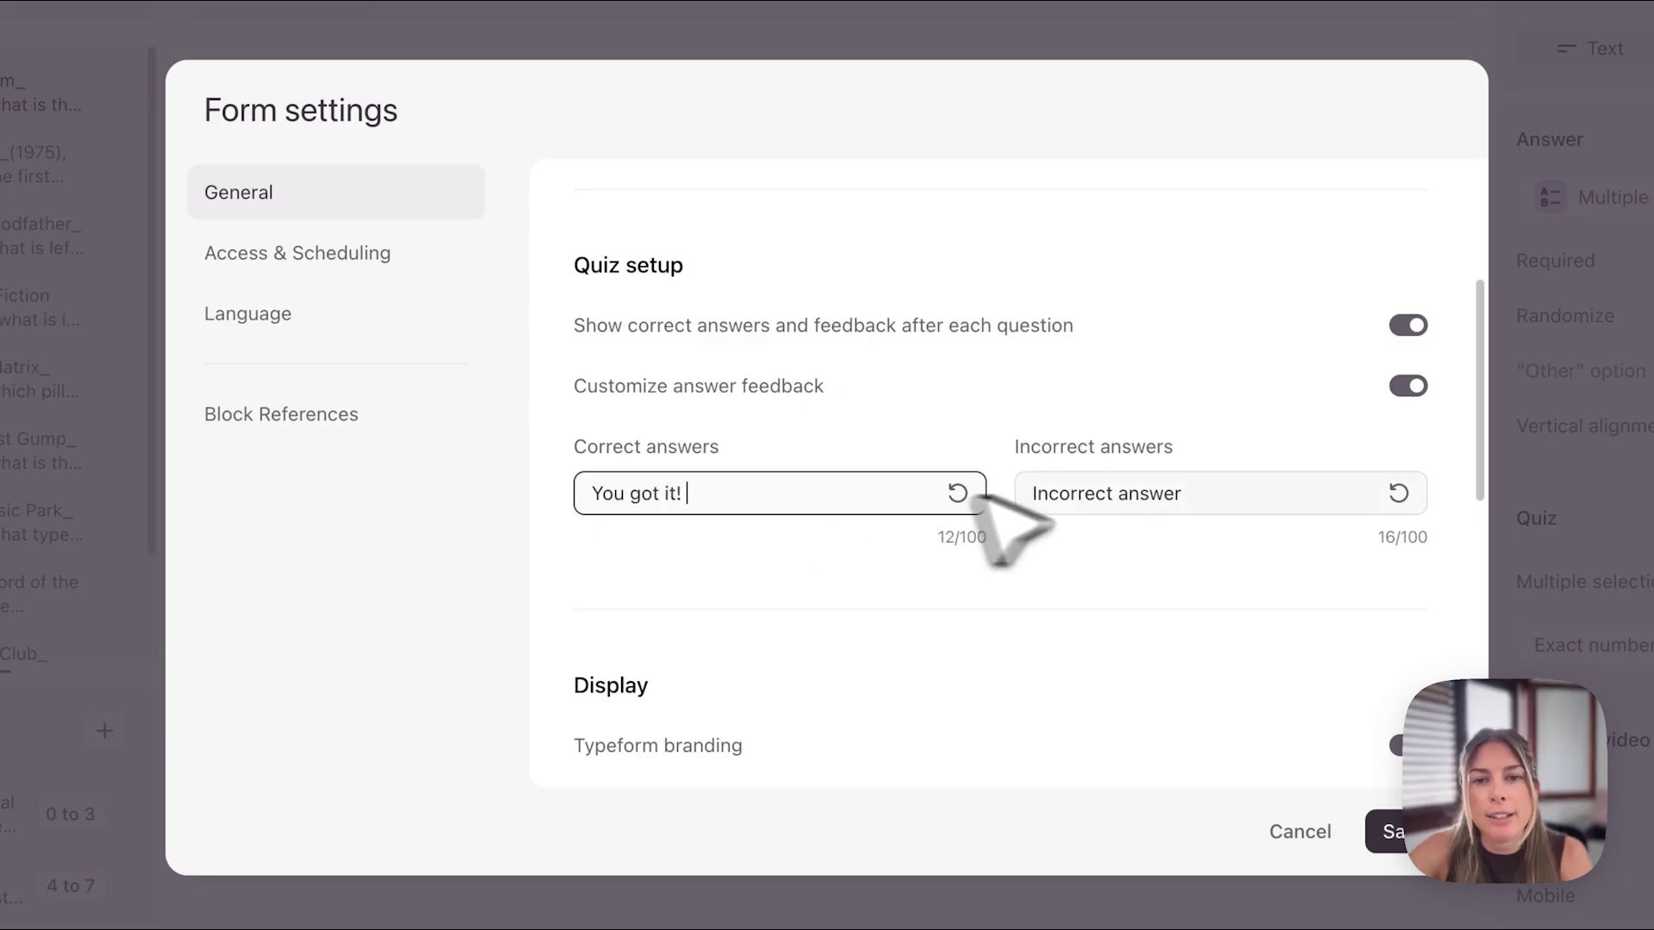
triple_click(1081, 500)
type("You're wrong!")
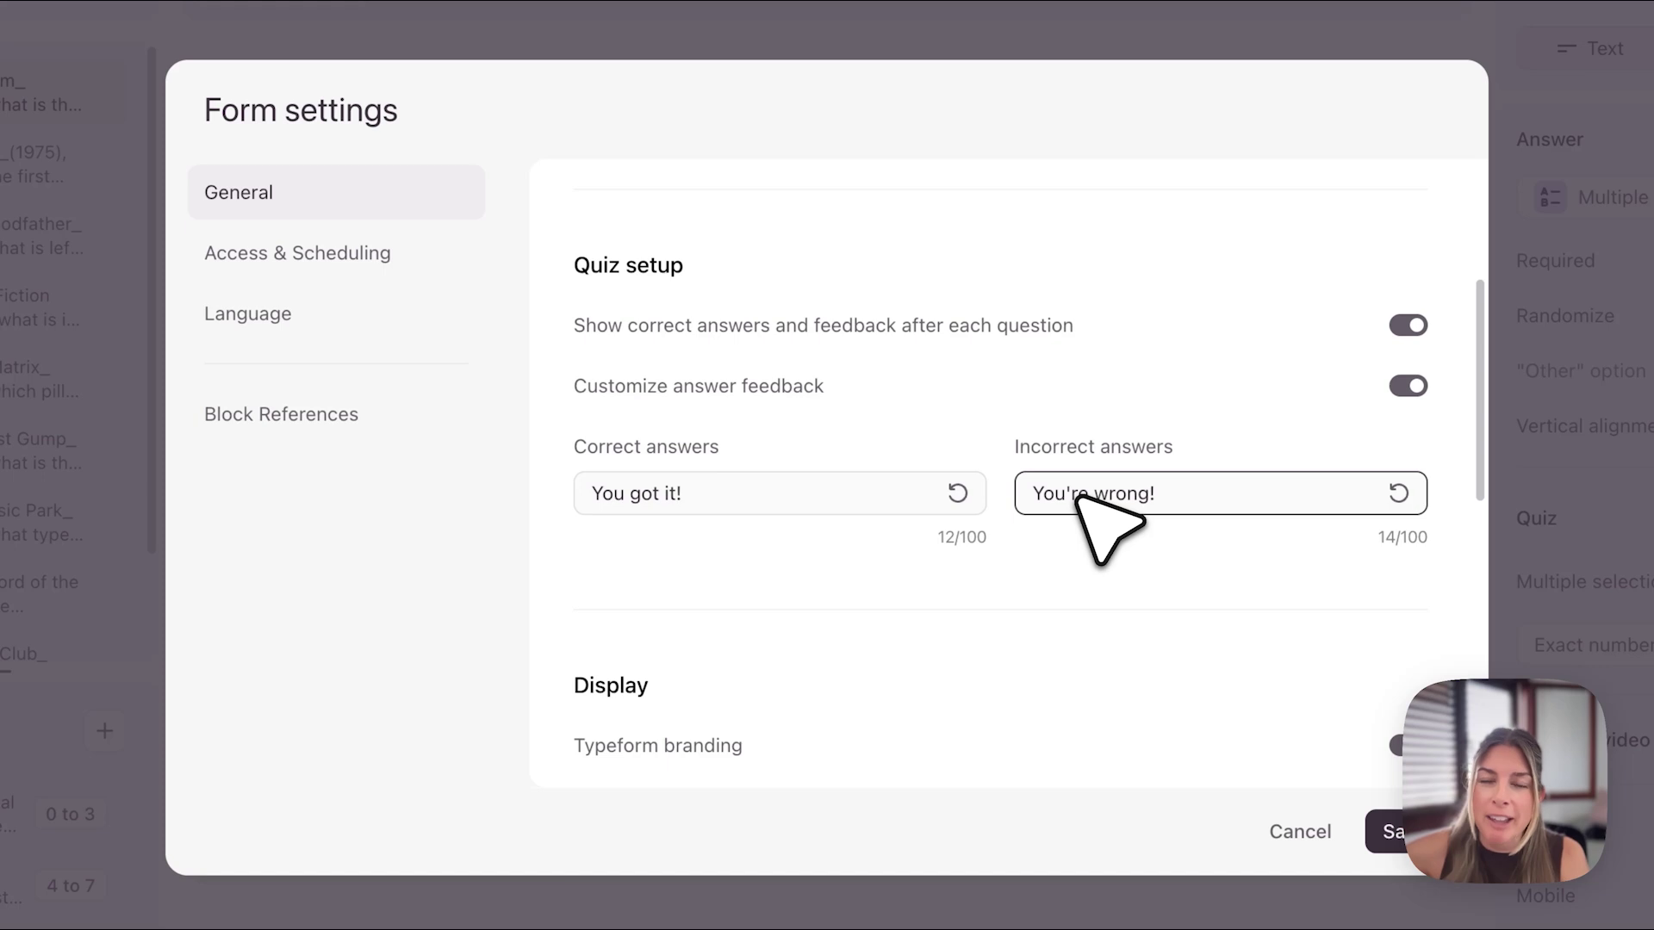
left_click(1162, 579)
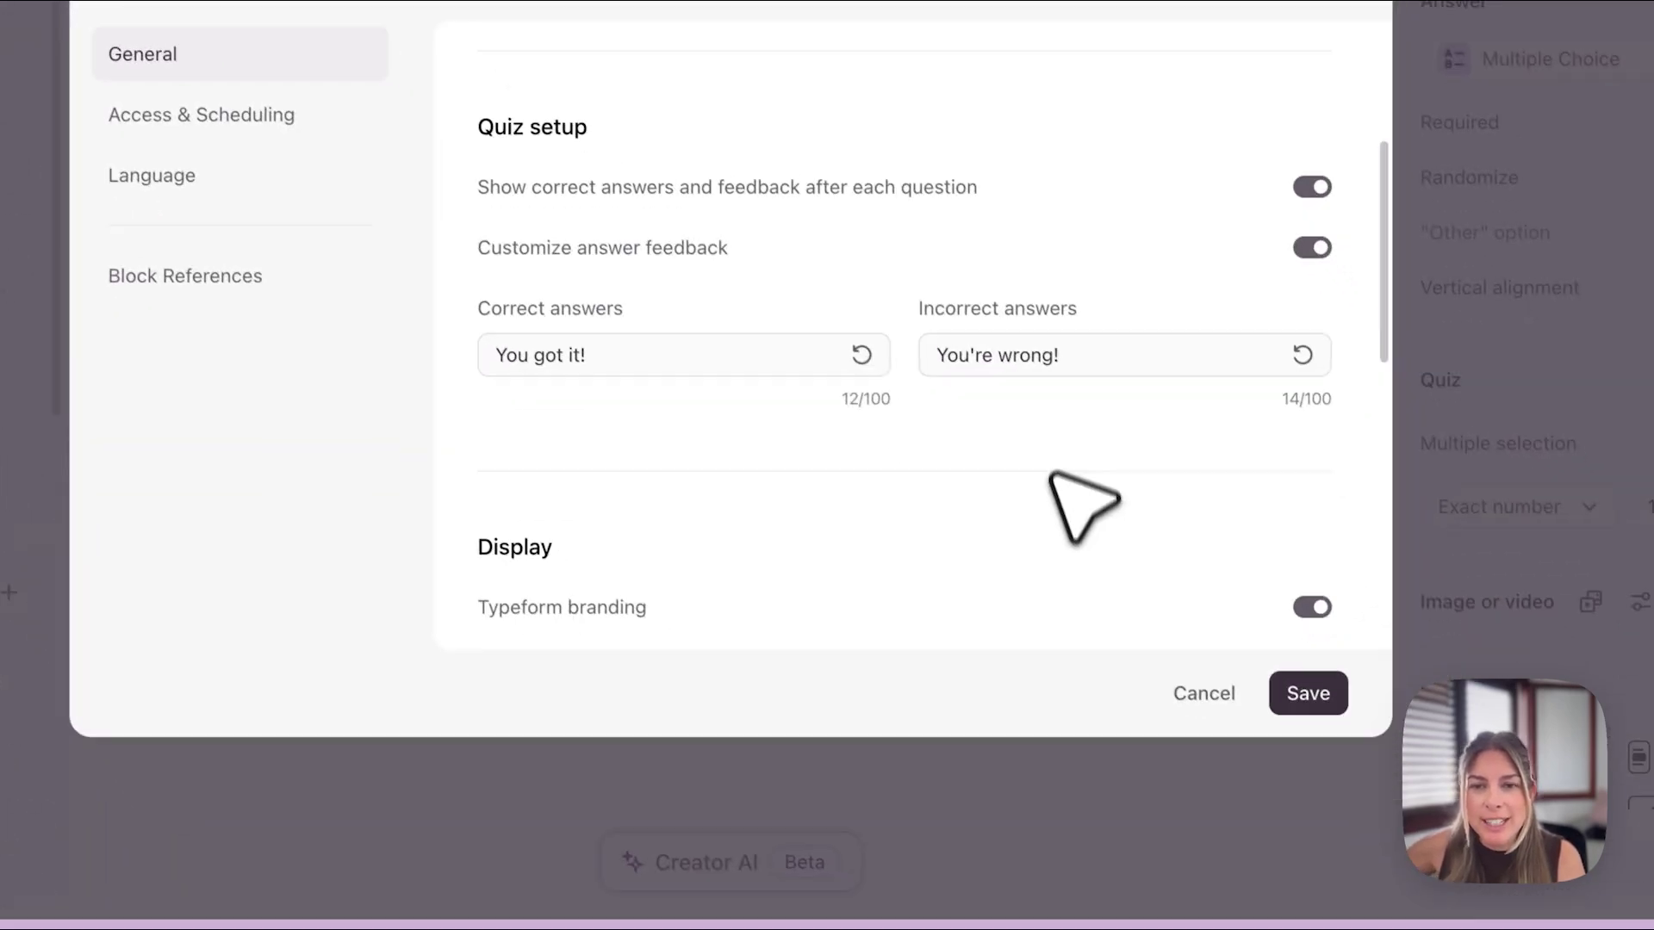
Save the feedback settings and begin a "You scored" line under The Casual Moviegoer title
left_click(1296, 690)
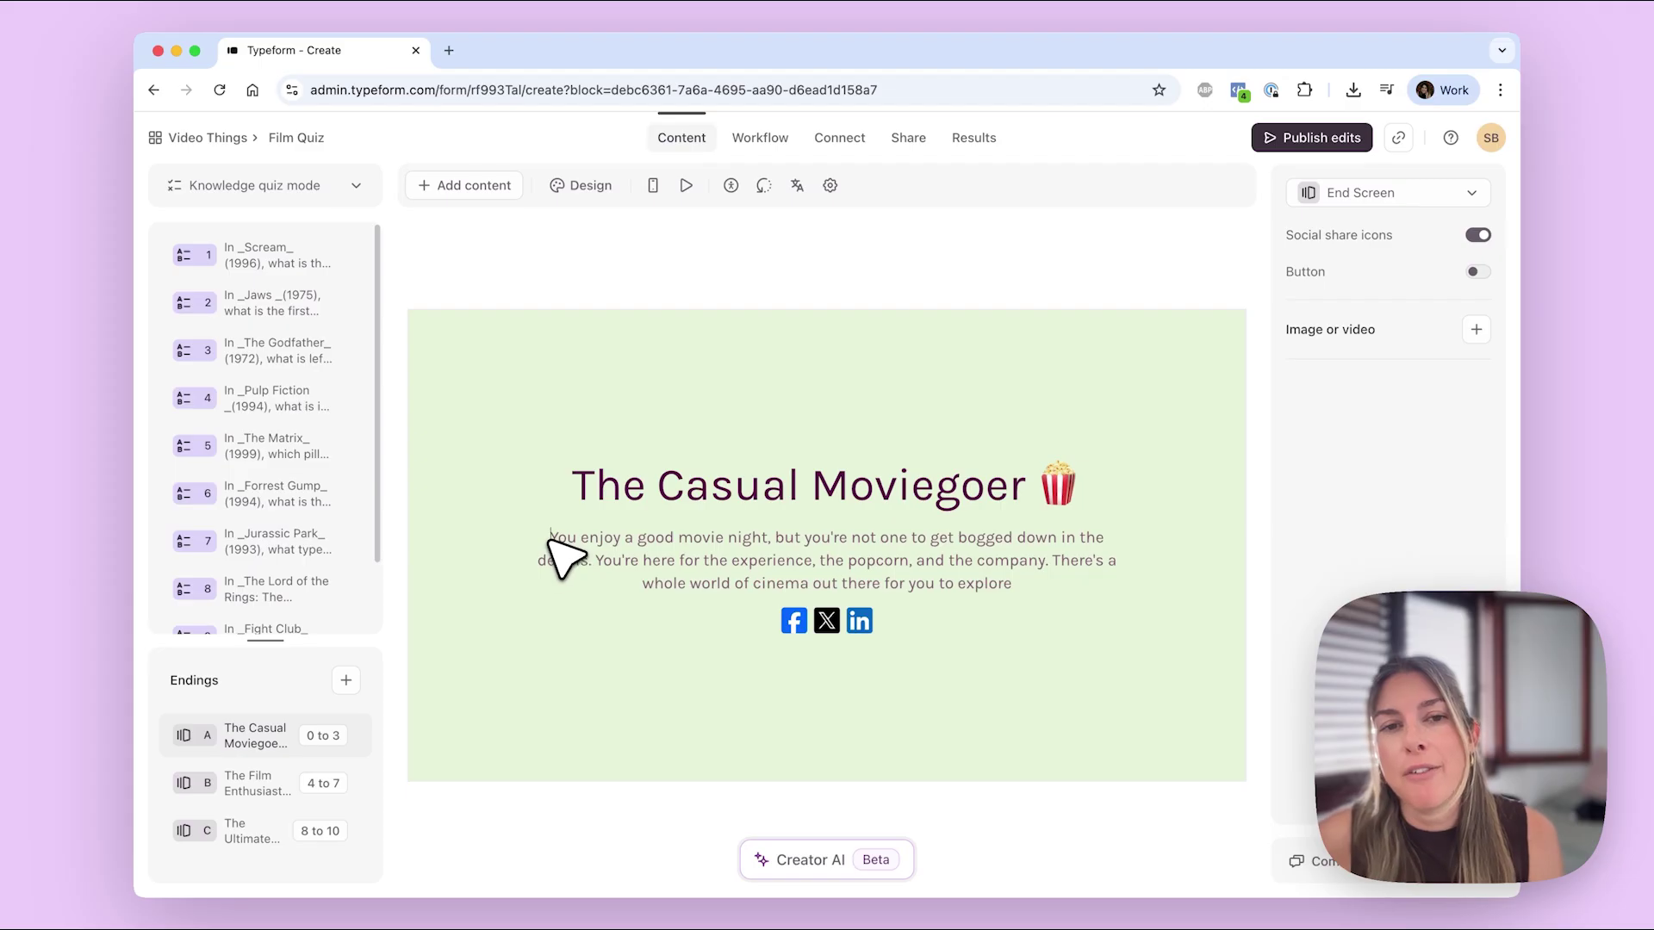
left_click(551, 539)
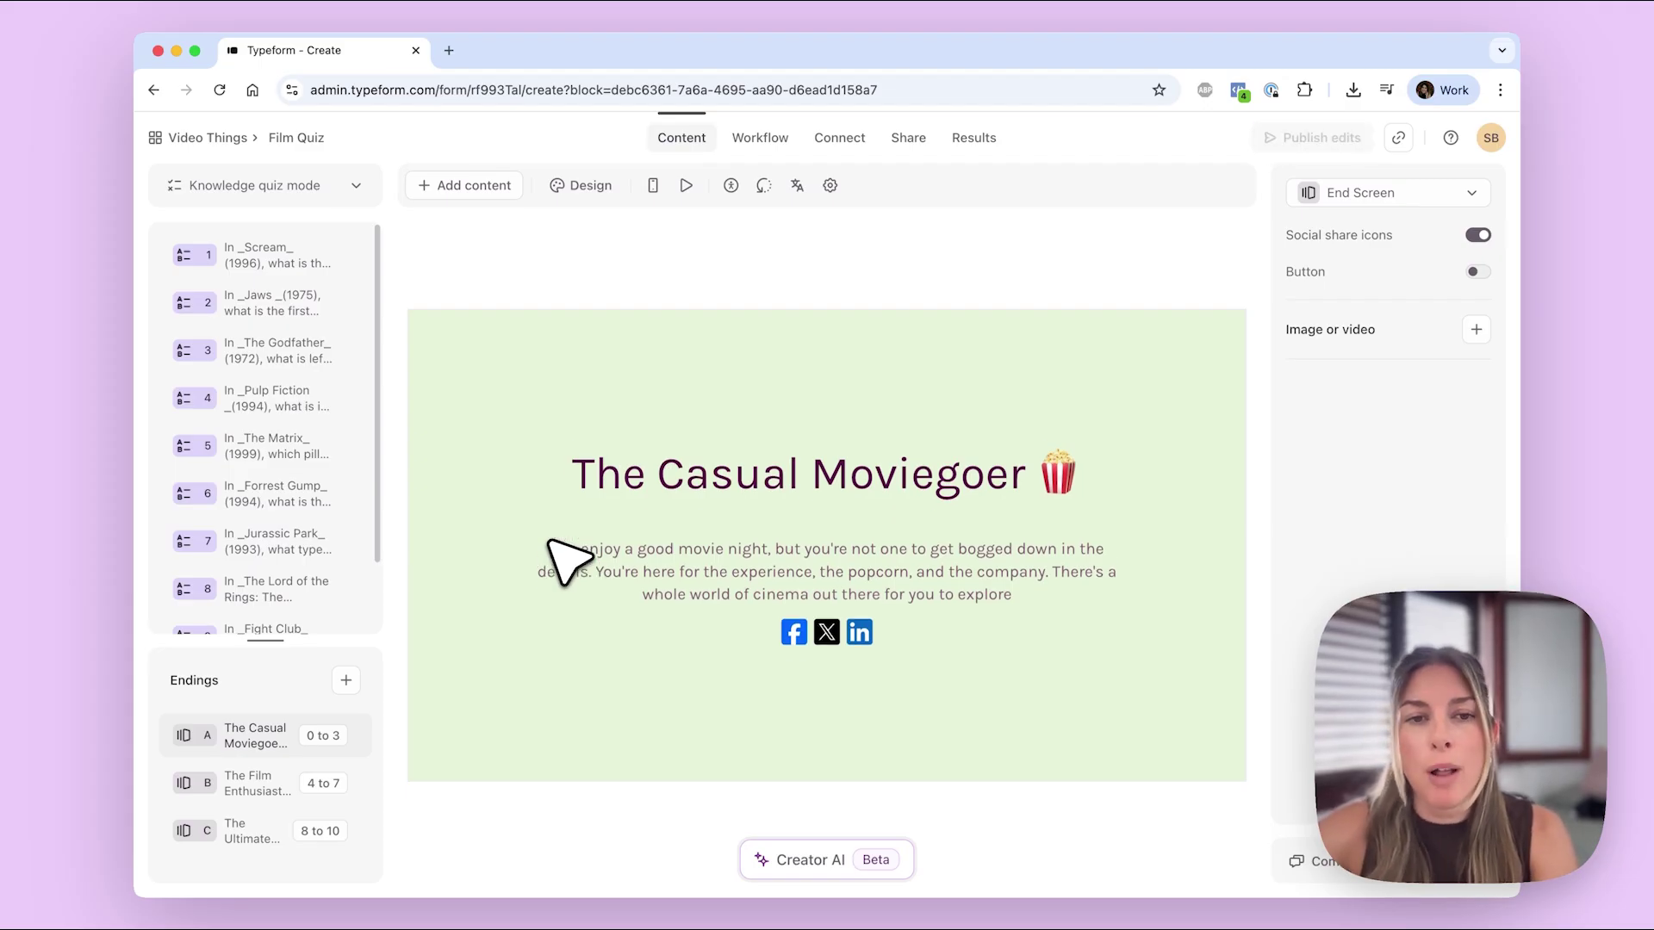
key("Return")
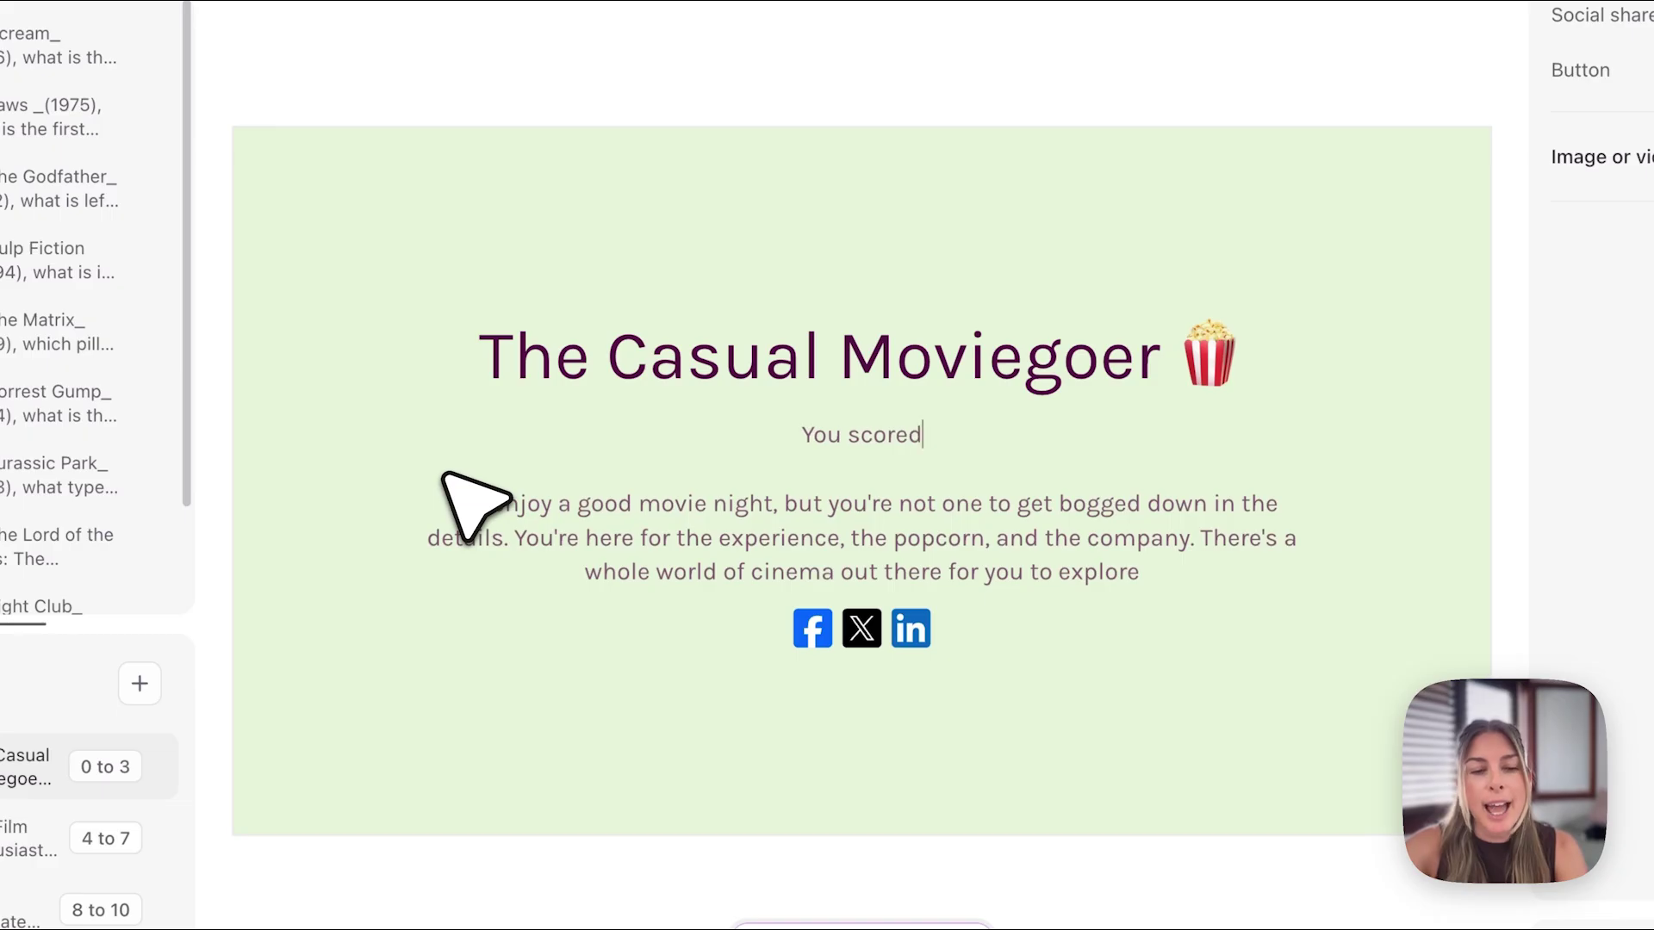
type("You scored @")
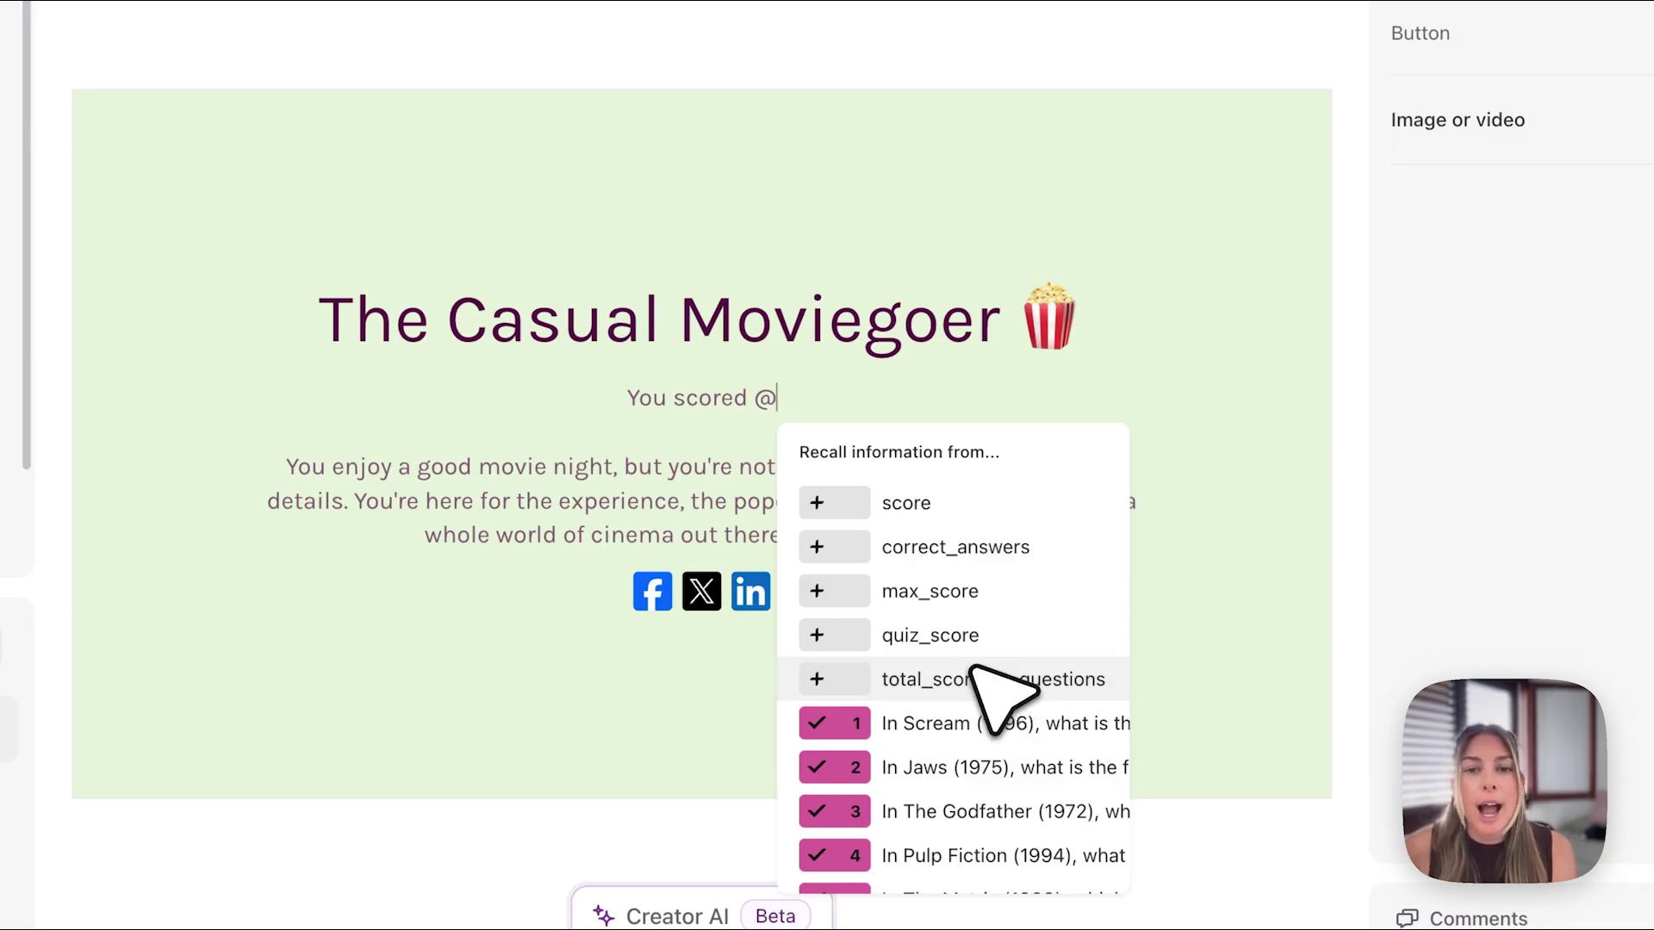
Insert quiz_score and max_score recalls so the line reads "You scored quiz_score out of max_score."
left_click(954, 639)
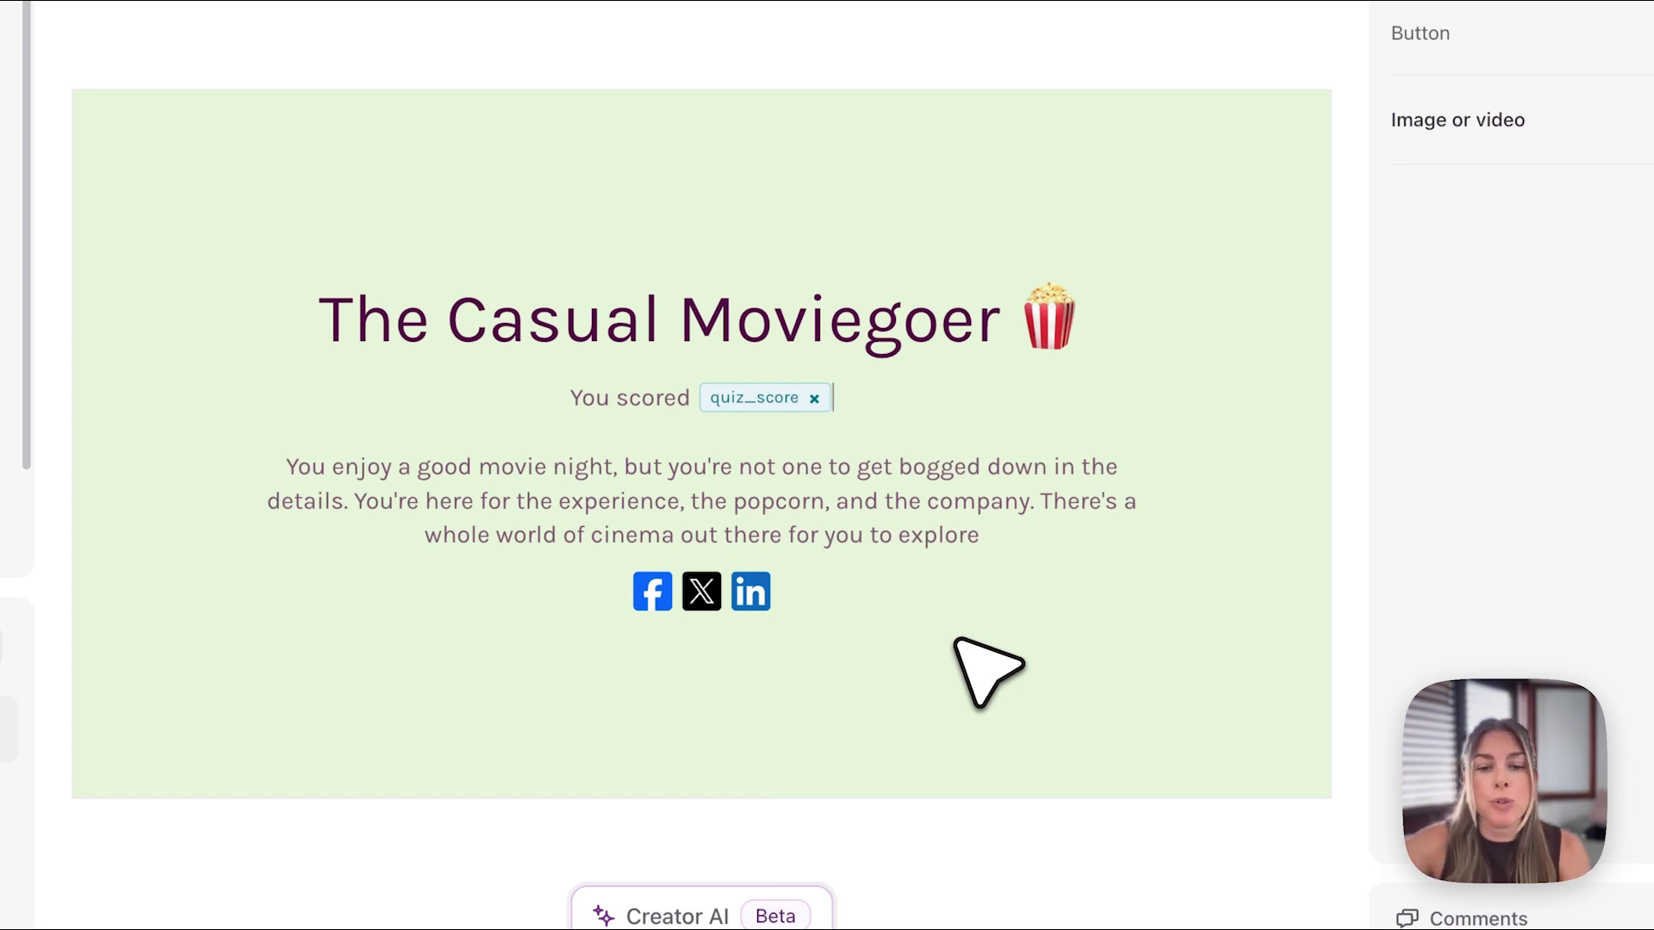
type("out of ")
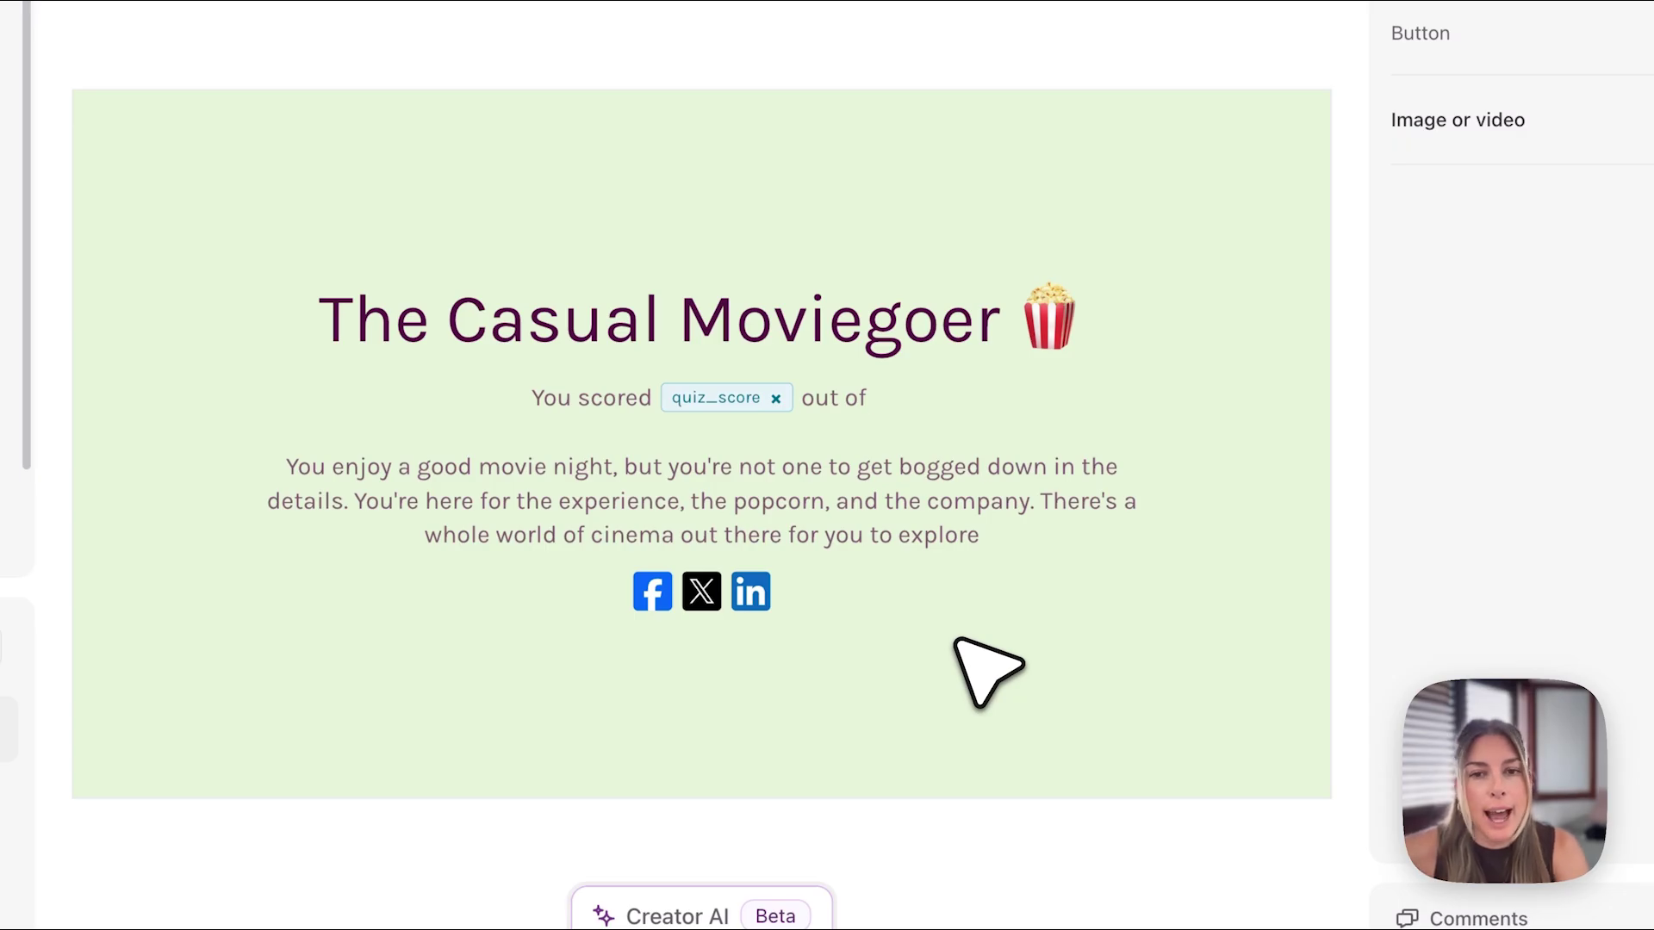
type("@")
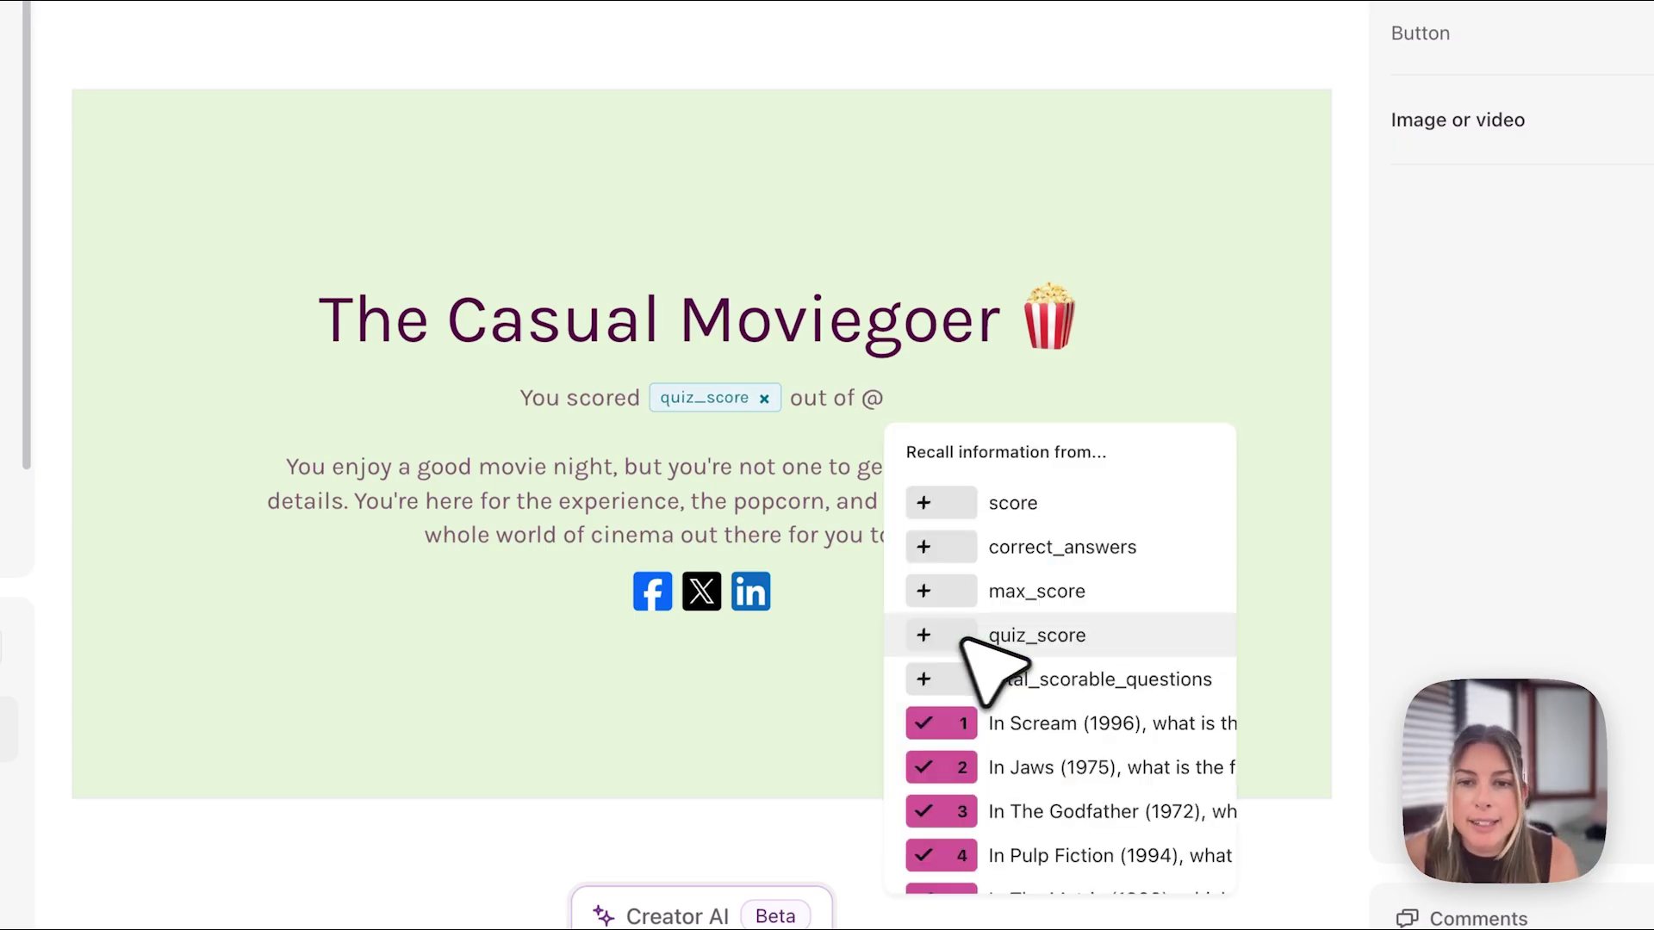
left_click(1056, 615)
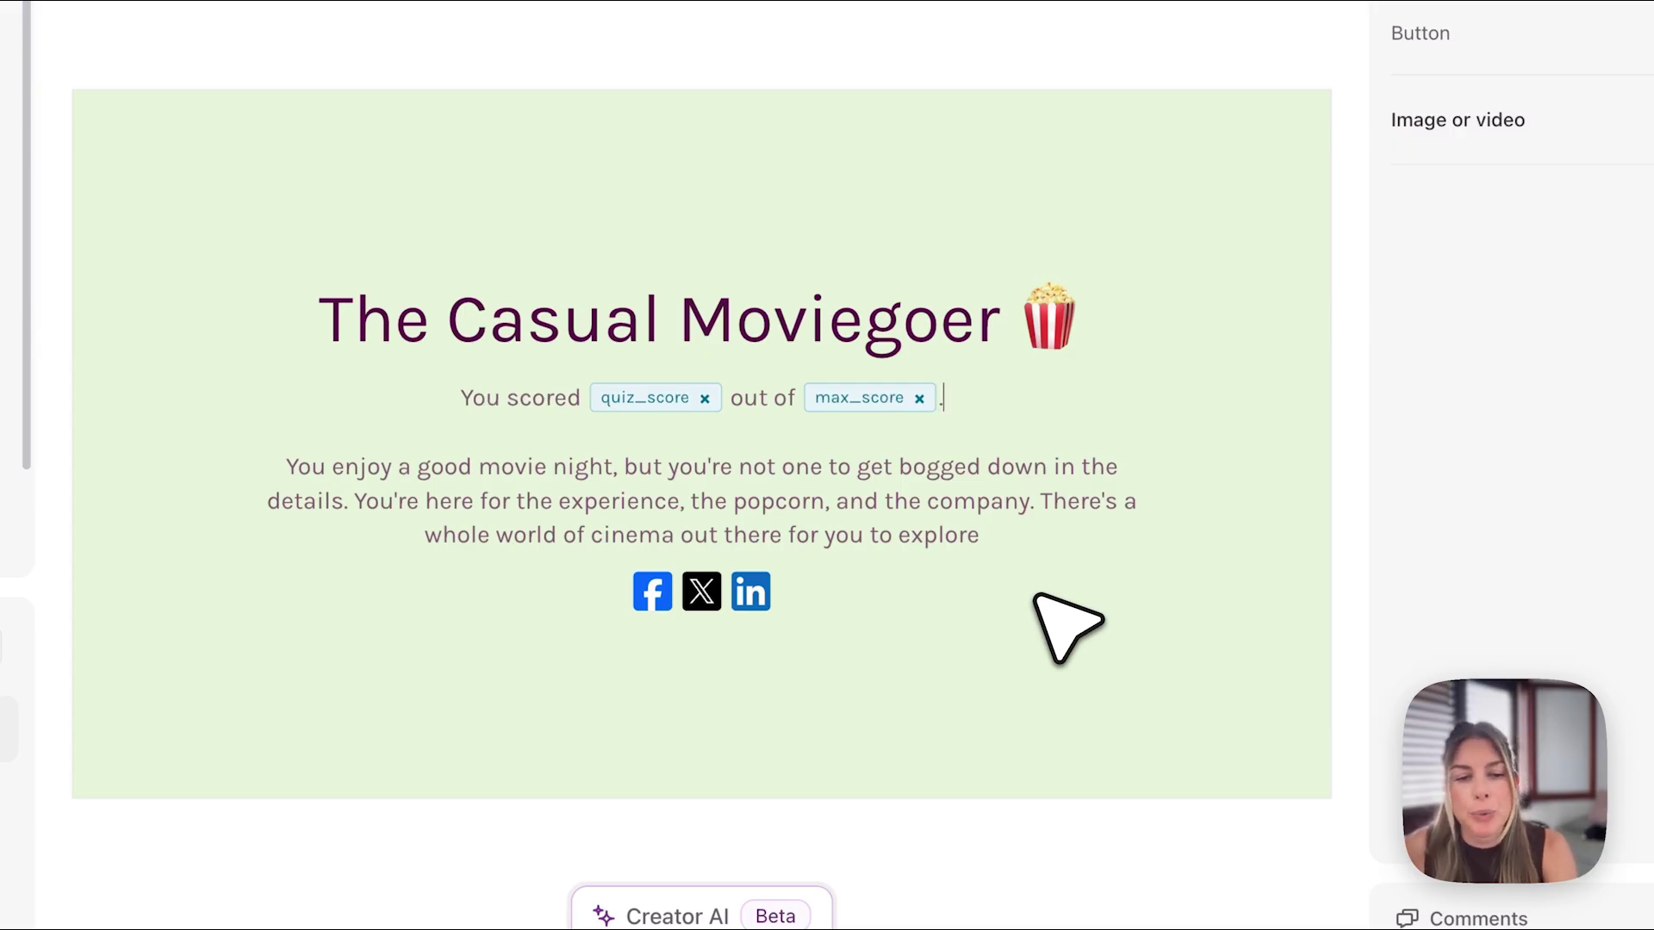
type(". @")
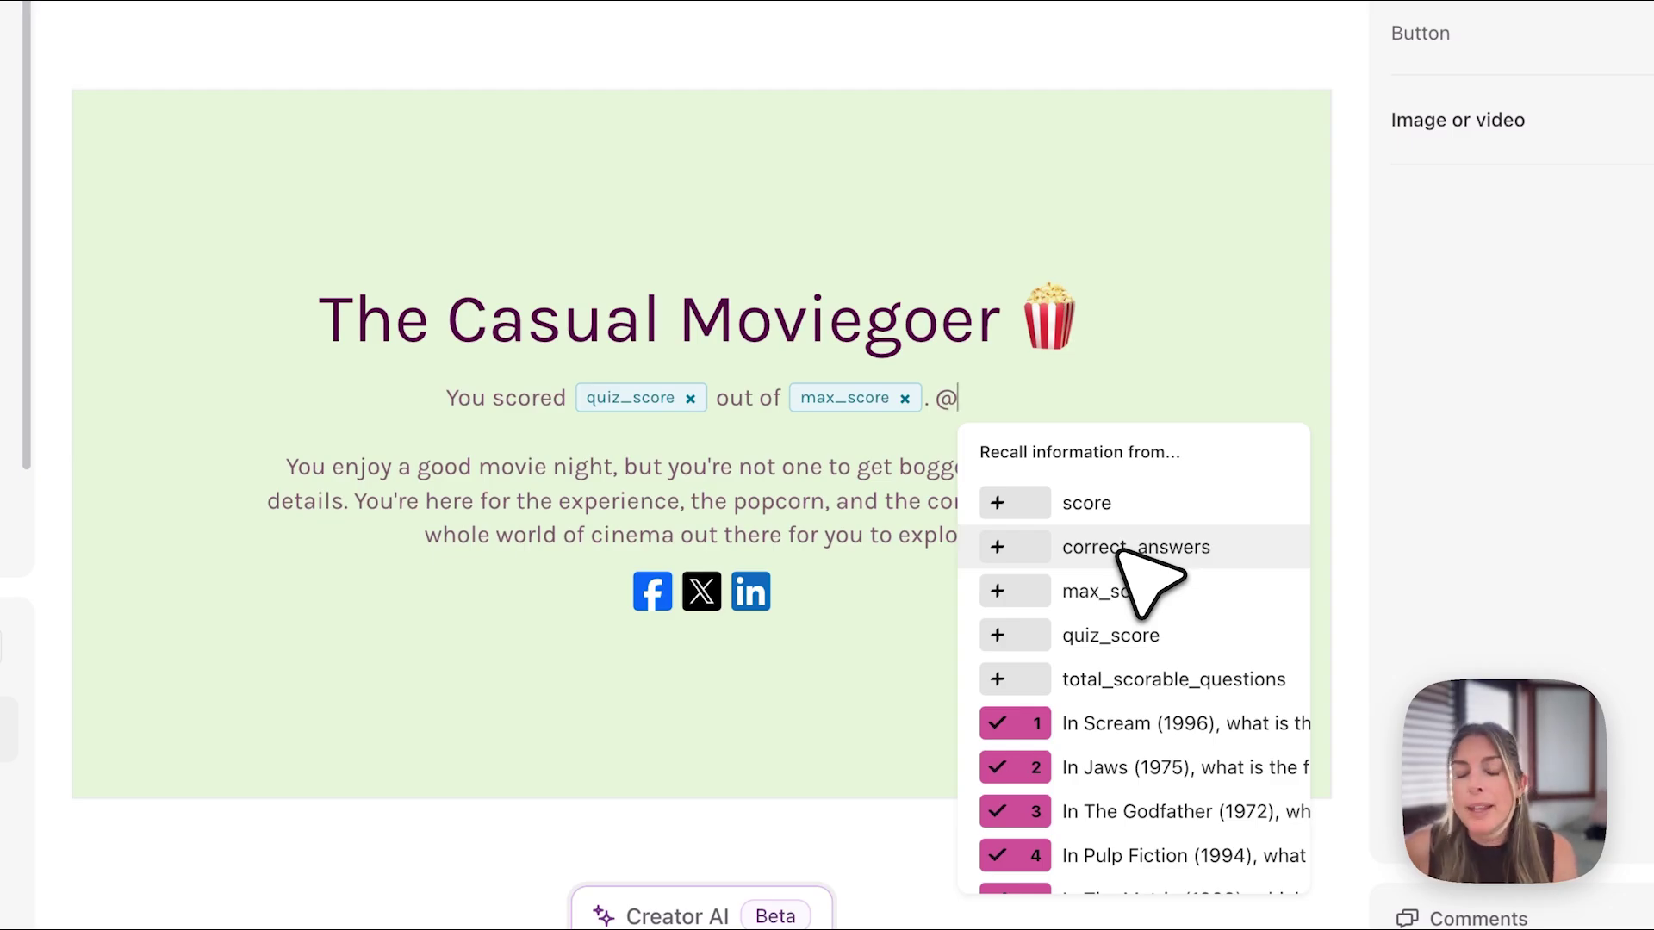
key("Escape")
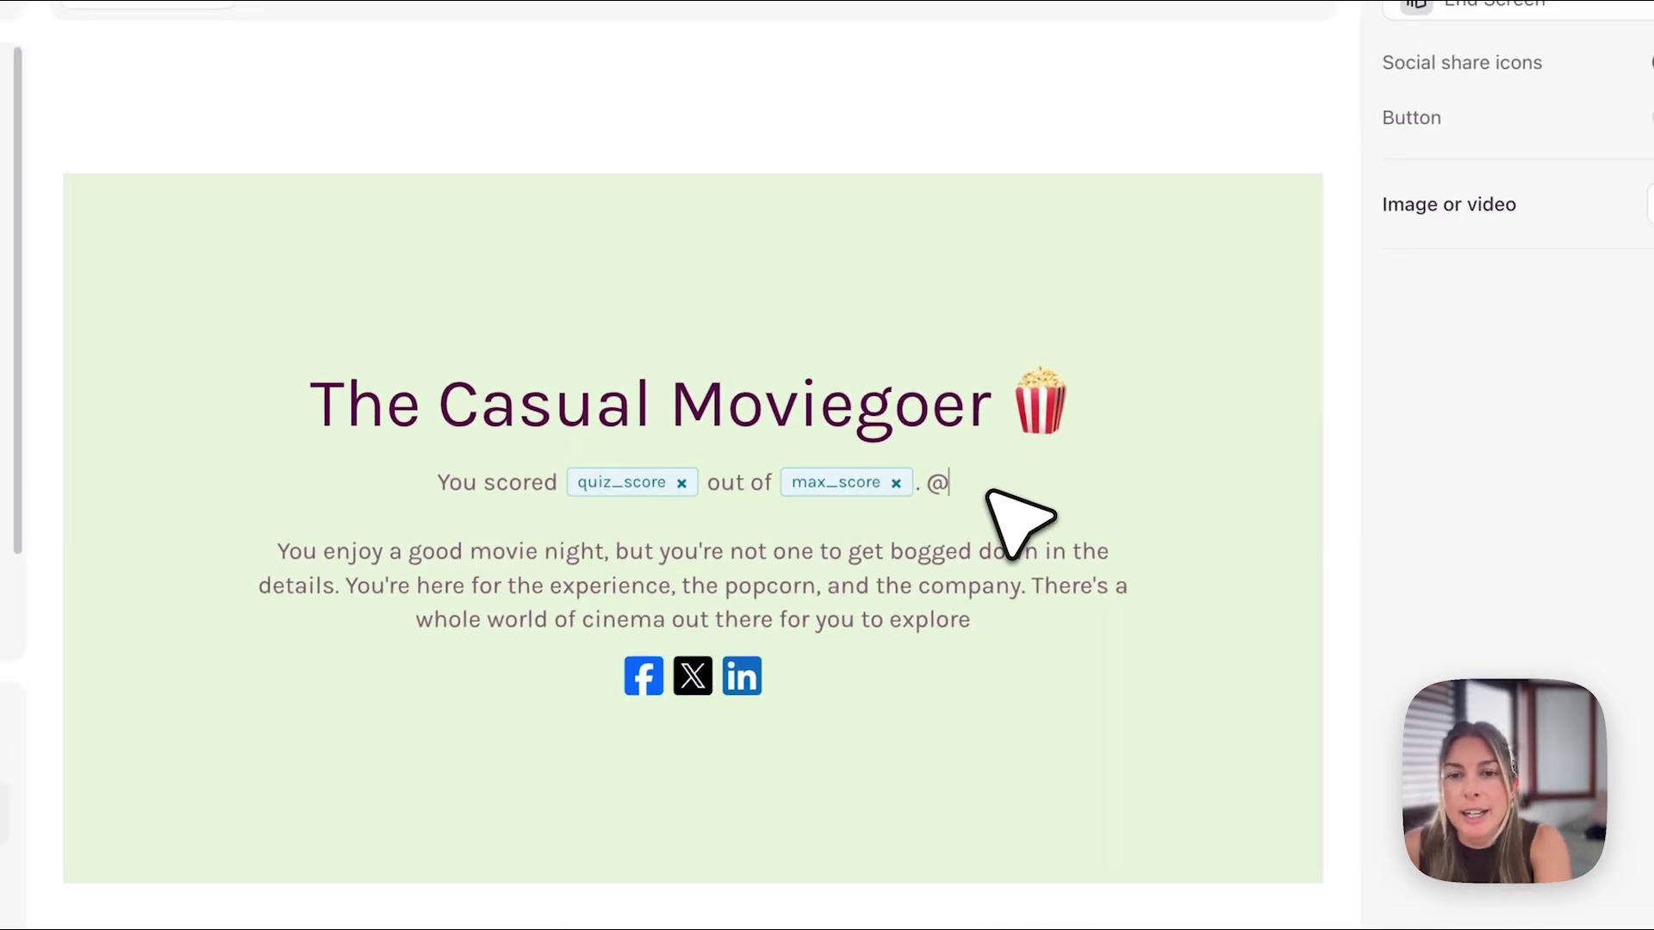
key("BackSpace")
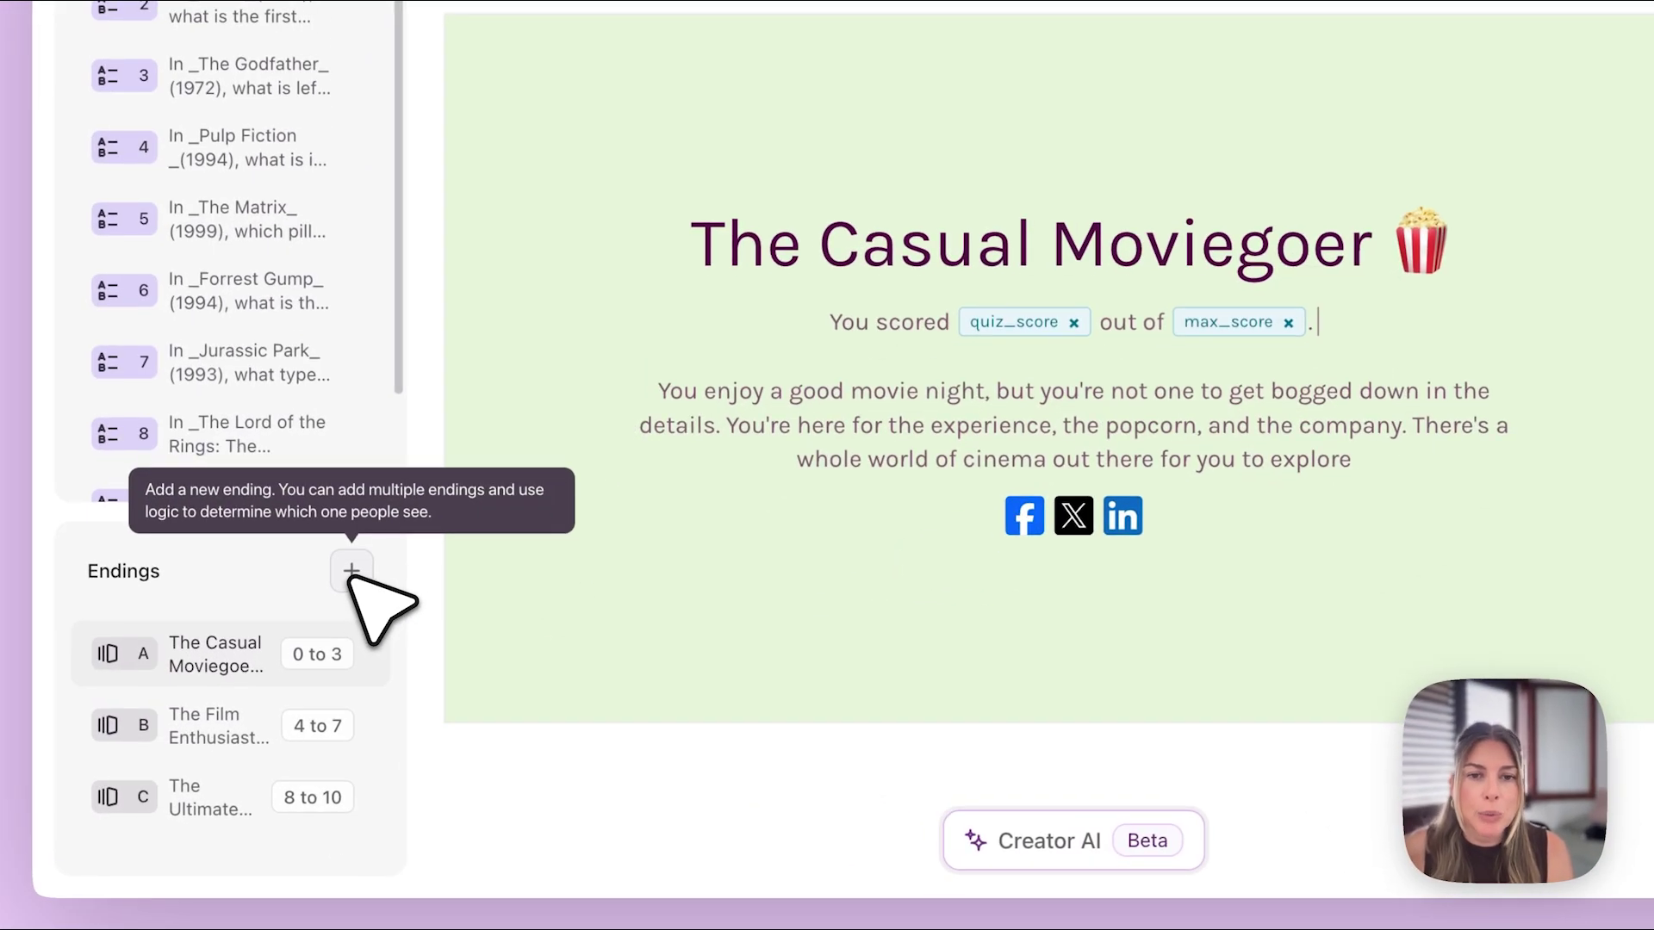
Delete the extra "Your score is" end screen, then view The Ultimate Cinephile ending
left_click(351, 573)
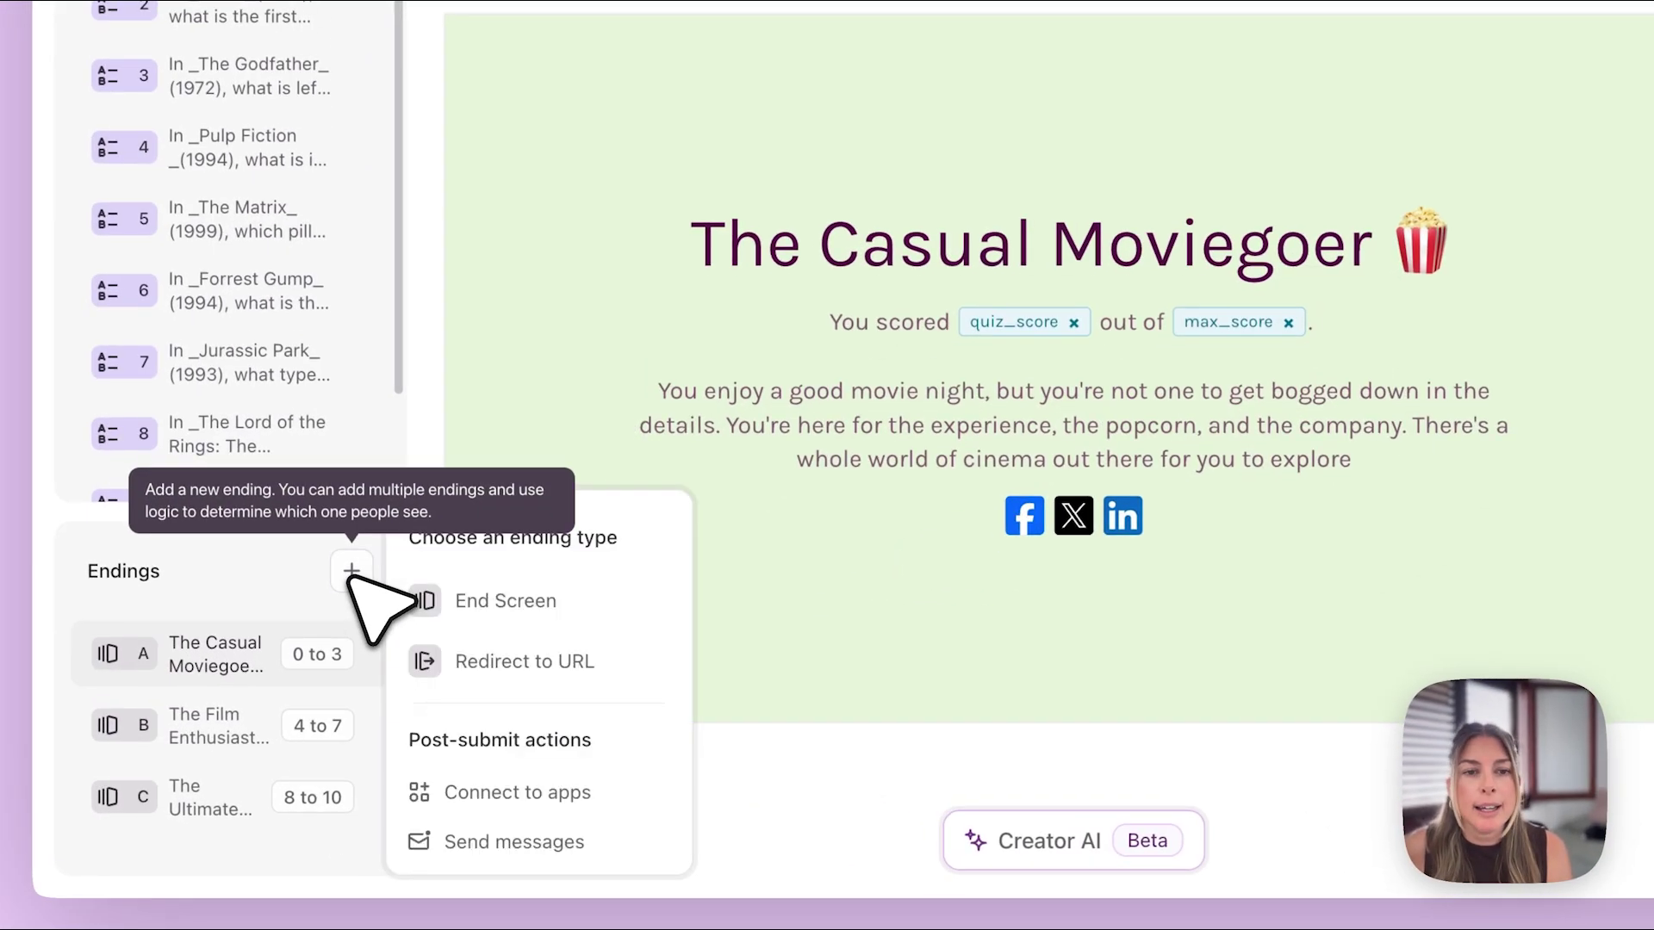
left_click(476, 603)
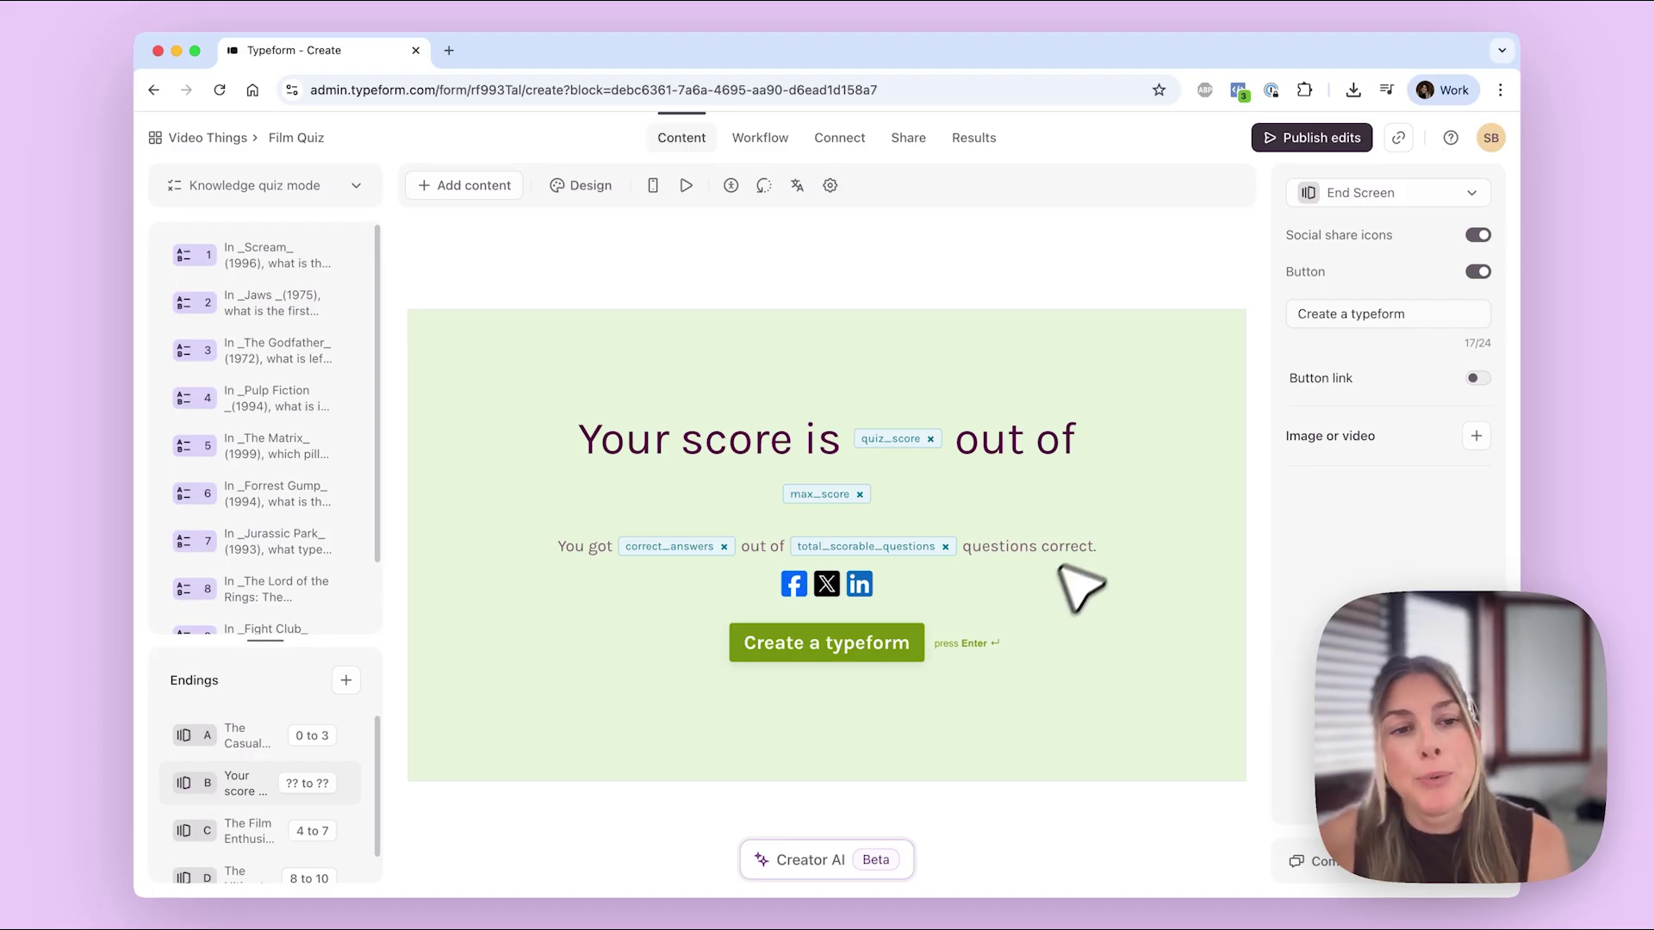
left_click(336, 783)
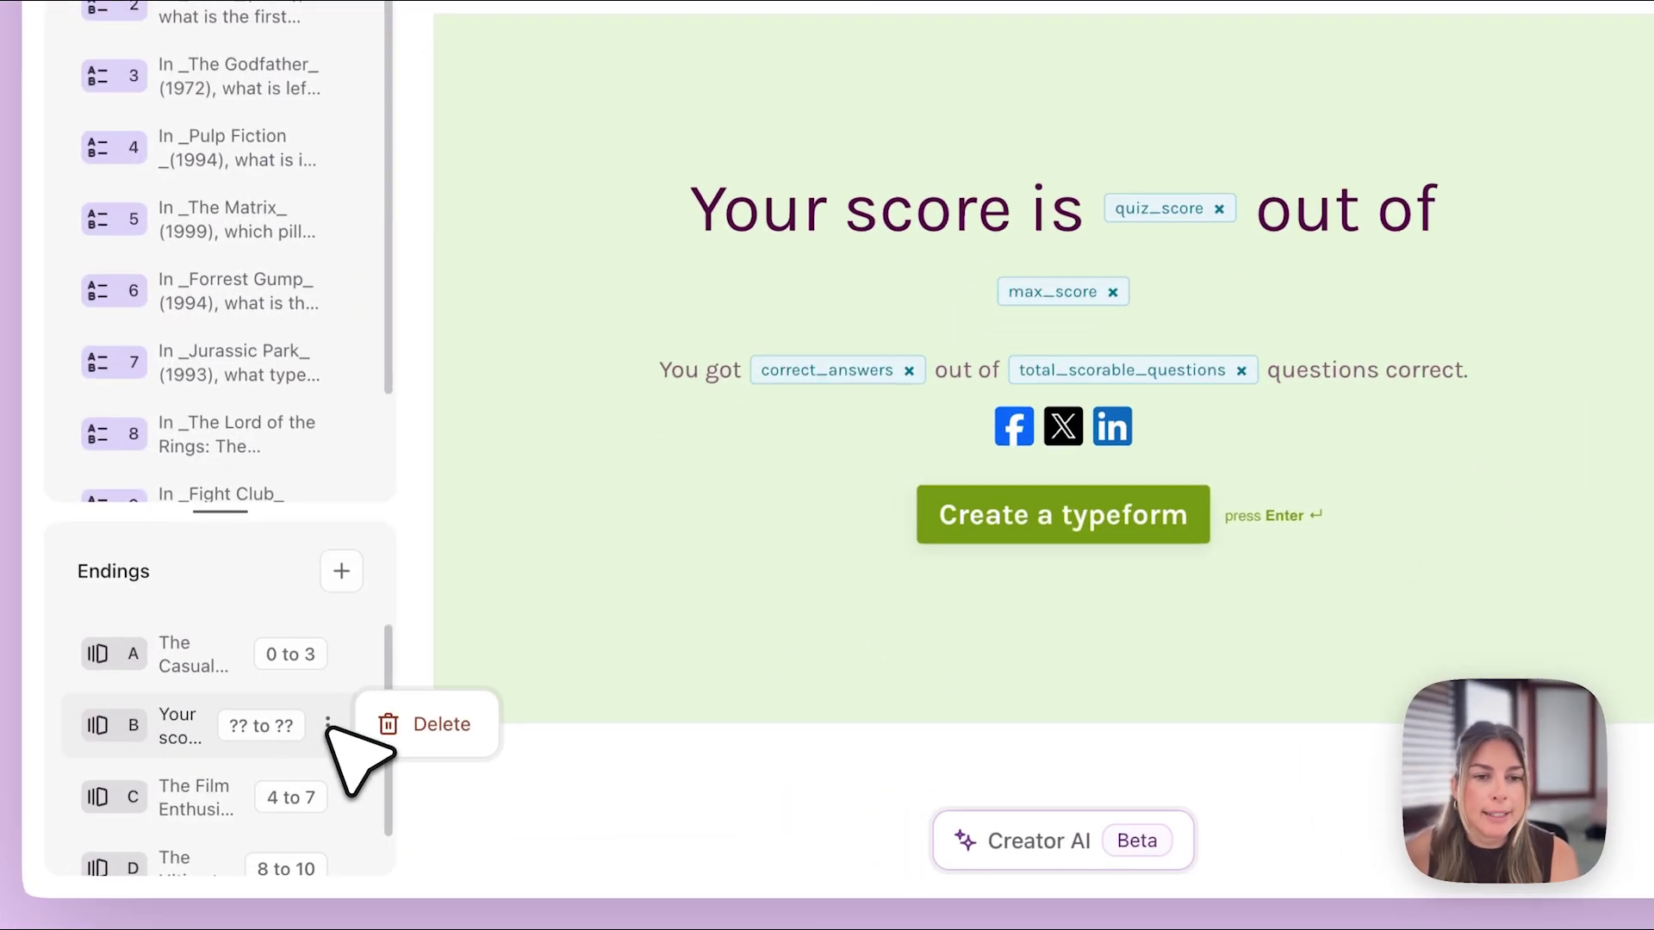
left_click(405, 782)
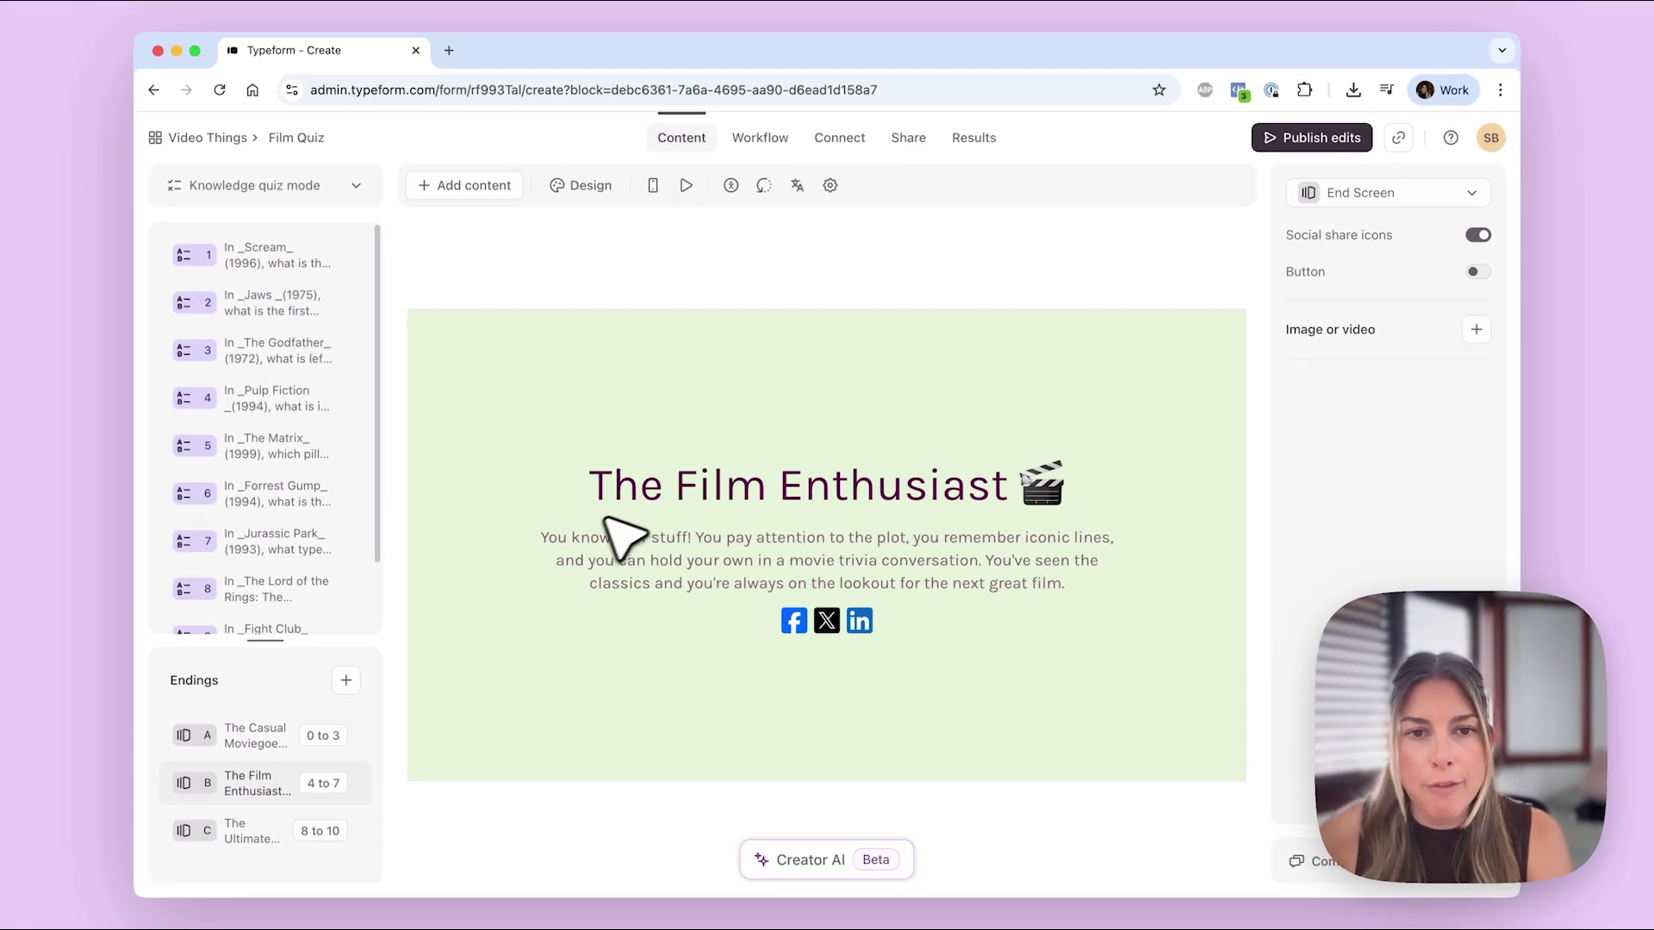
left_click(540, 537)
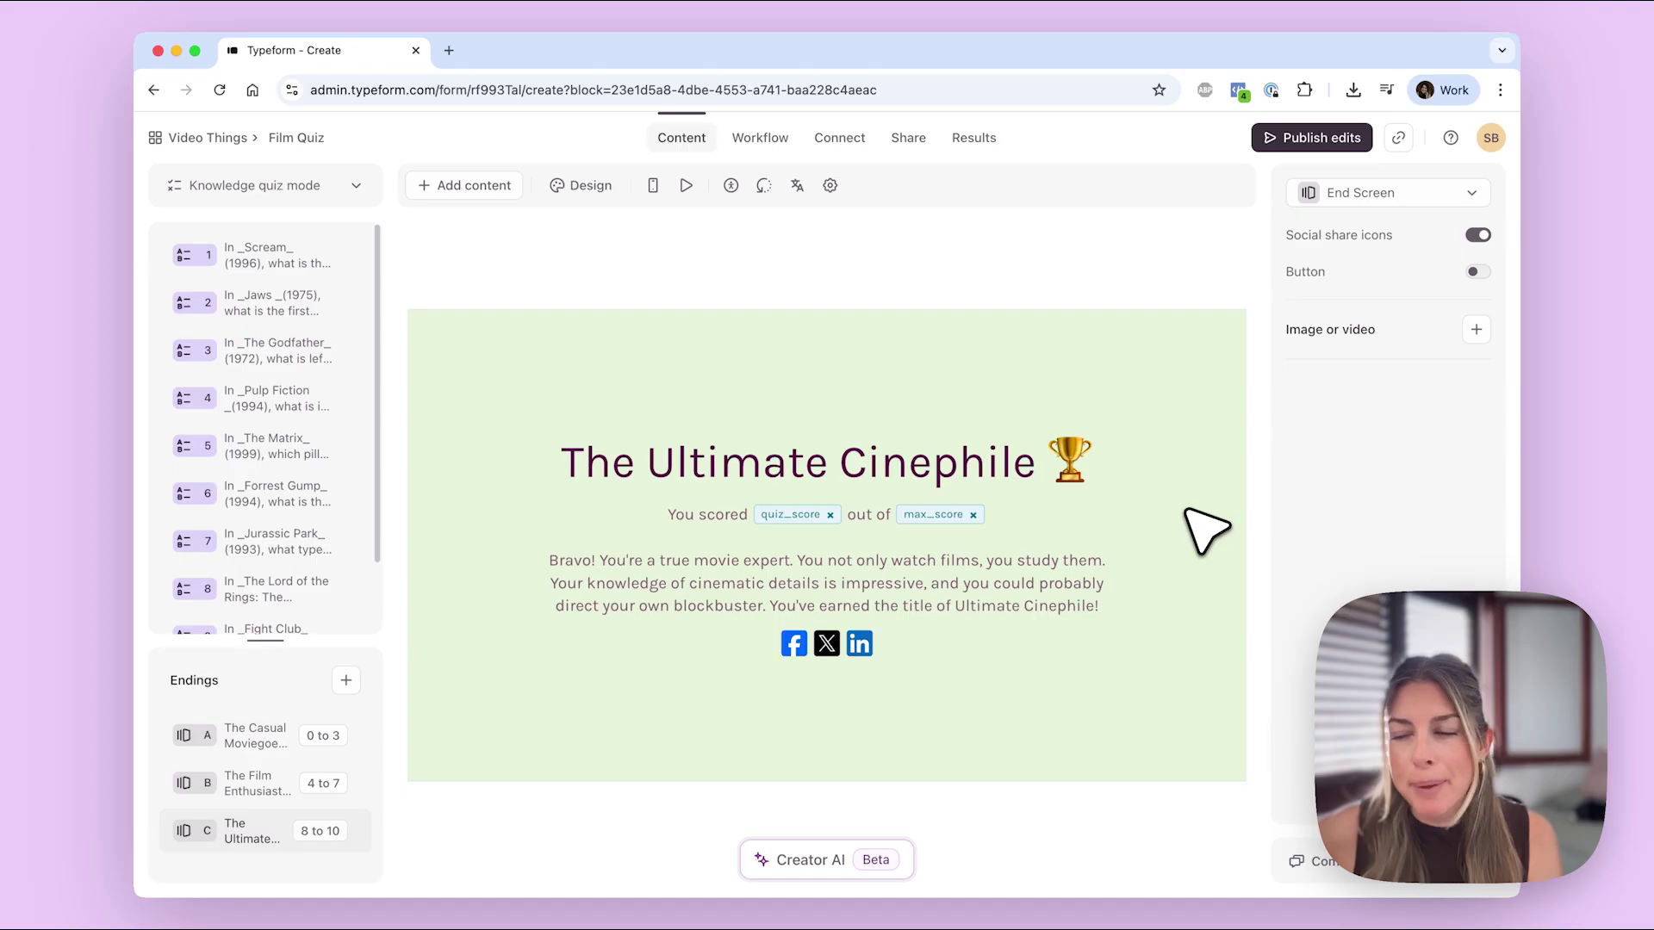
In the Workflow map, check the endings' score ranges 0–3, 4–7 and 8–10 and re-save them
left_click(745, 145)
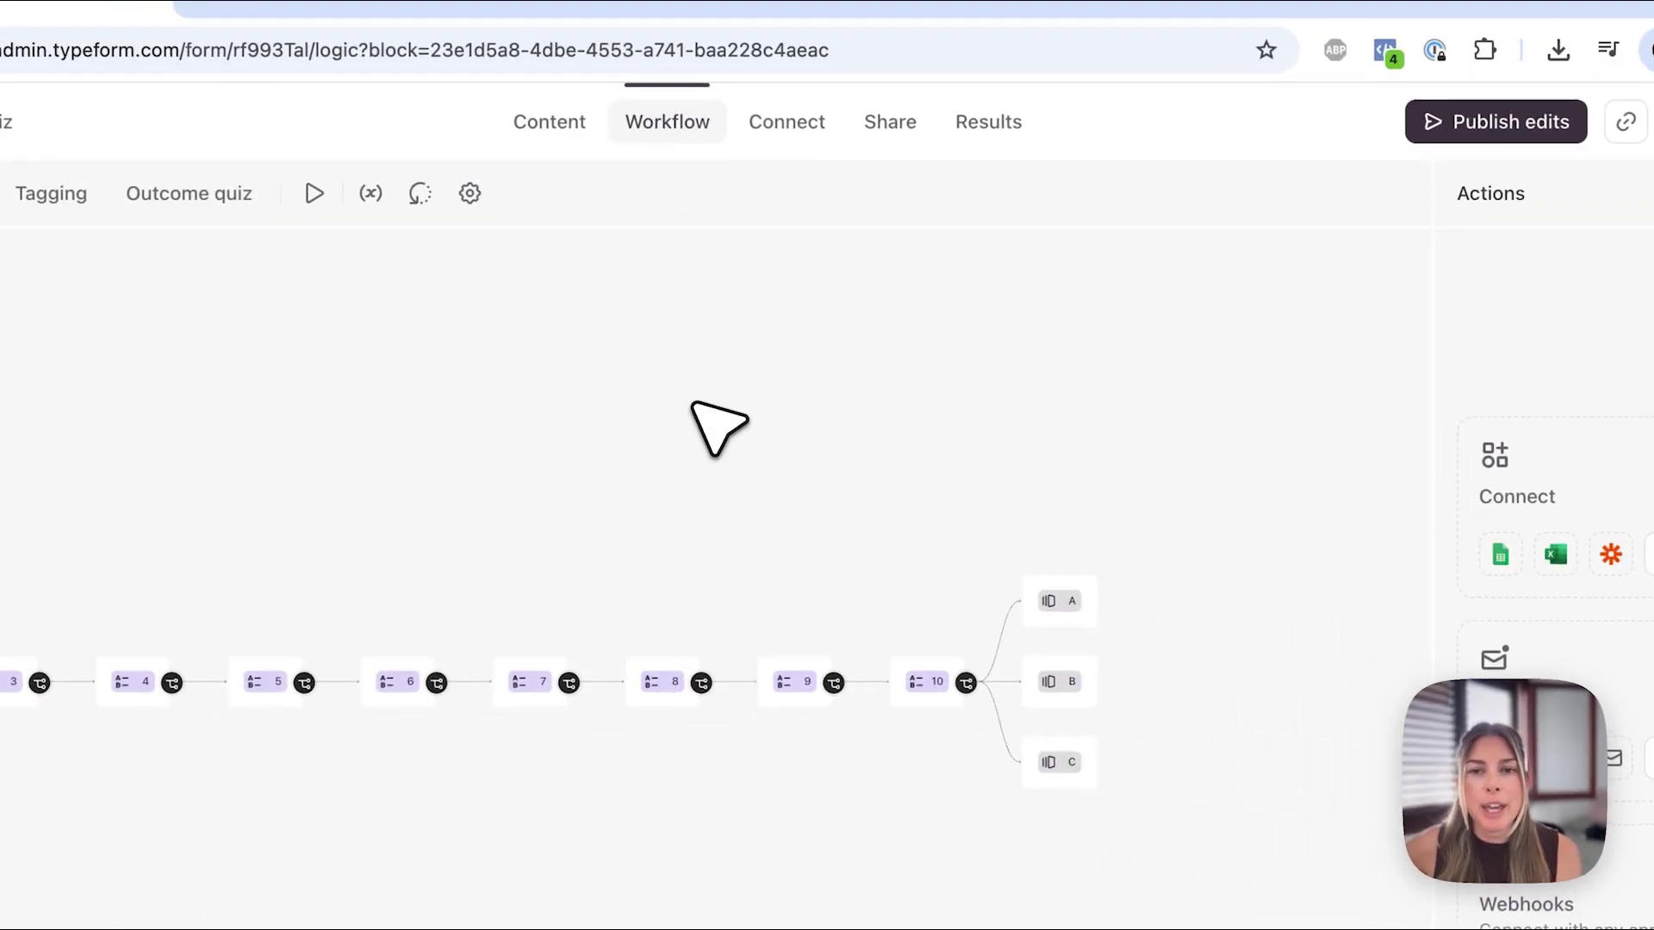
scroll(896, 726, "up", 5)
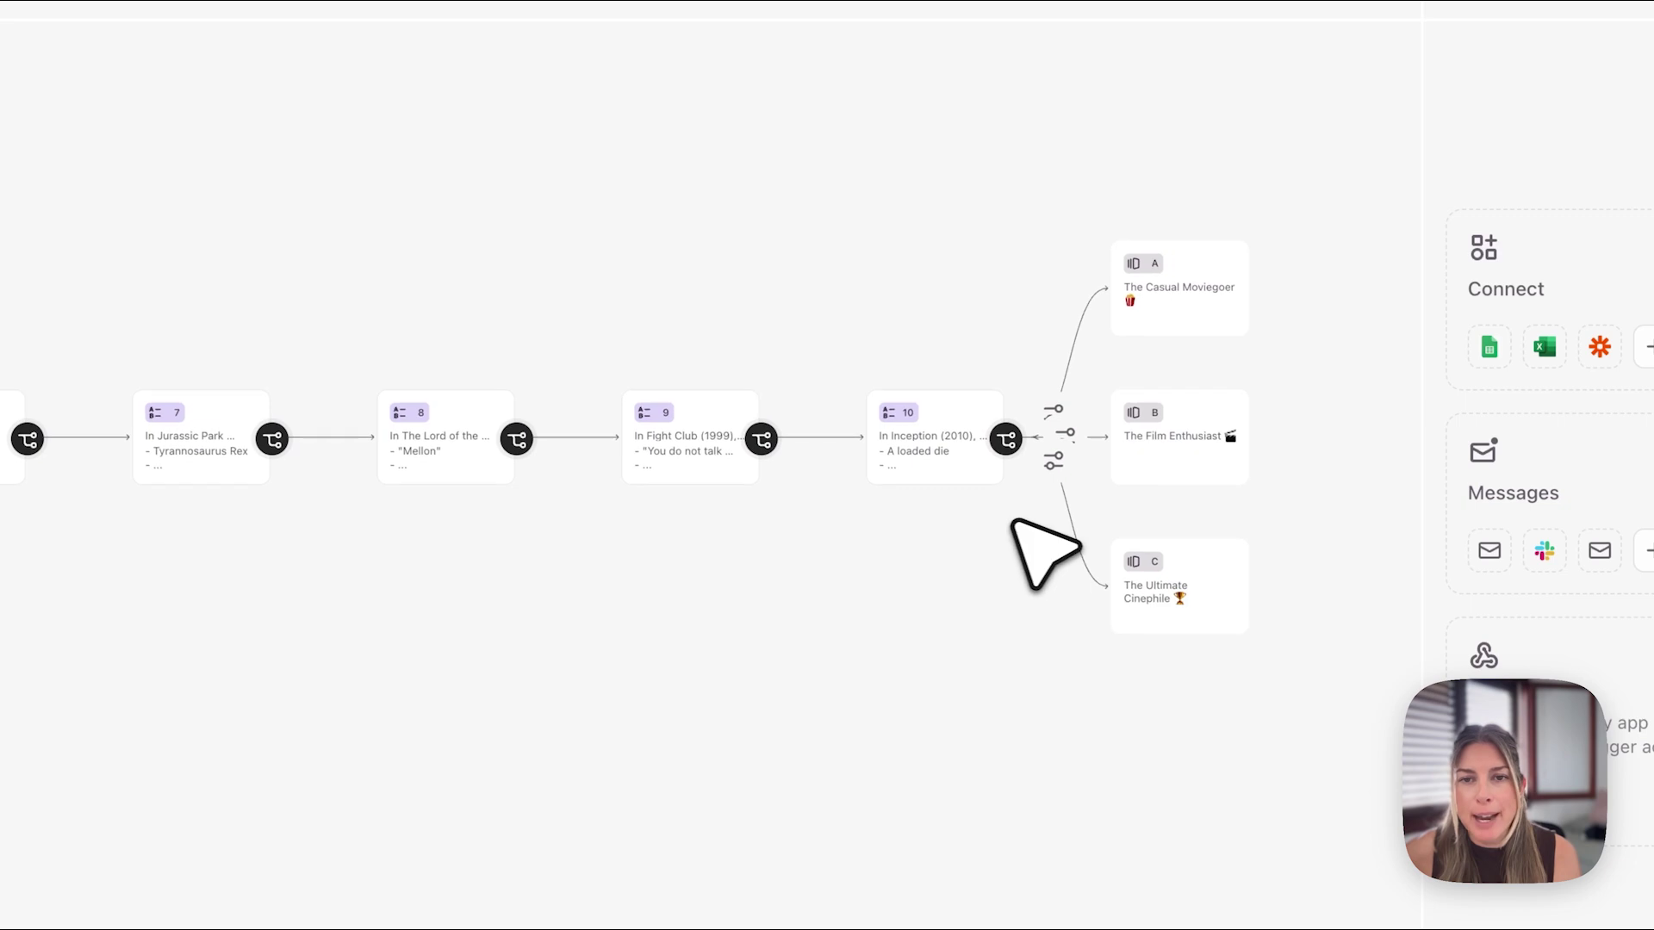
left_click_drag(1014, 521, 797, 577)
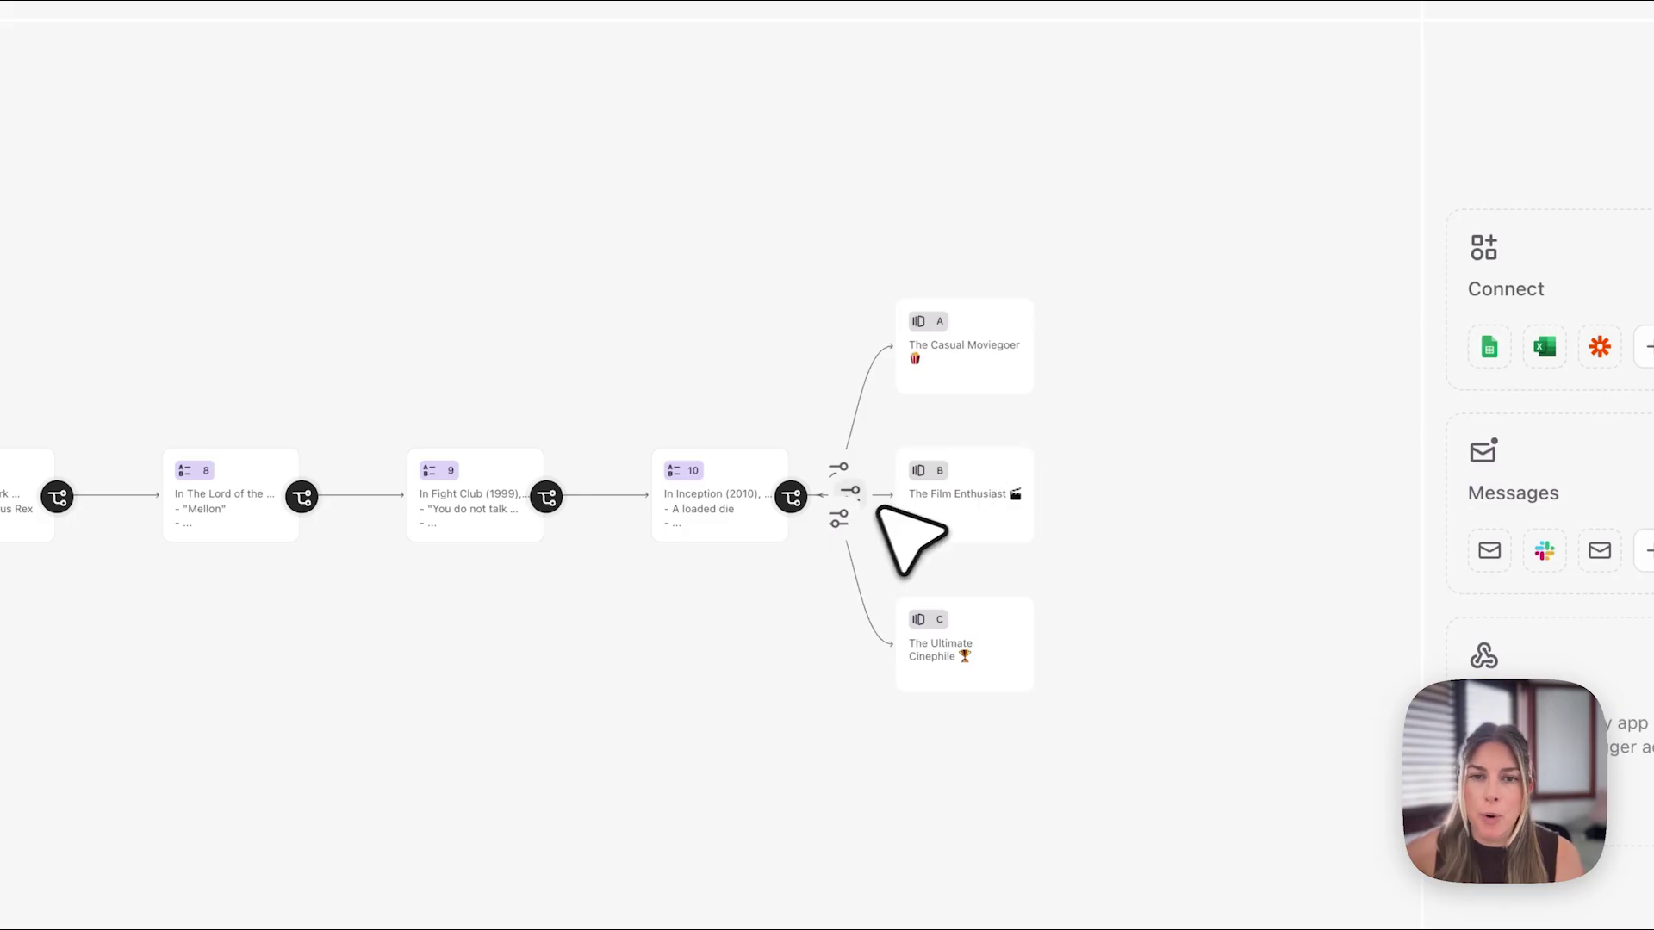
left_click(843, 517)
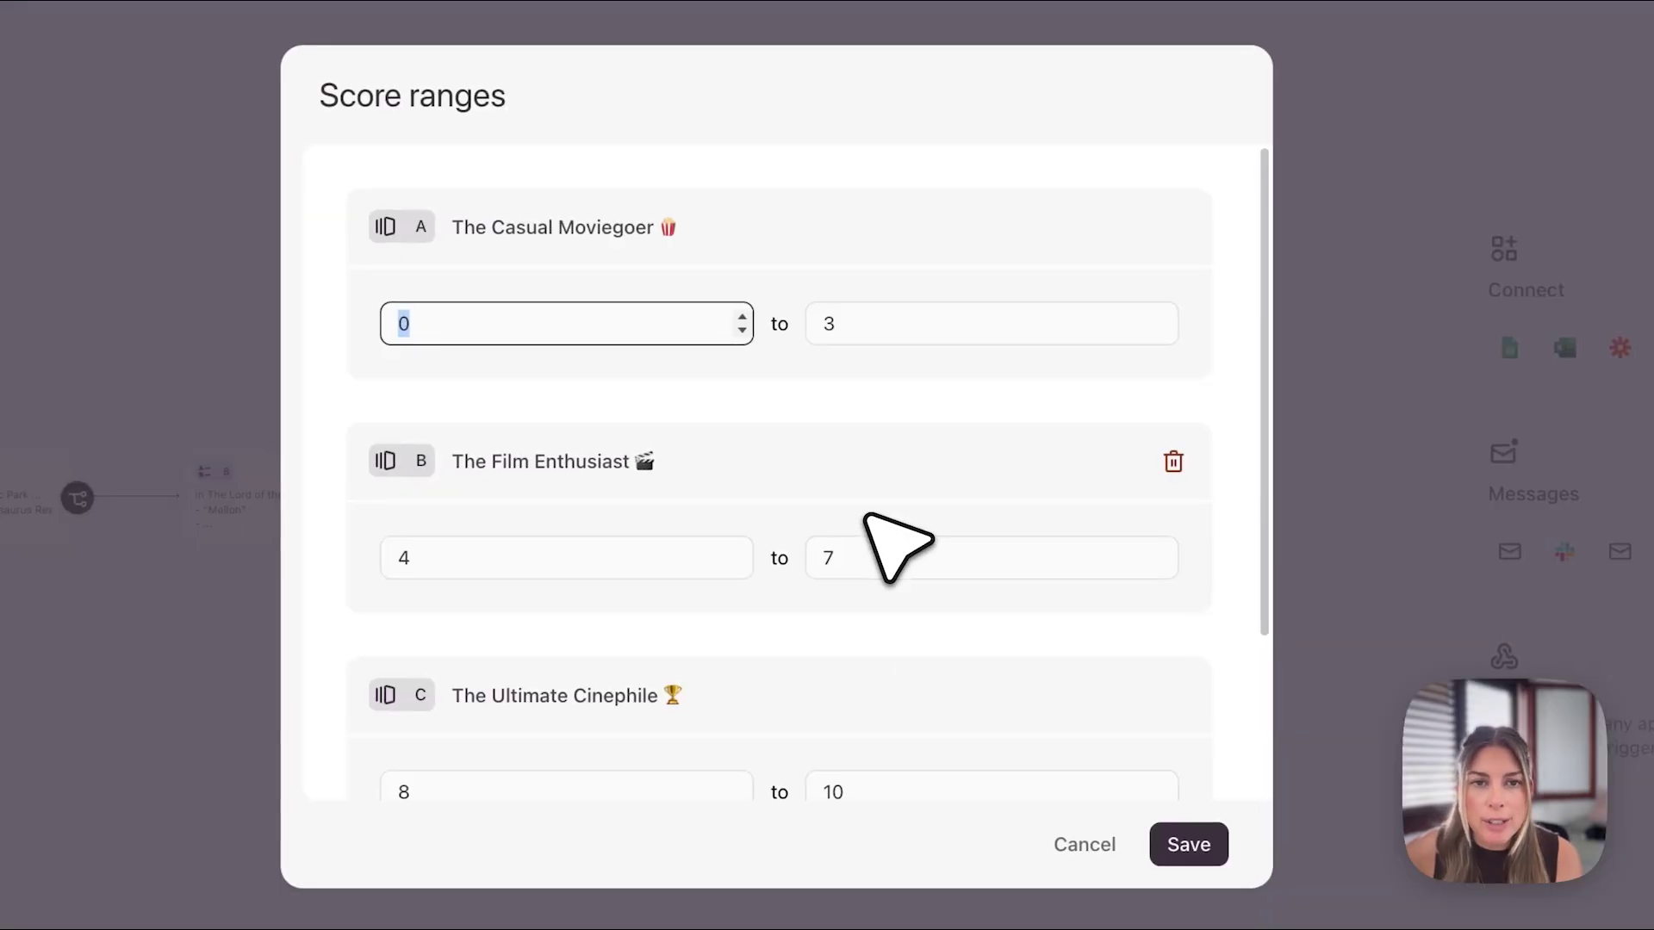
scroll(996, 444, "down", 3)
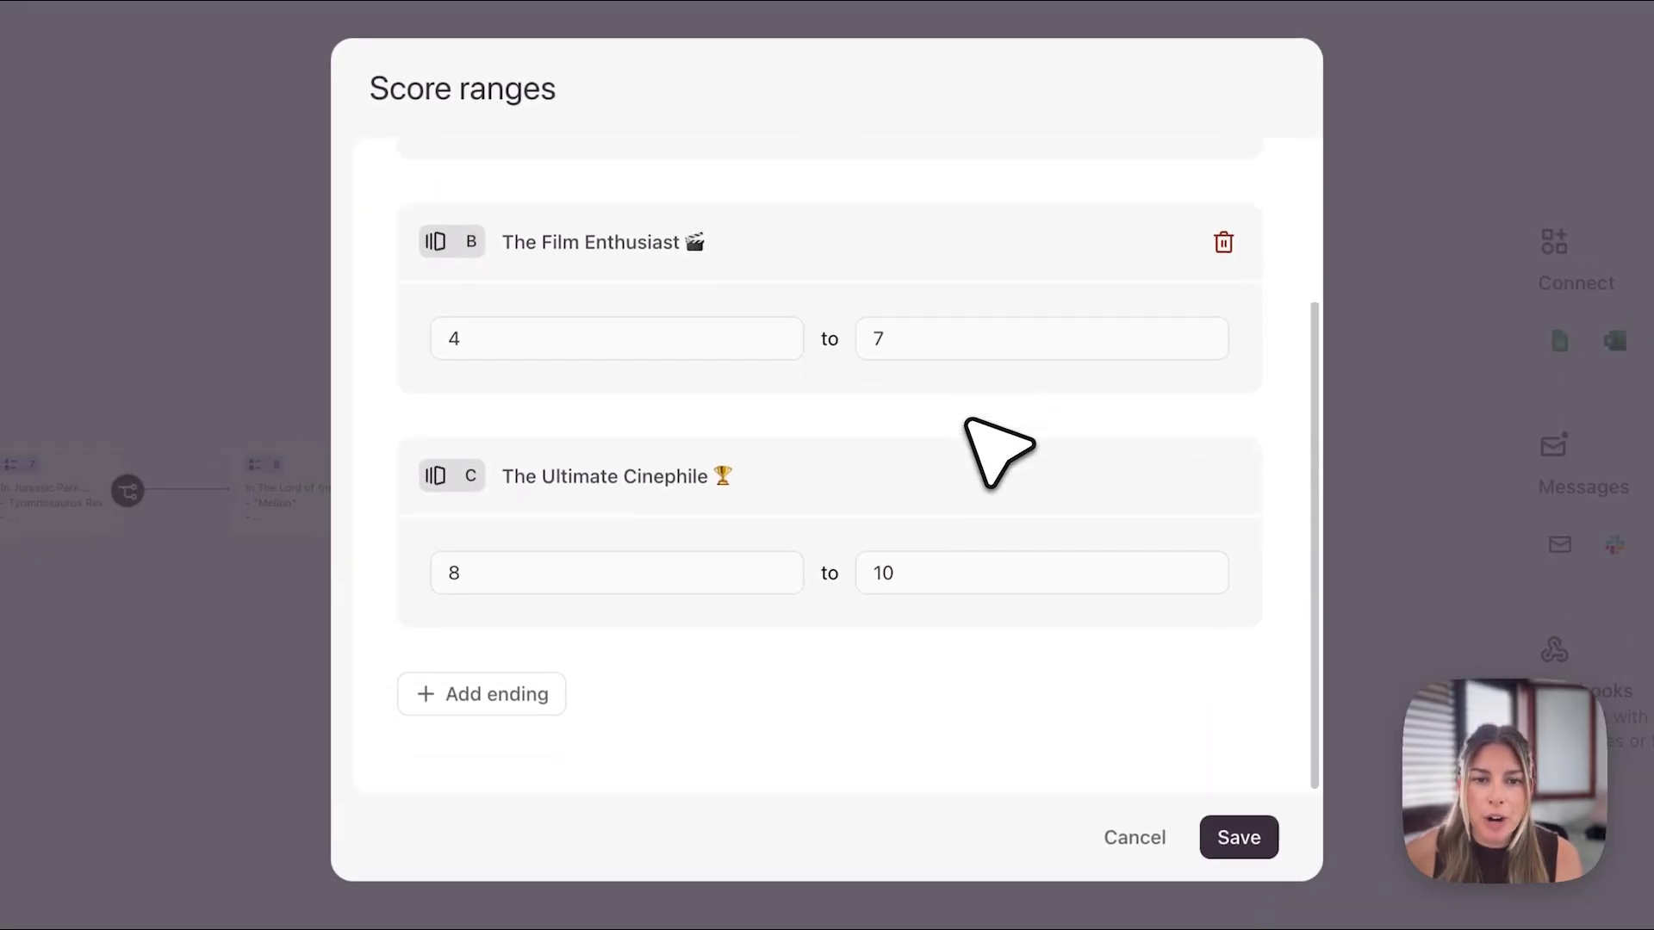
scroll(997, 444, "up", 3)
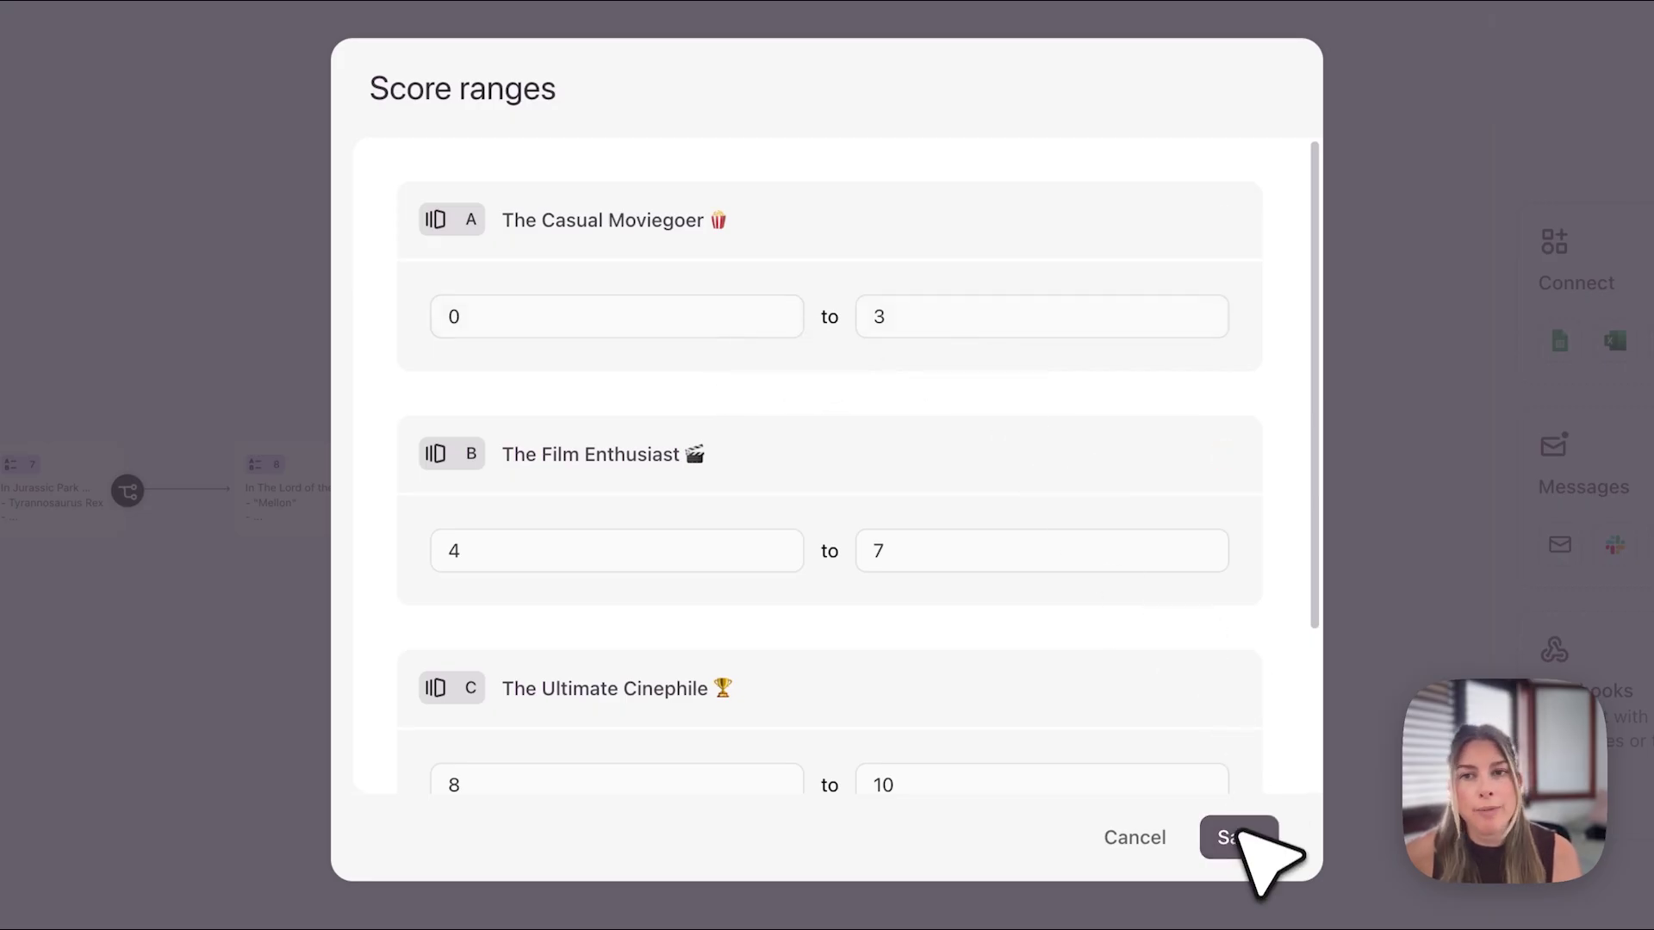
left_click(1239, 837)
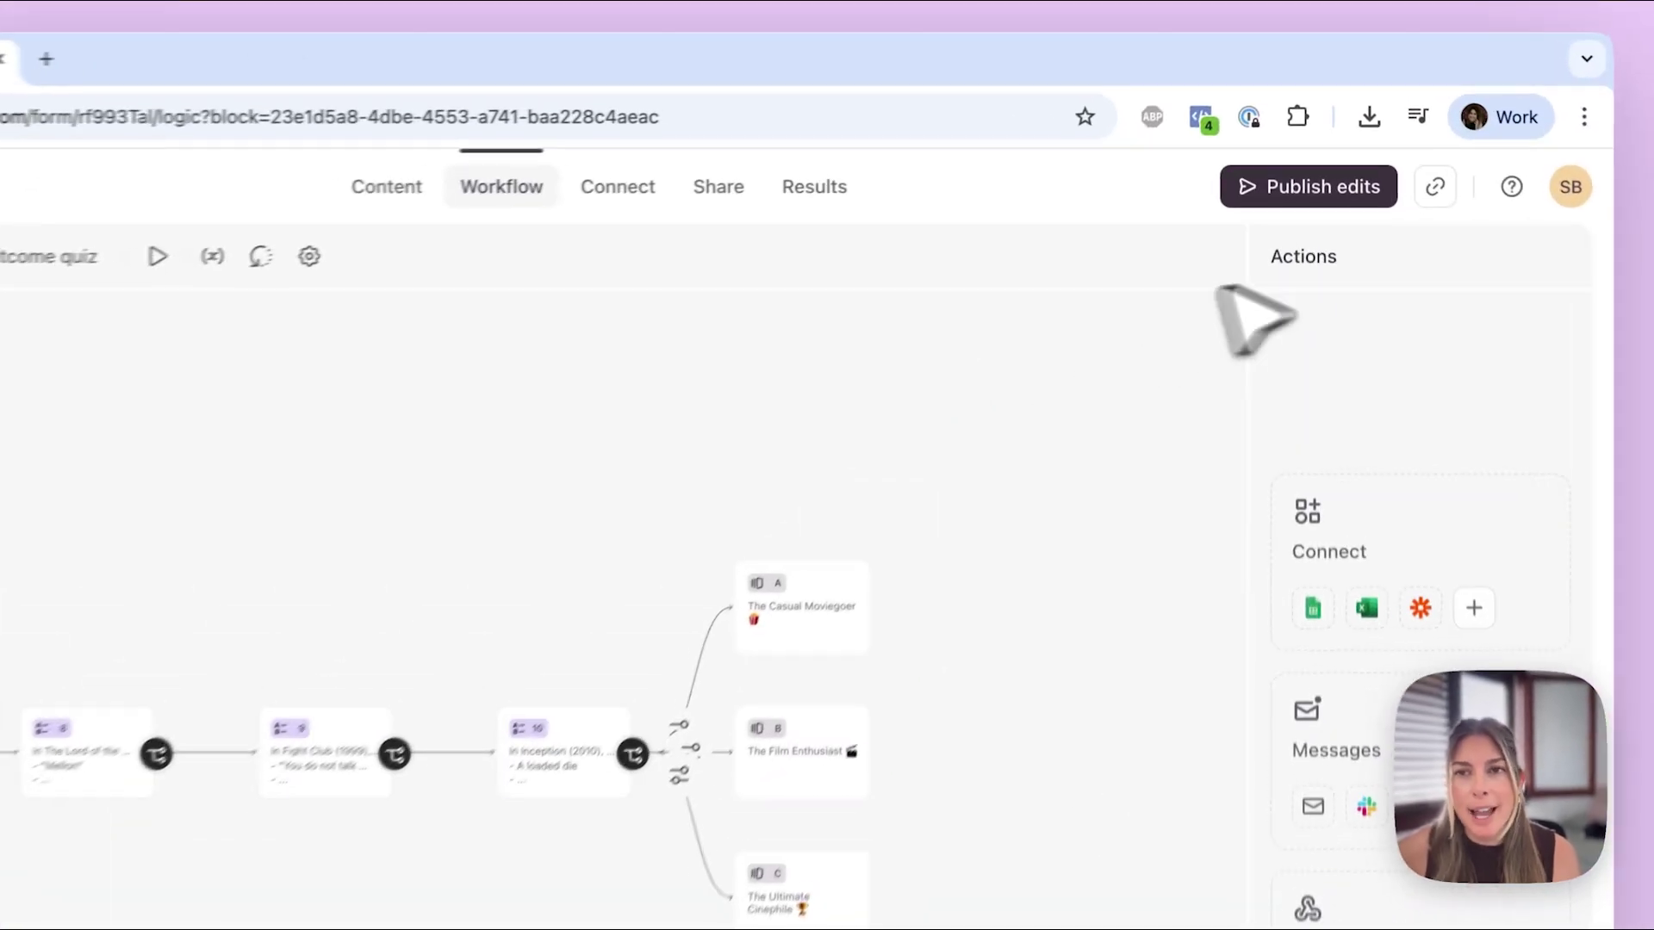
Publish the Film Quiz edits and copy its link from the header
left_click(1311, 138)
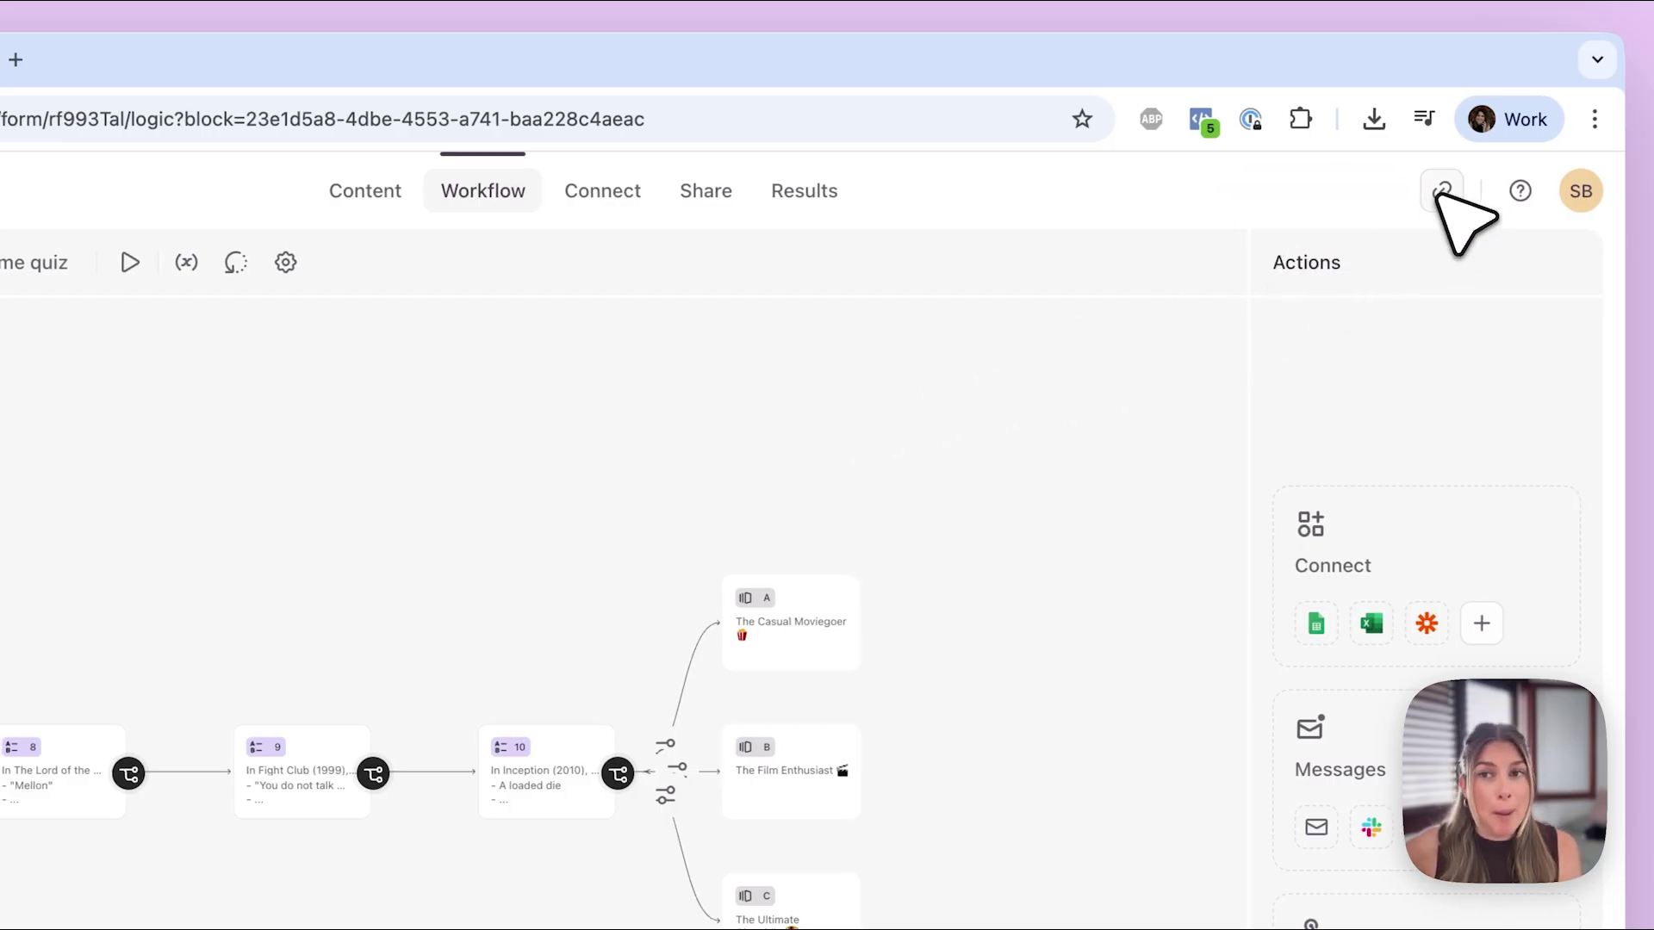
left_click(1441, 191)
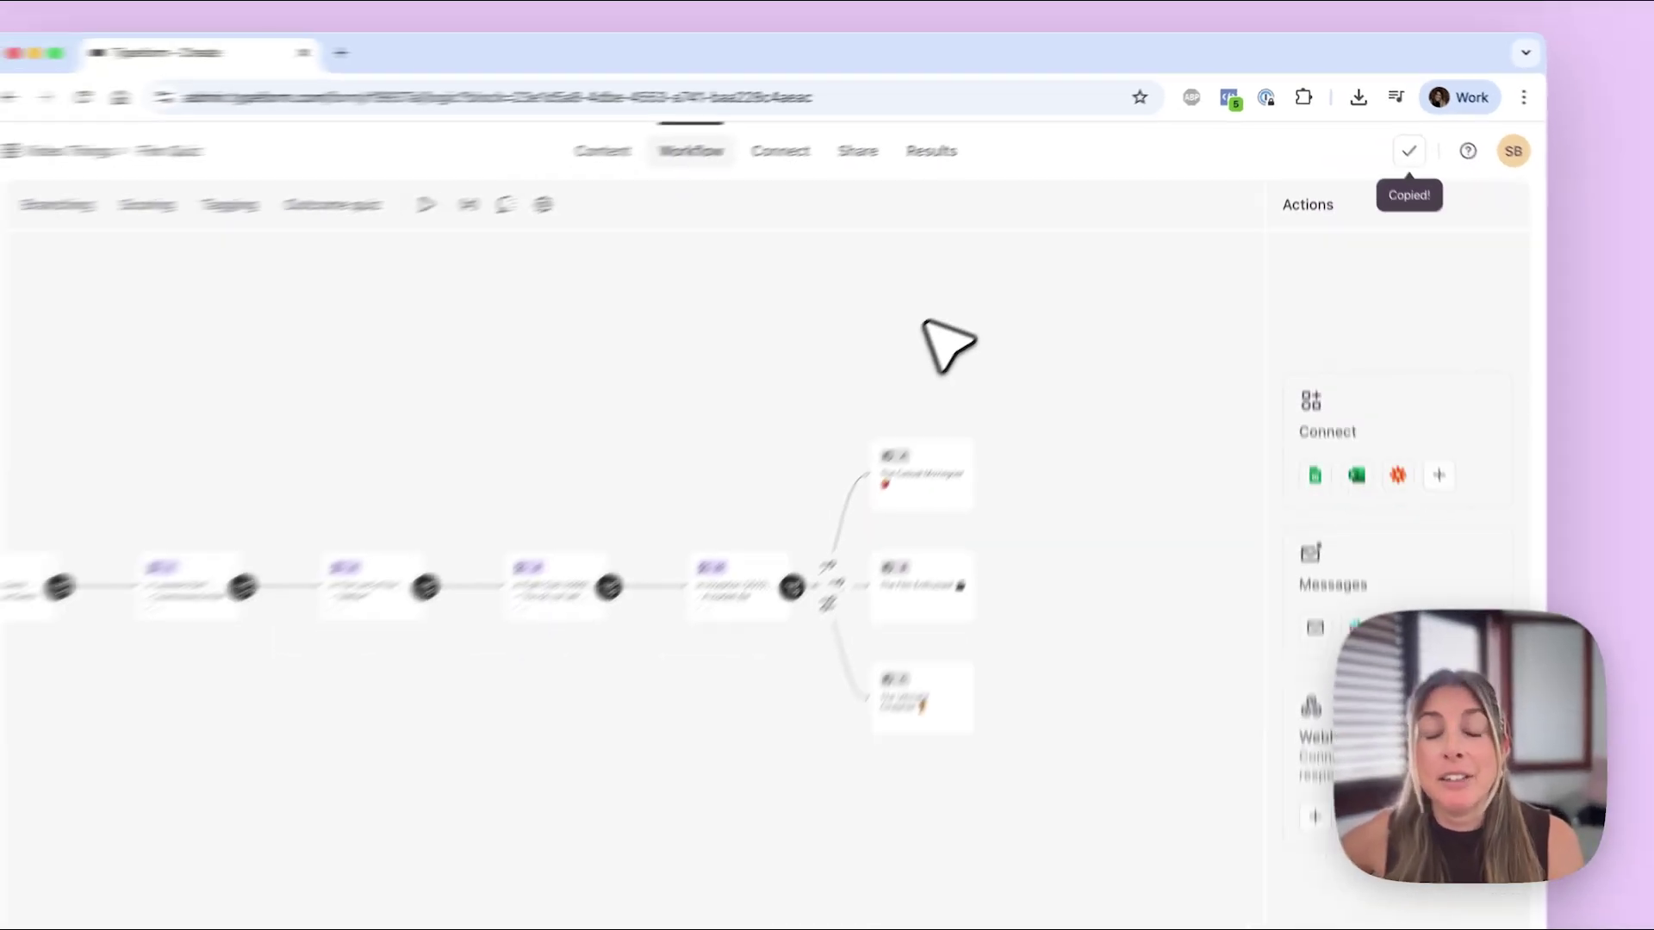